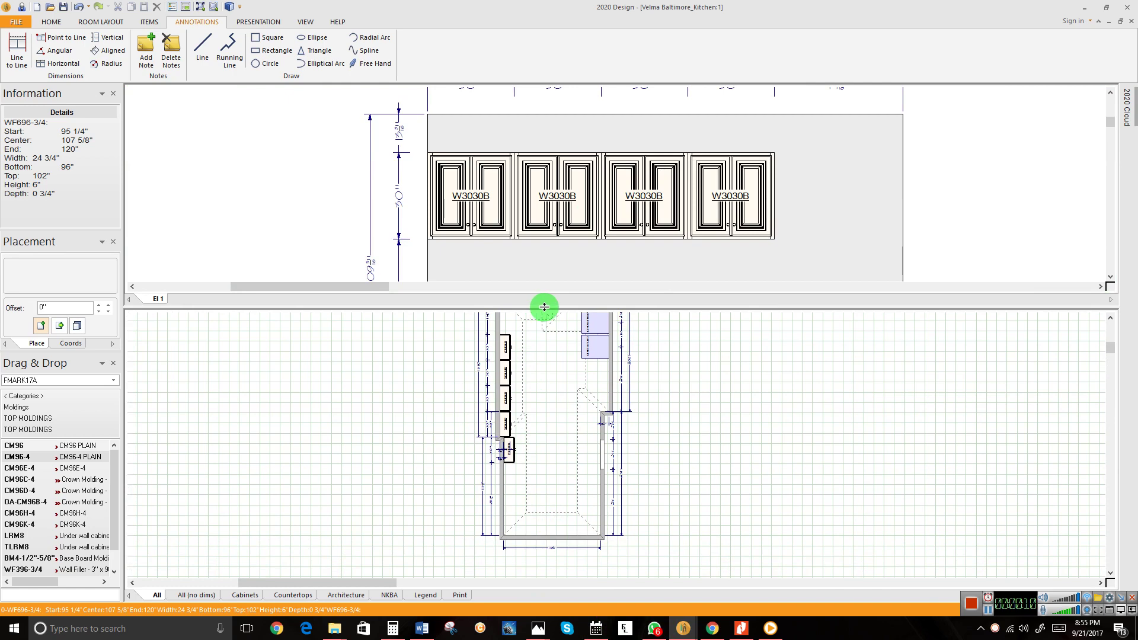
Enlarge the floor plan view and start a running line at the wall-side end corner of the offset W3030B cabinet.
drag(541, 307, 640, 147)
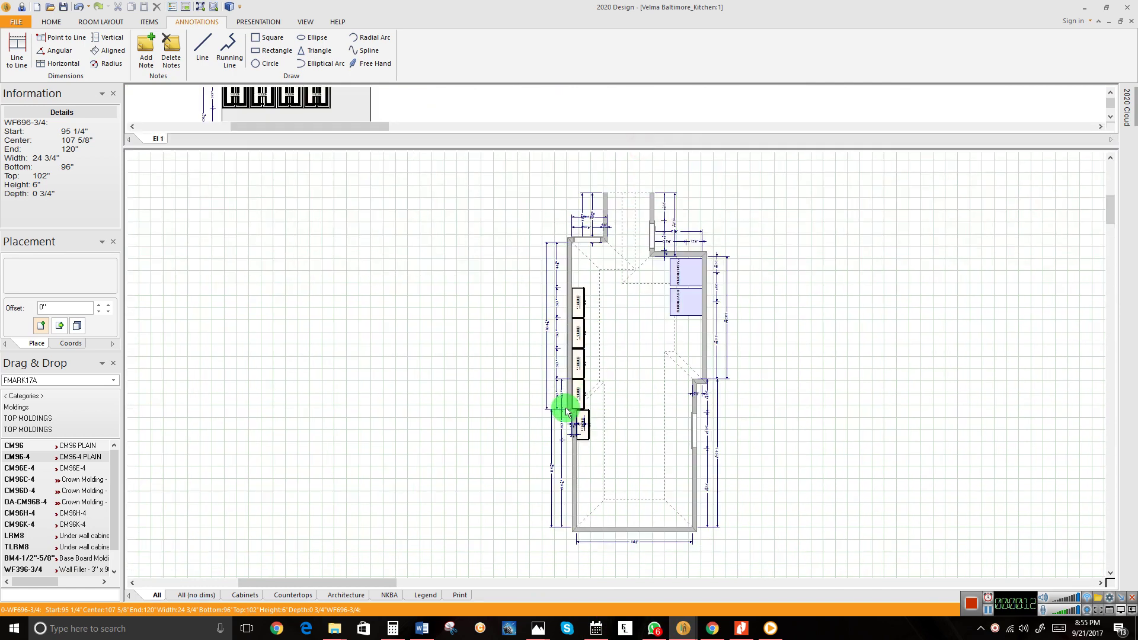
scroll(587, 374, up, 3)
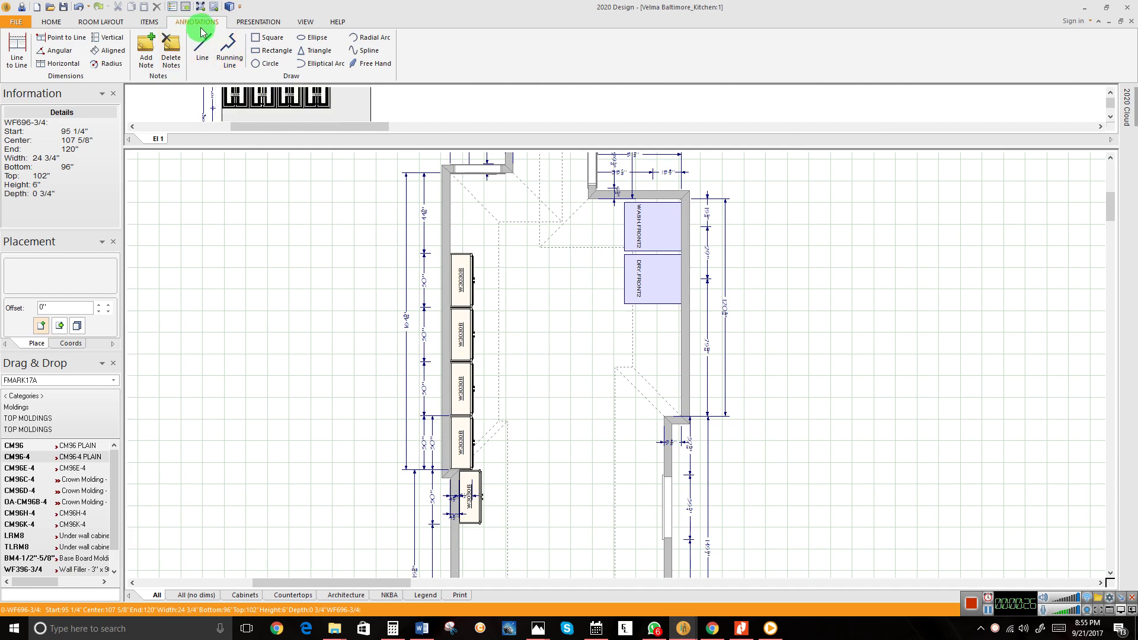
click(229, 59)
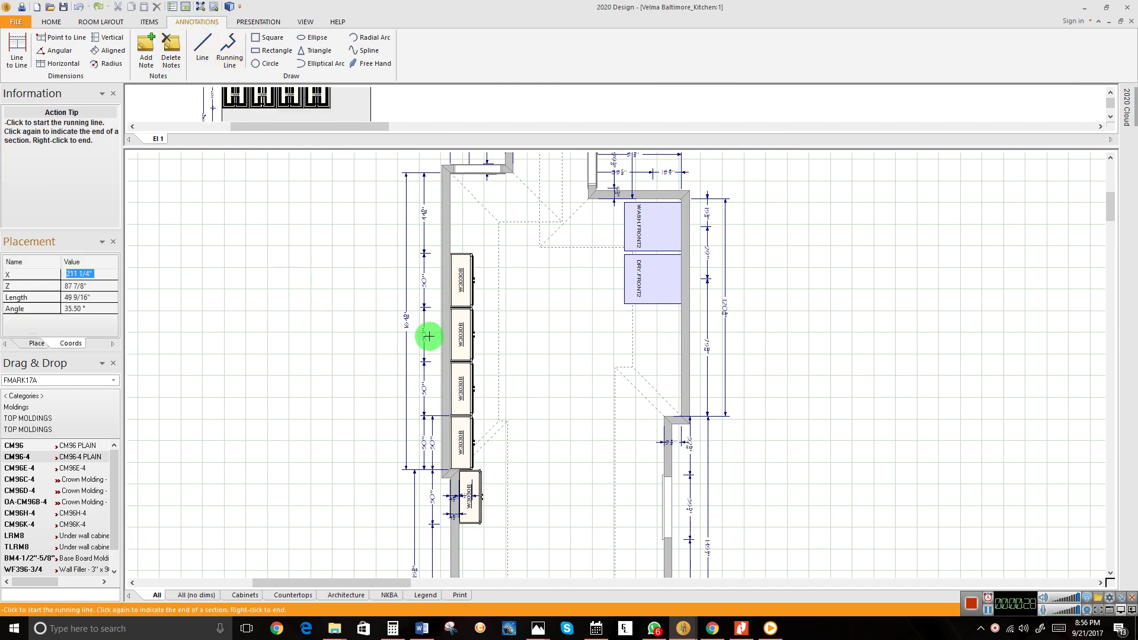
scroll(473, 415, down, 1)
scroll(497, 492, up, 2)
scroll(497, 492, up, 4)
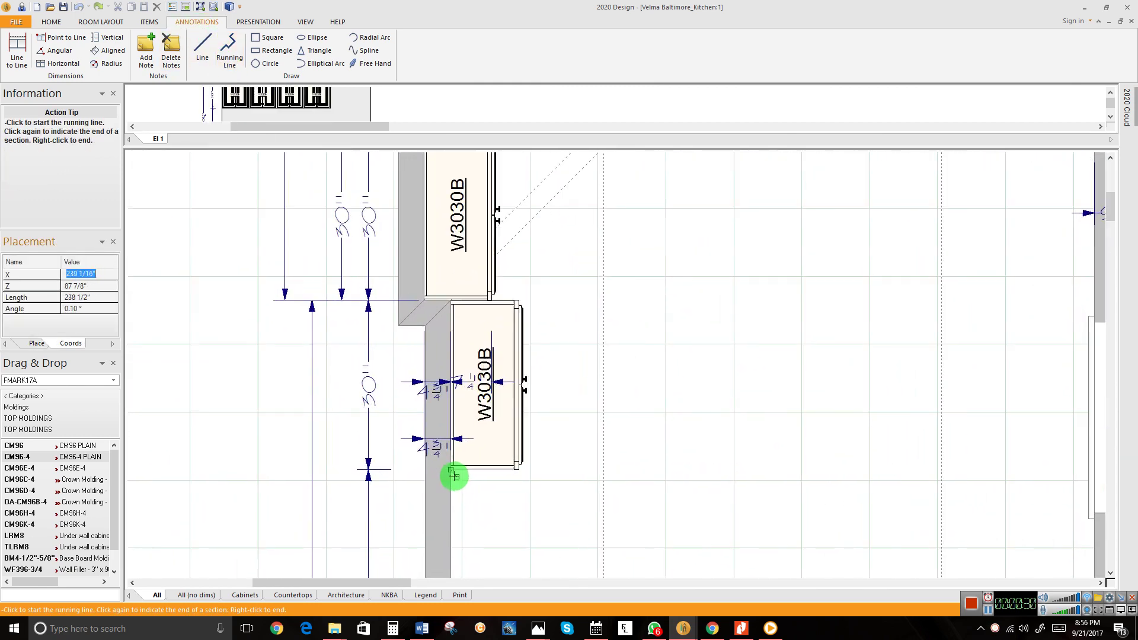
click(444, 472)
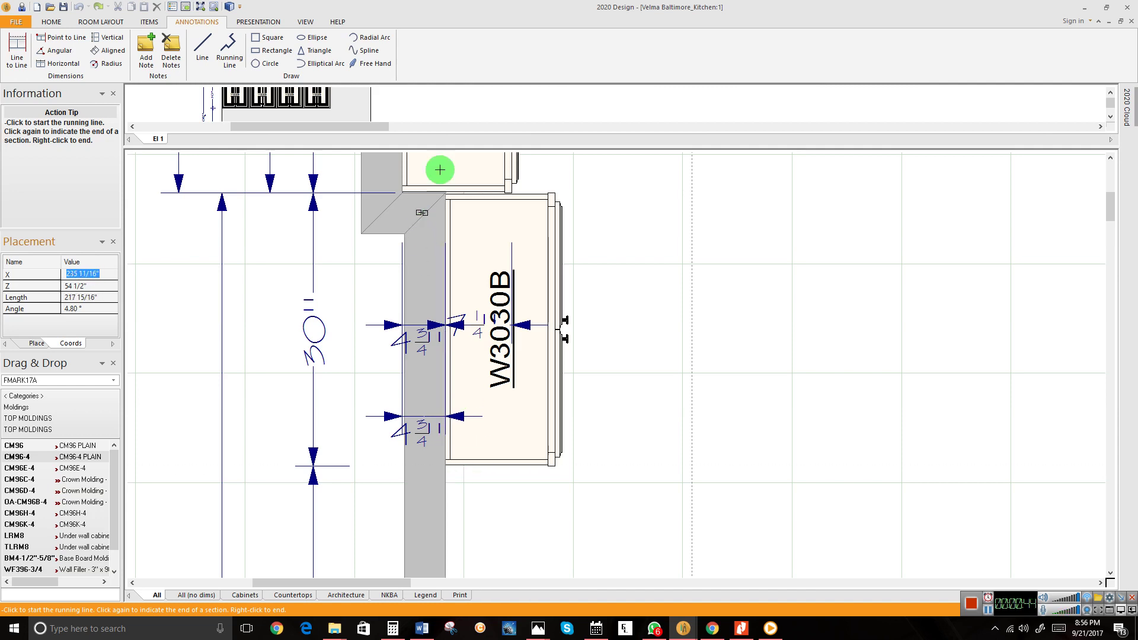
Trace the running line from the wall across the offset W3030B cabinet's end and along its front.
drag(484, 148, 475, 512)
scroll(672, 312, down, 1)
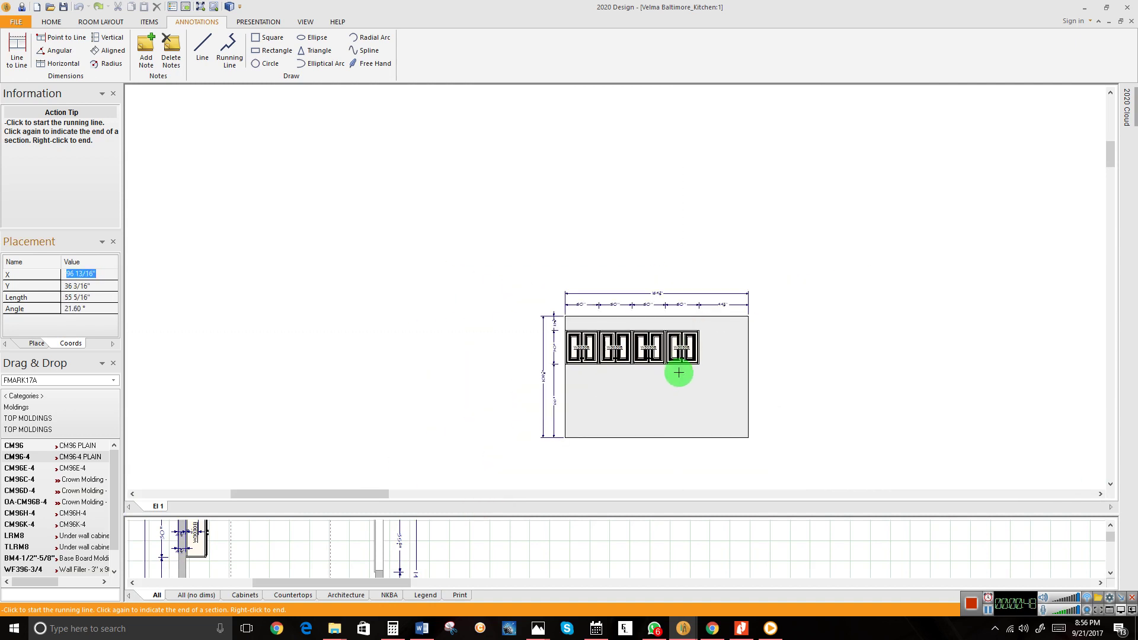
scroll(684, 375, up, 2)
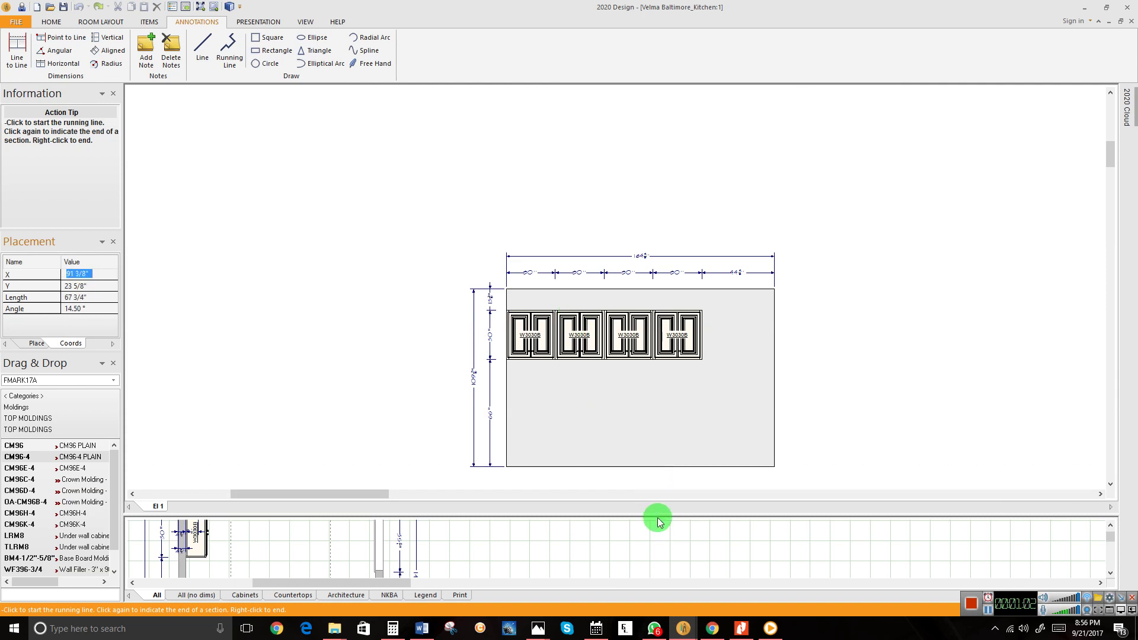
drag(652, 515, 740, 157)
scroll(545, 340, down, 2)
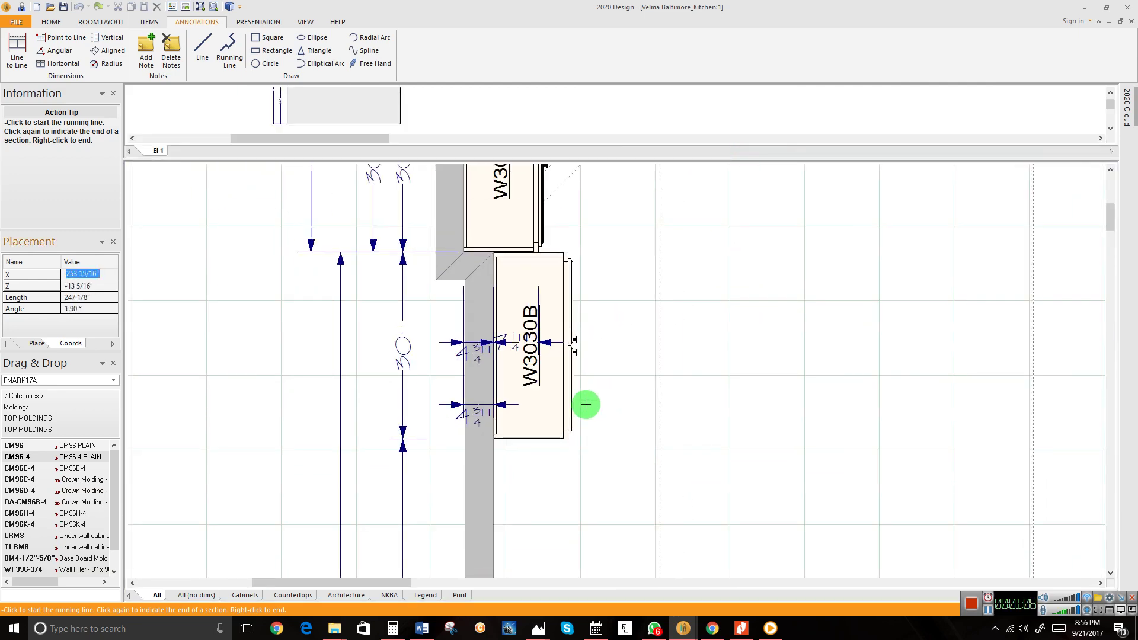
scroll(585, 401, up, 3)
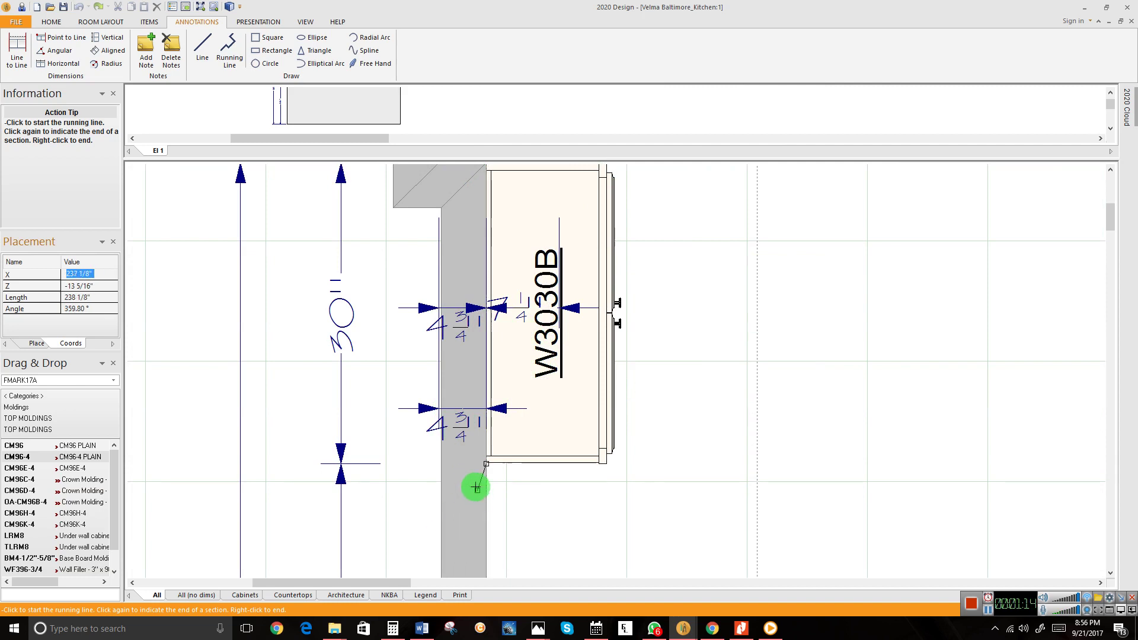
scroll(474, 483, up, 1)
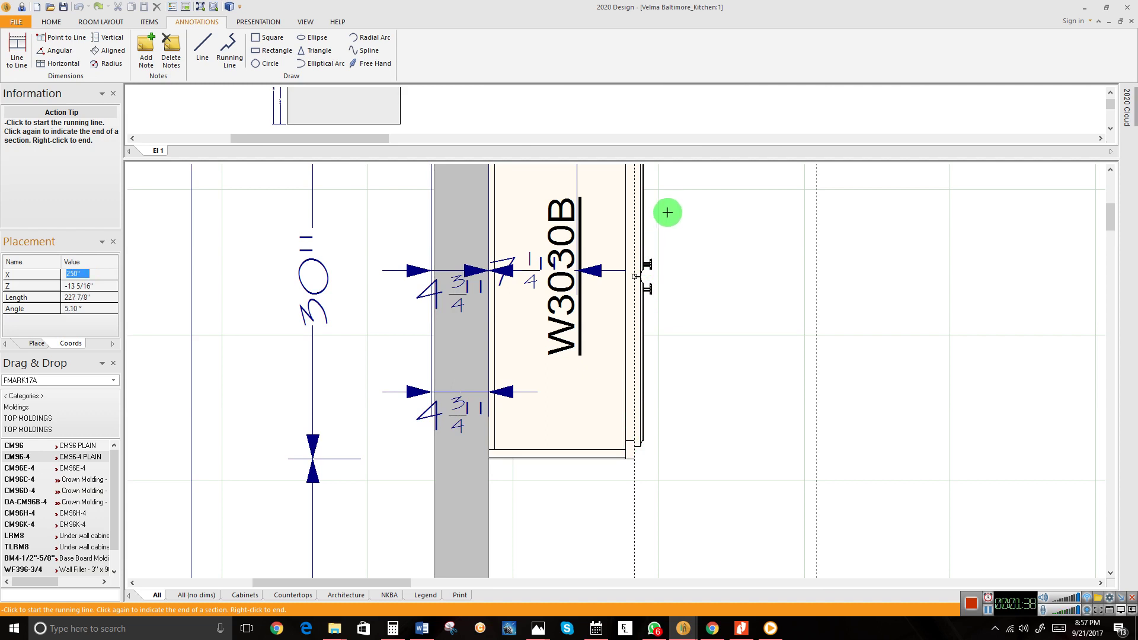
scroll(668, 212, down, 1)
scroll(599, 261, up, 2)
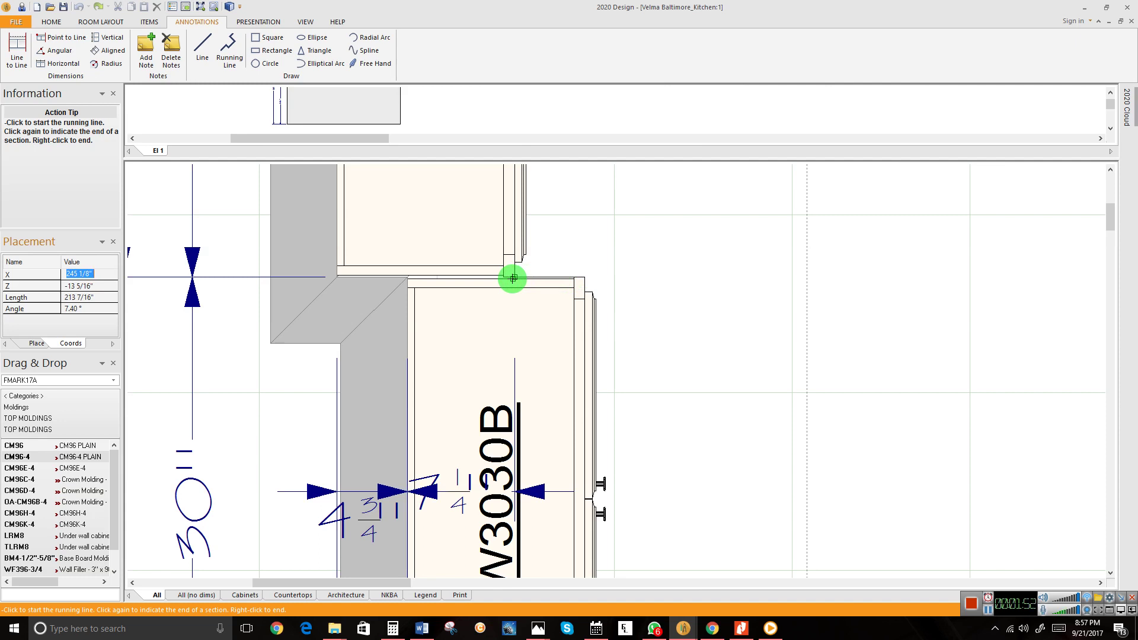
Continue the running line along the fronts of the four aligned W3030B cabinets and back to the wall, and finish it.
scroll(514, 221, down, 3)
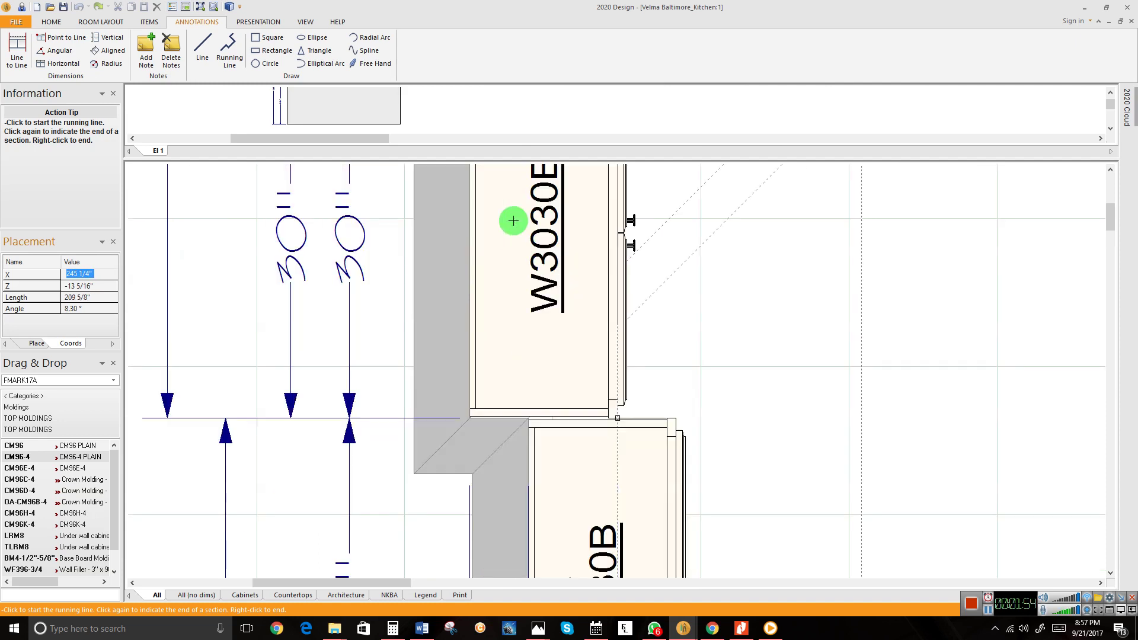
scroll(687, 226, down, 4)
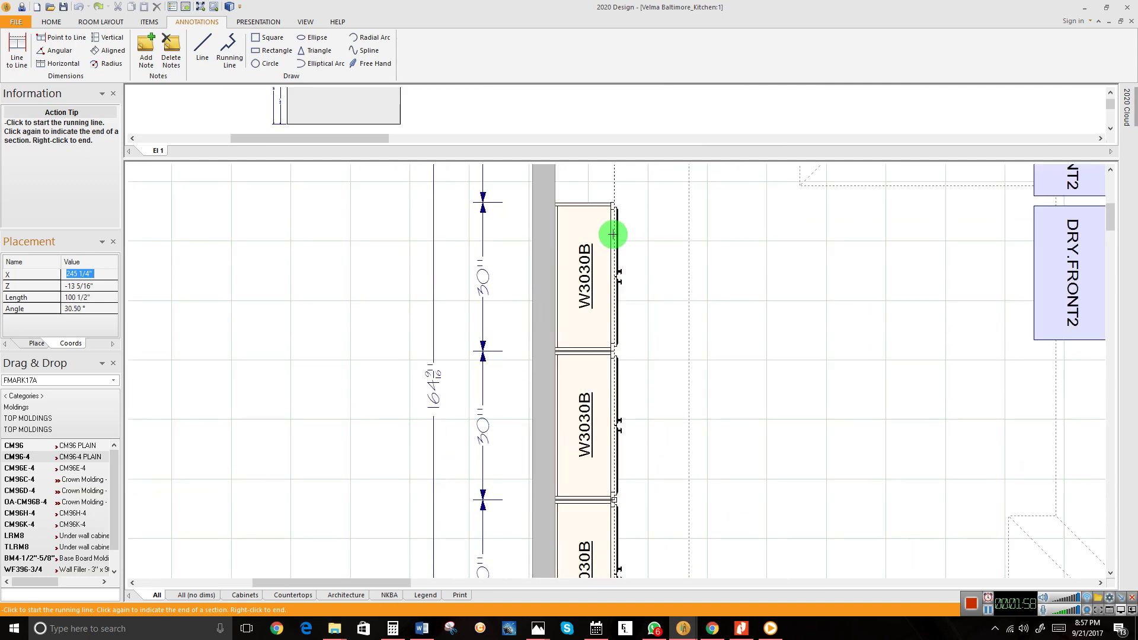
scroll(608, 200, up, 2)
scroll(613, 199, up, 2)
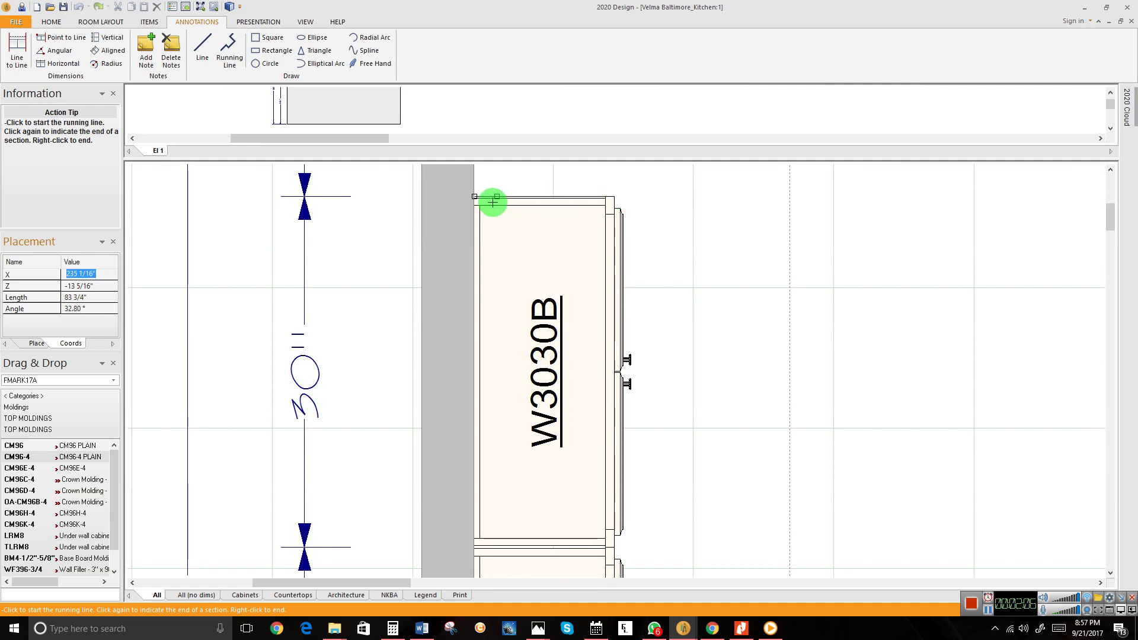
click(471, 196)
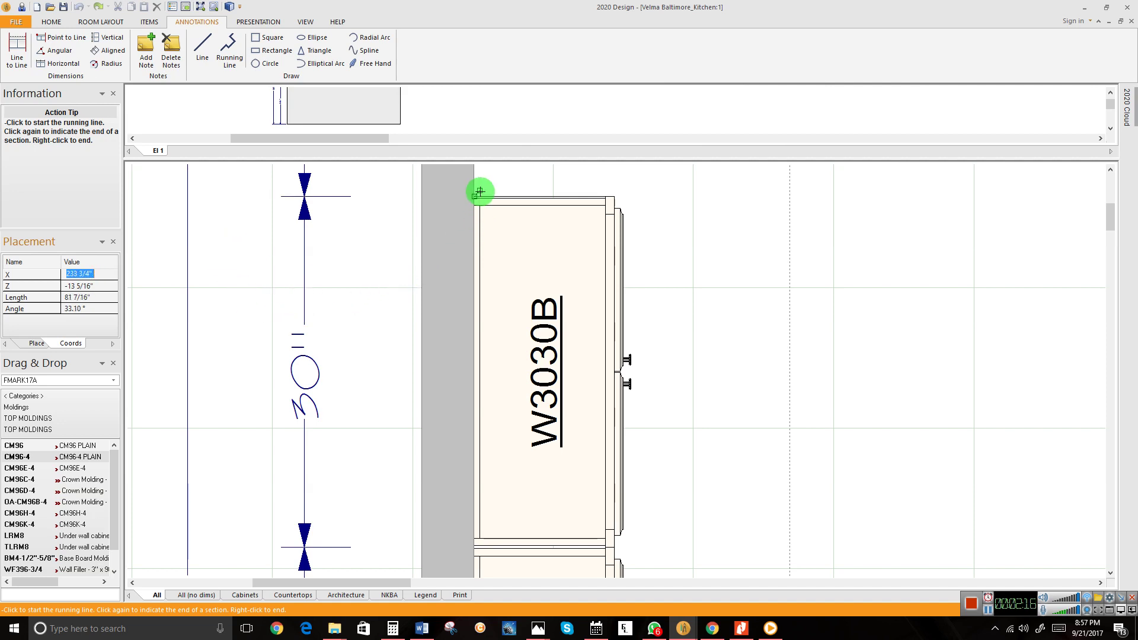
key(Escape)
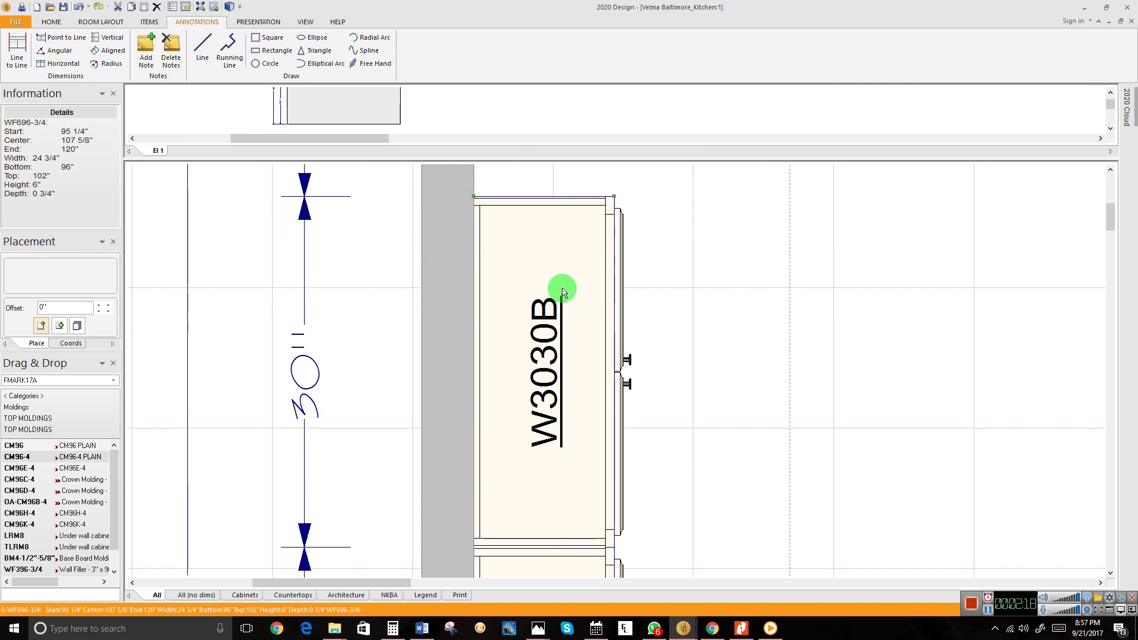
Examine the finished running line in the floor plan and the wall cabinets in an enlarged elevation view.
scroll(561, 289, down, 2)
middle_drag(669, 297, 616, 274)
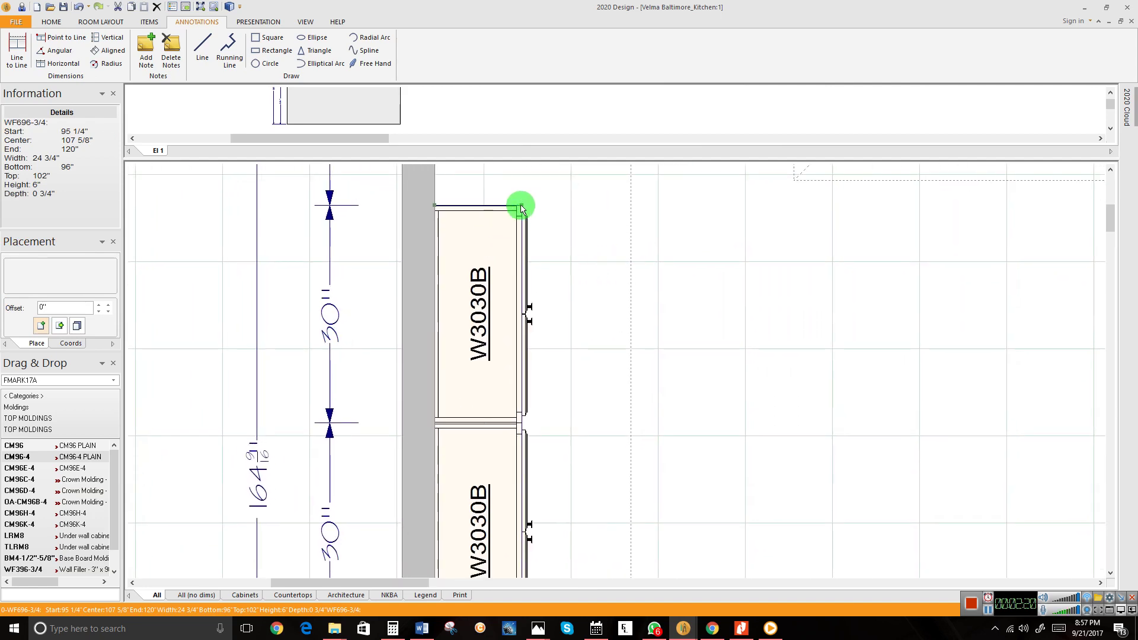
scroll(534, 237, down, 3)
middle_drag(552, 257, 420, 297)
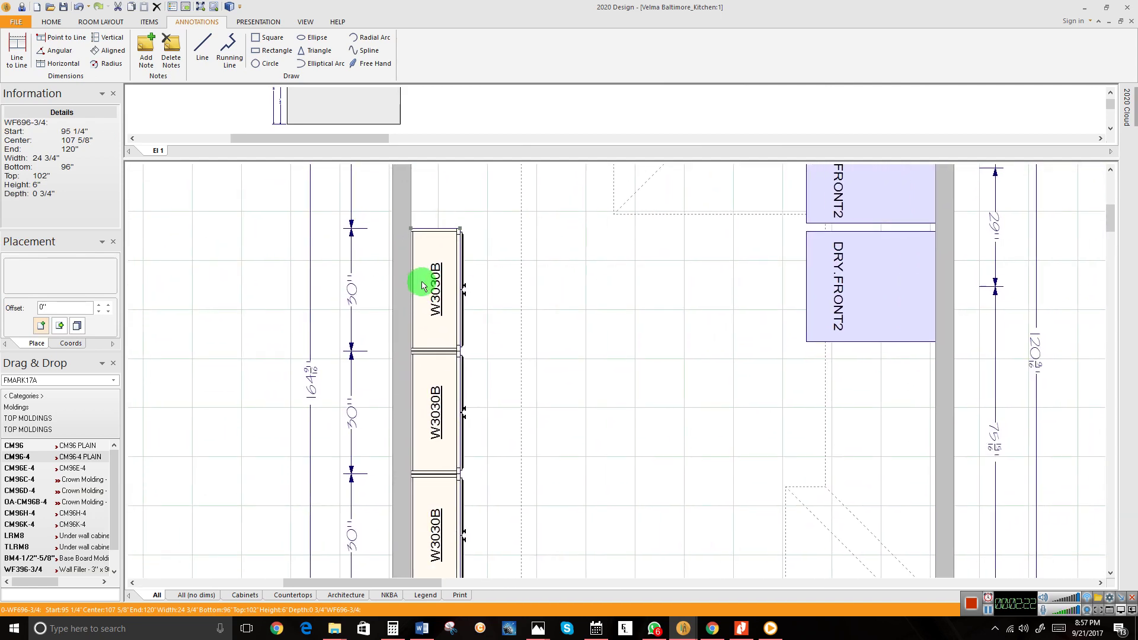
scroll(435, 112, down, 2)
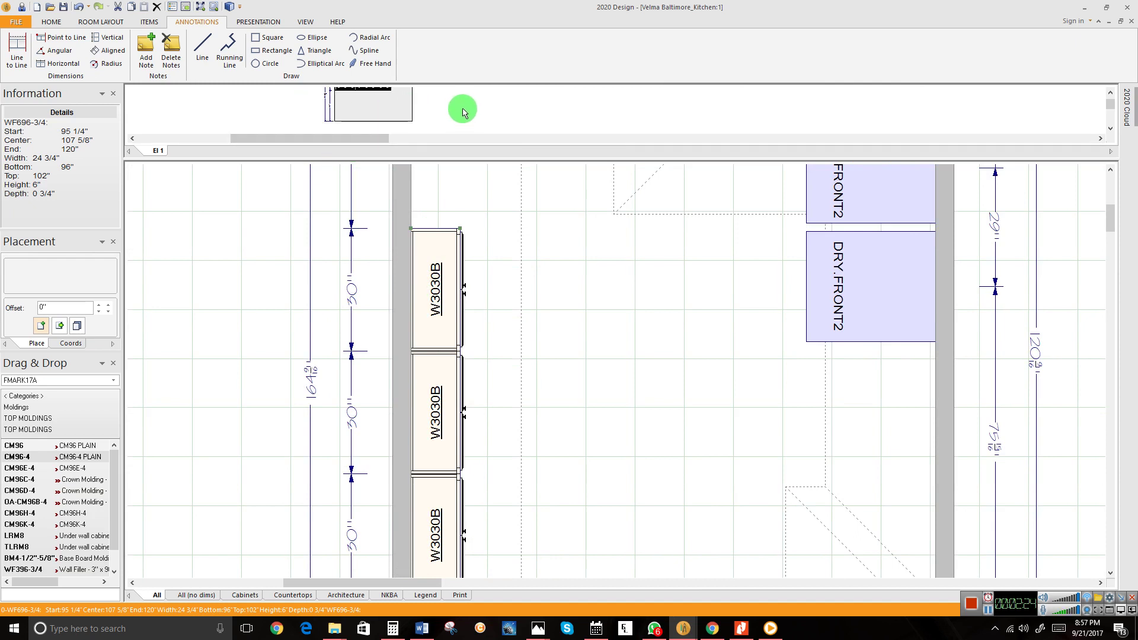
middle_drag(464, 110, 514, 110)
drag(478, 151, 533, 282)
scroll(750, 166, down, 1)
middle_drag(750, 168, 531, 133)
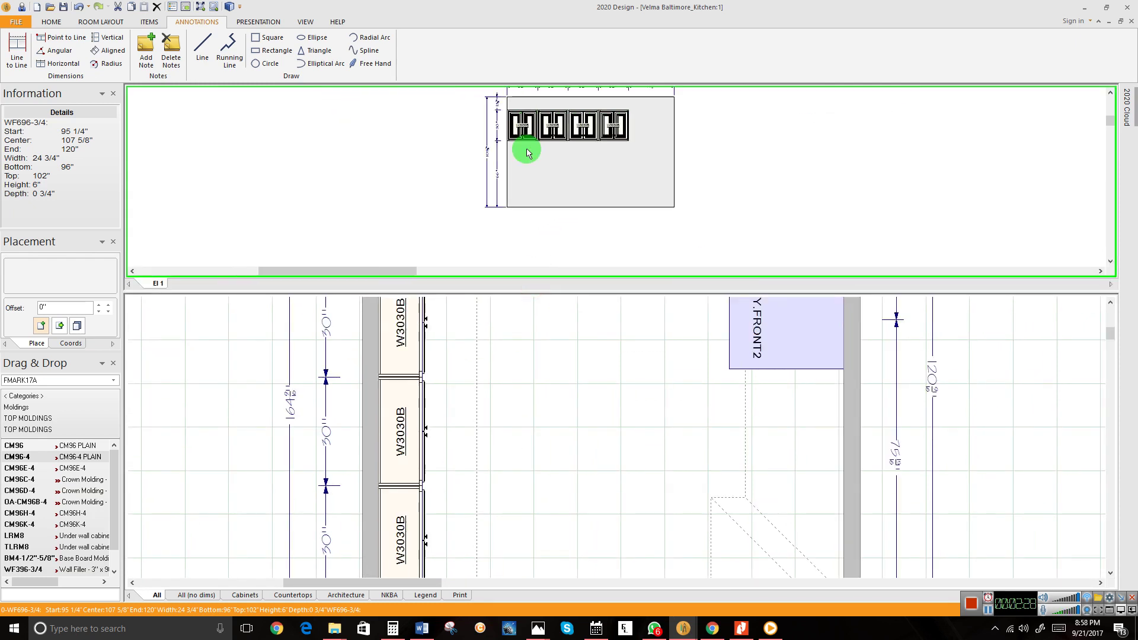
scroll(556, 199, up, 2)
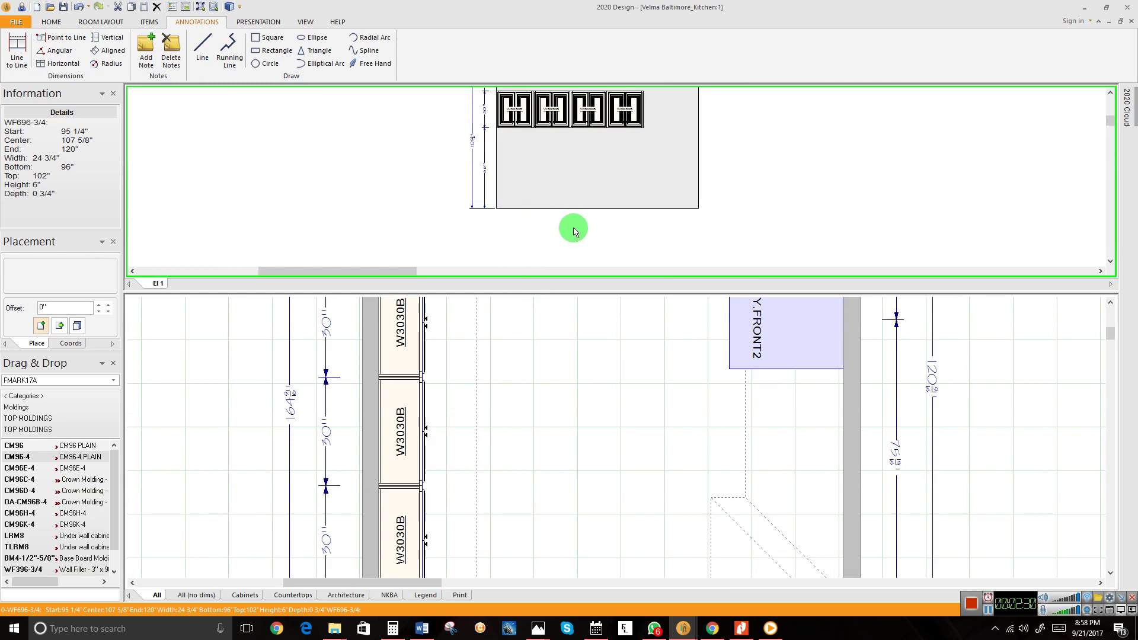
scroll(503, 321, up, 5)
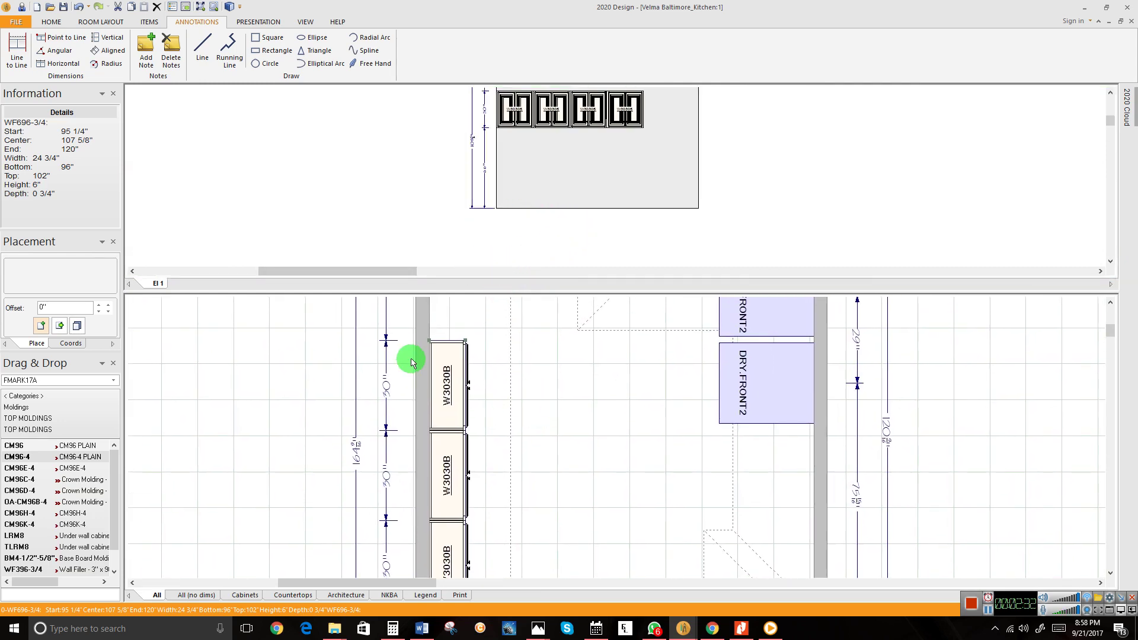
Start Make 3D on the running line and choose the FMARK17A trim catalog.
right_click(463, 343)
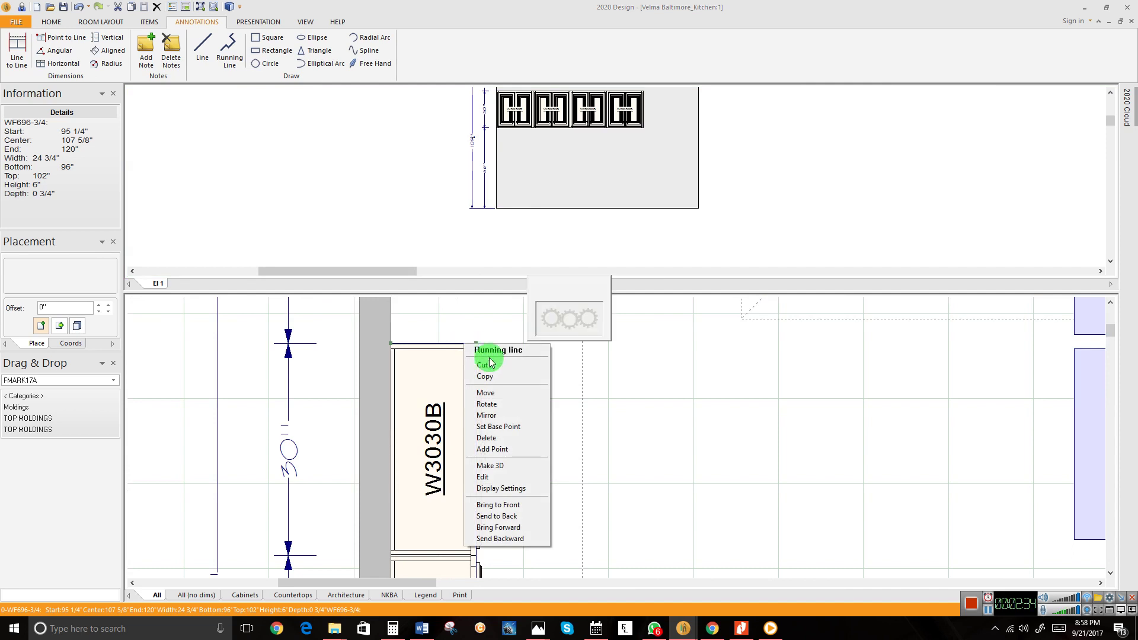
click(484, 484)
right_click(472, 389)
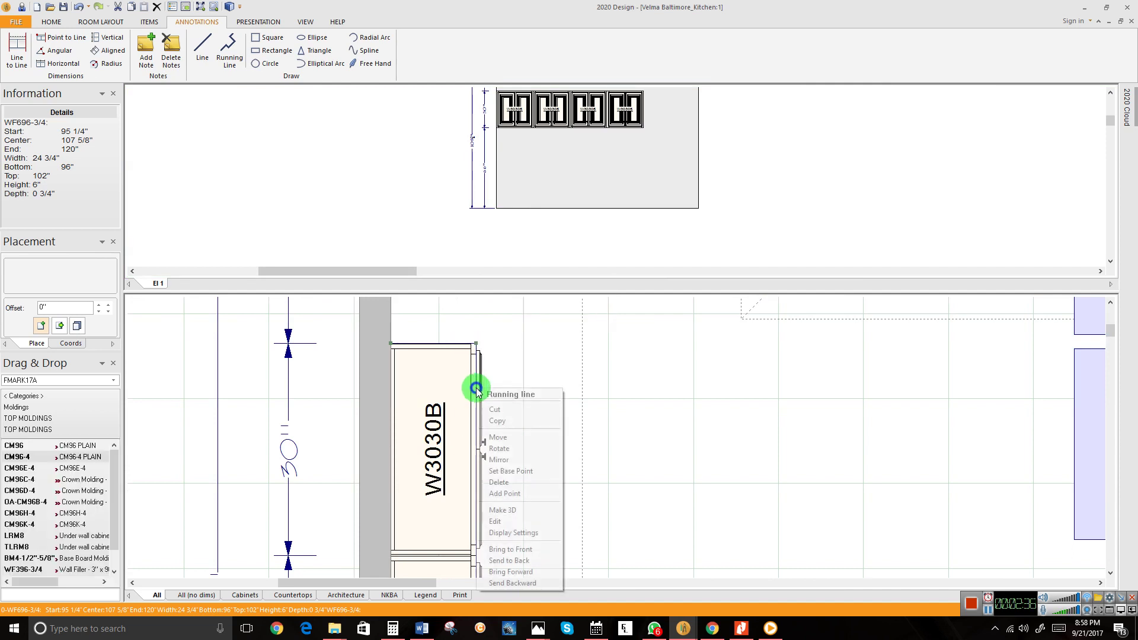
click(512, 511)
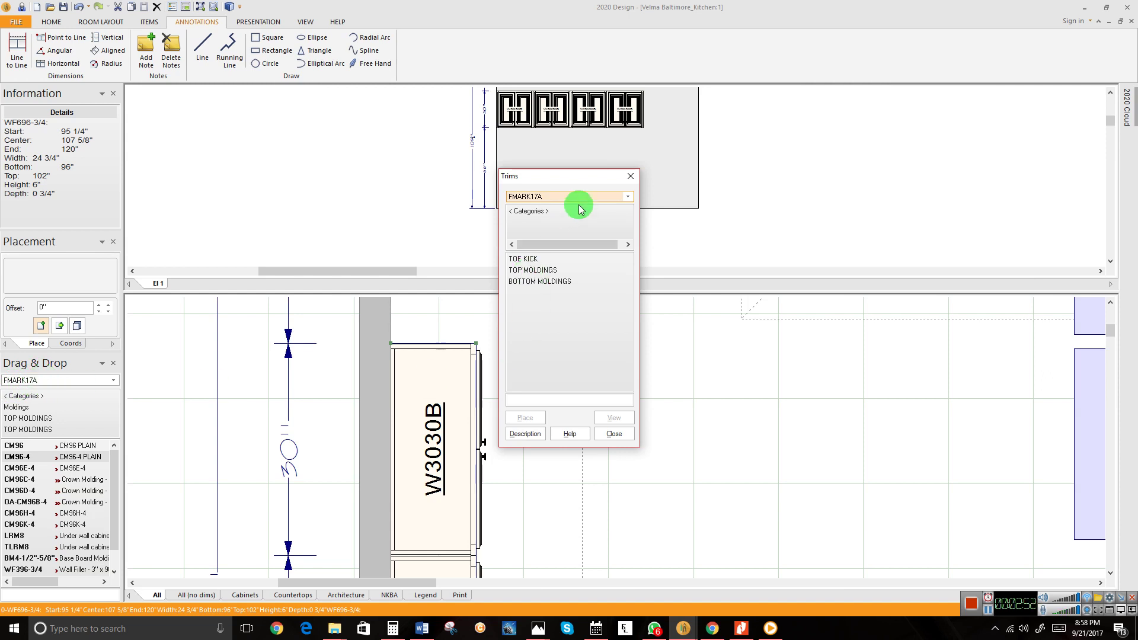
click(627, 198)
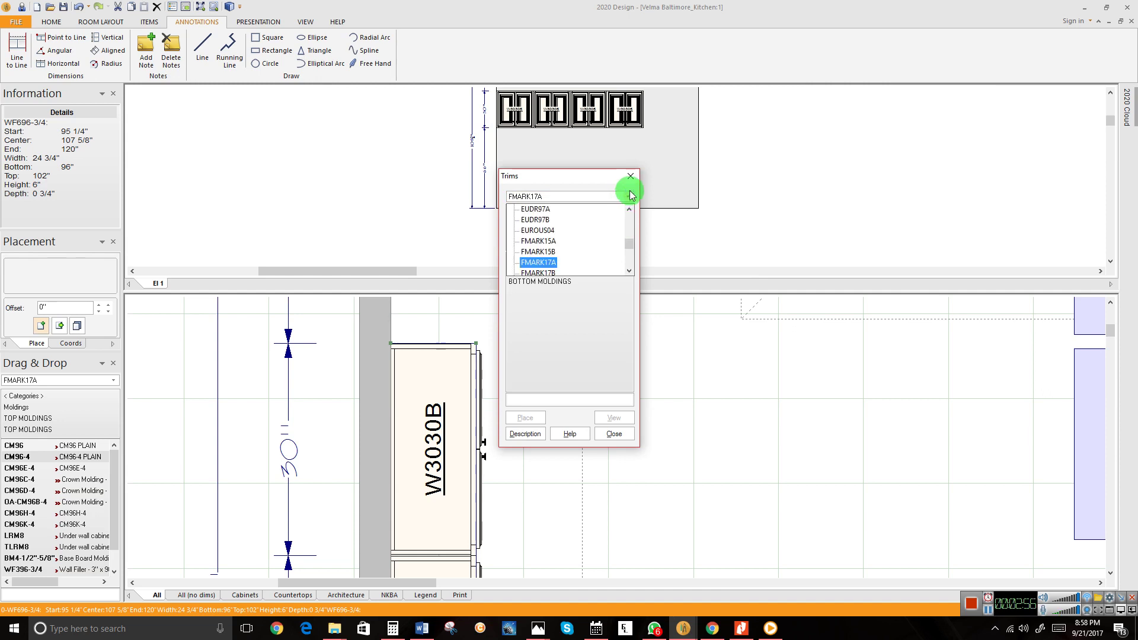
click(529, 262)
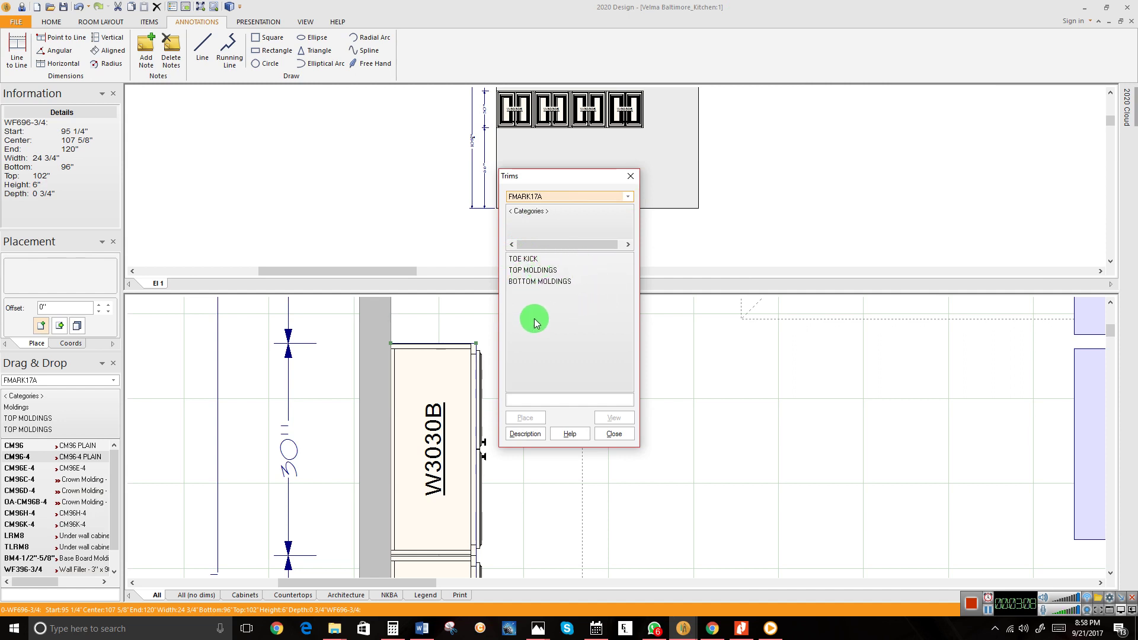
Place the WF696-3/4 wall filler from TOP MOLDINGS along the running line.
click(533, 271)
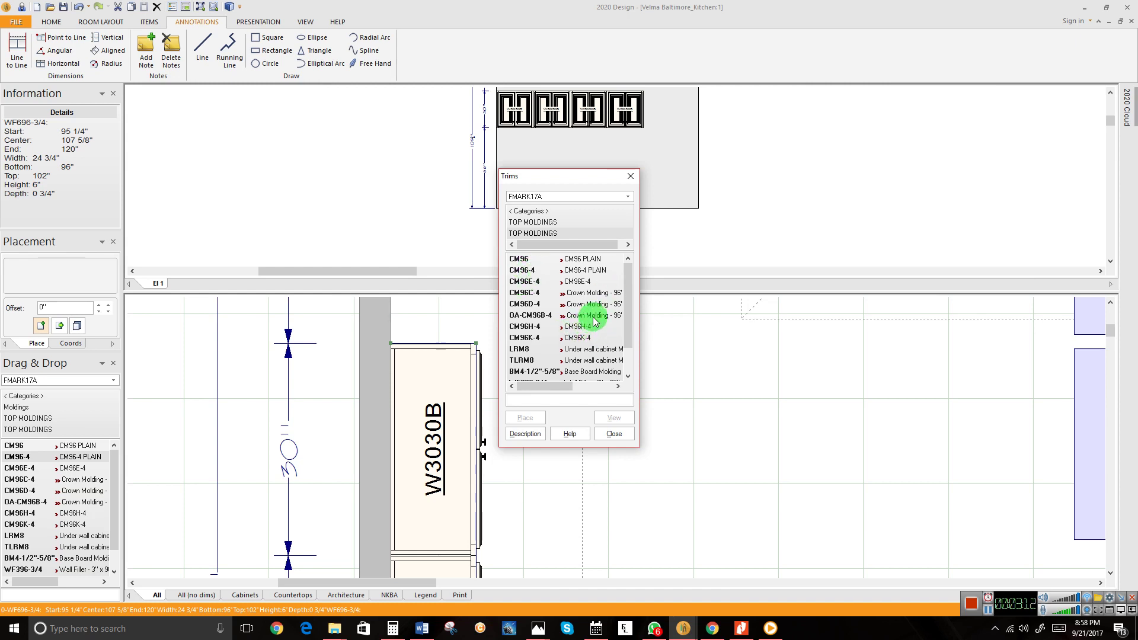
scroll(631, 277, down, 1)
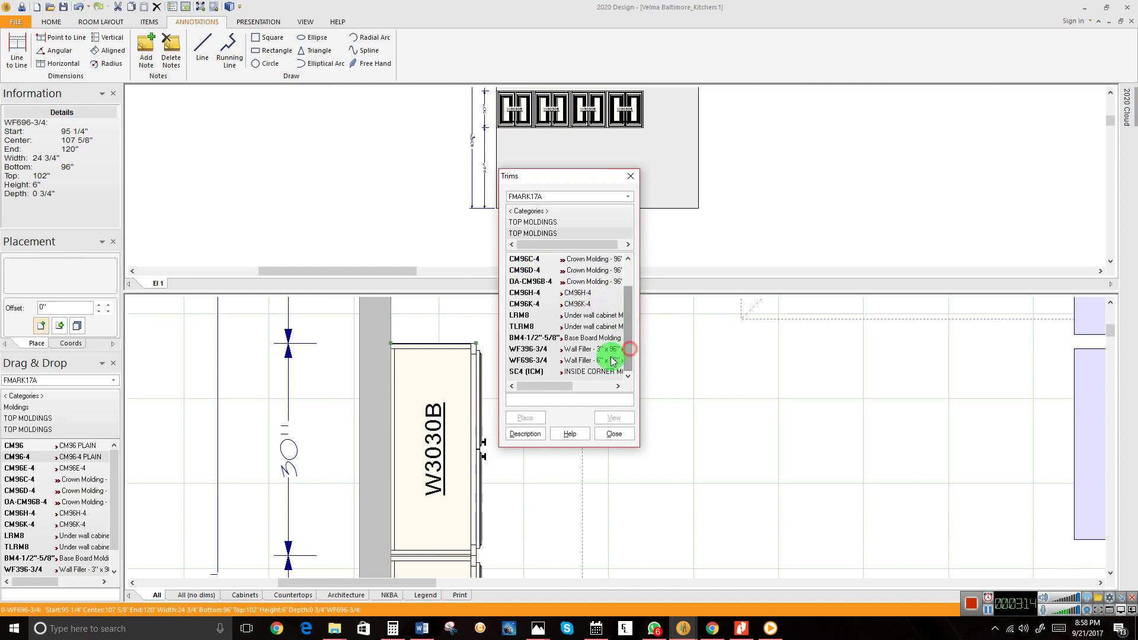
click(521, 362)
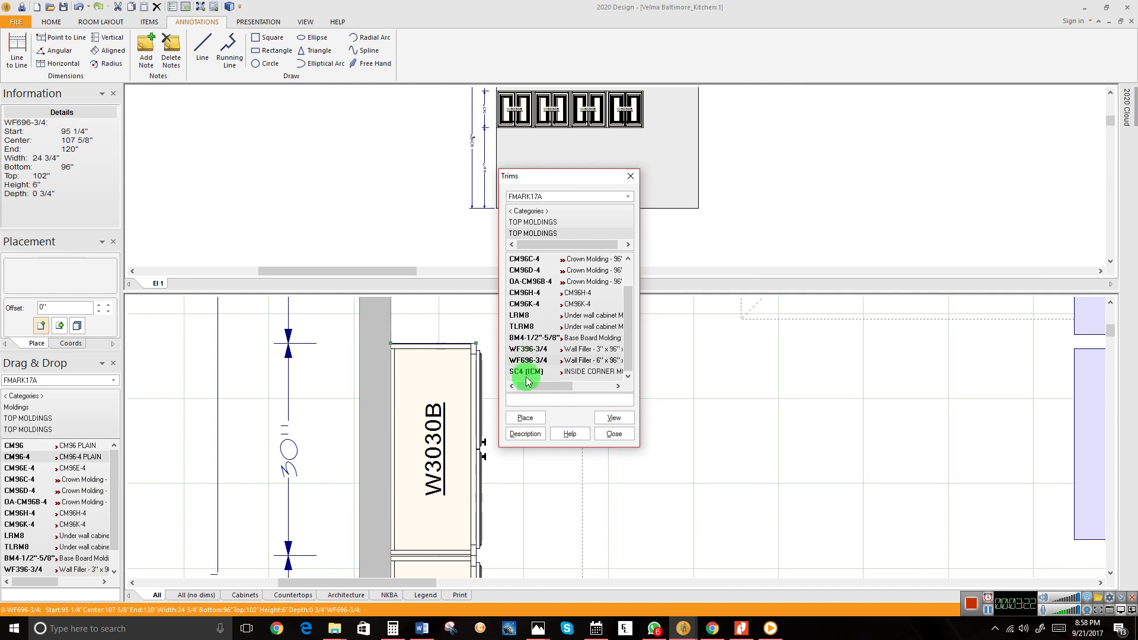
click(525, 418)
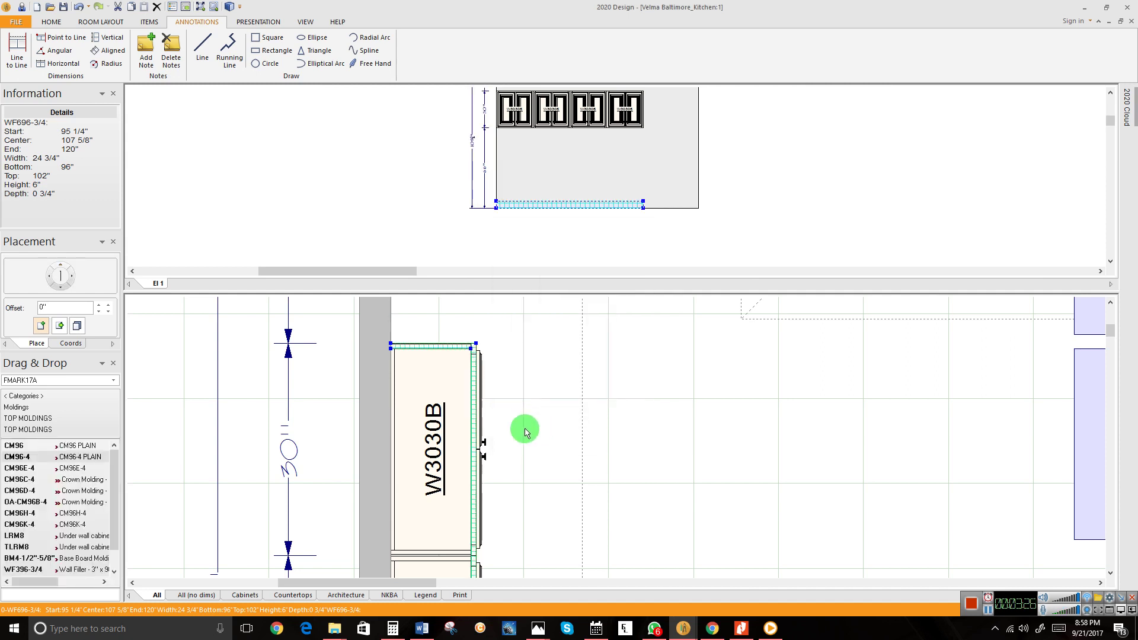
Examine the placed WF696-3/4 molding in the elevation and along the row of W3030B cabinets in the floor plan.
scroll(537, 369, down, 5)
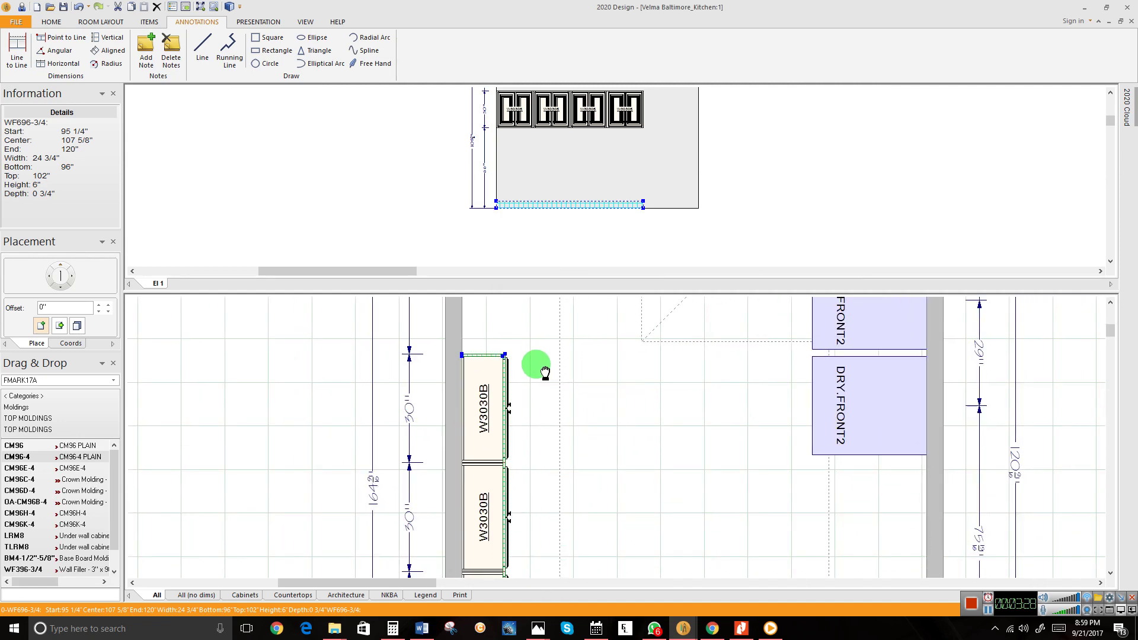
scroll(461, 347, down, 3)
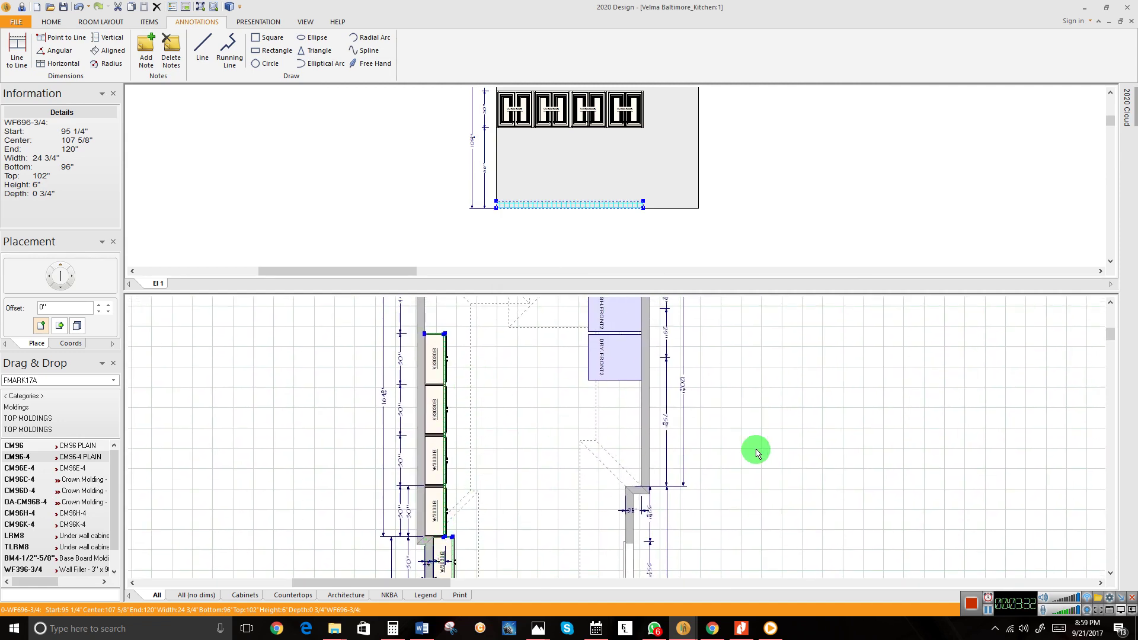
scroll(605, 186, up, 5)
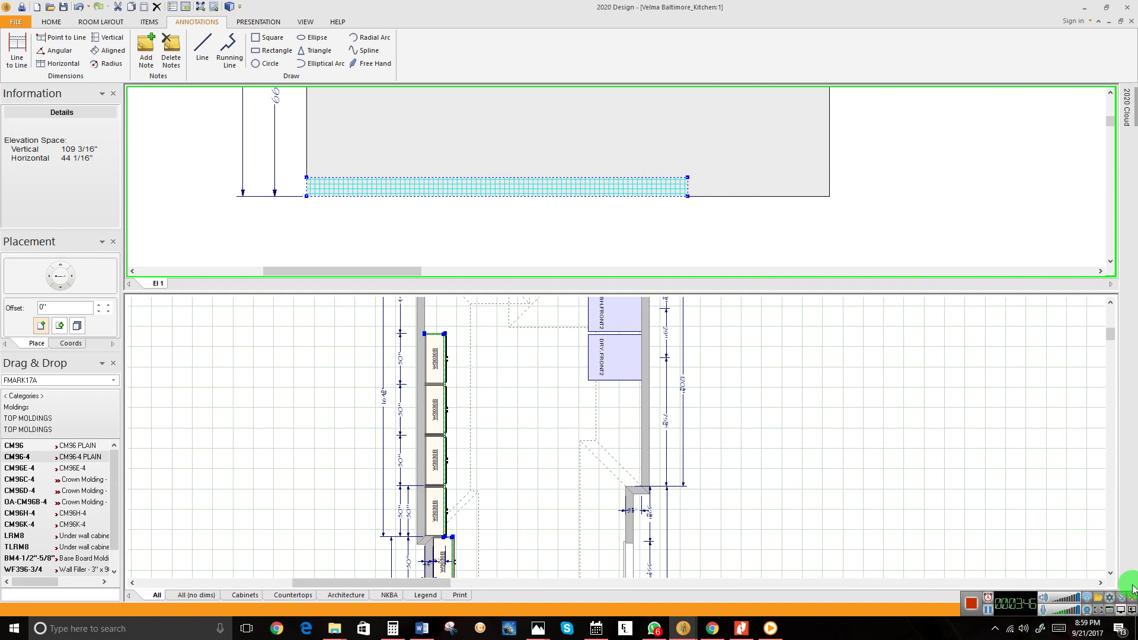
click(627, 193)
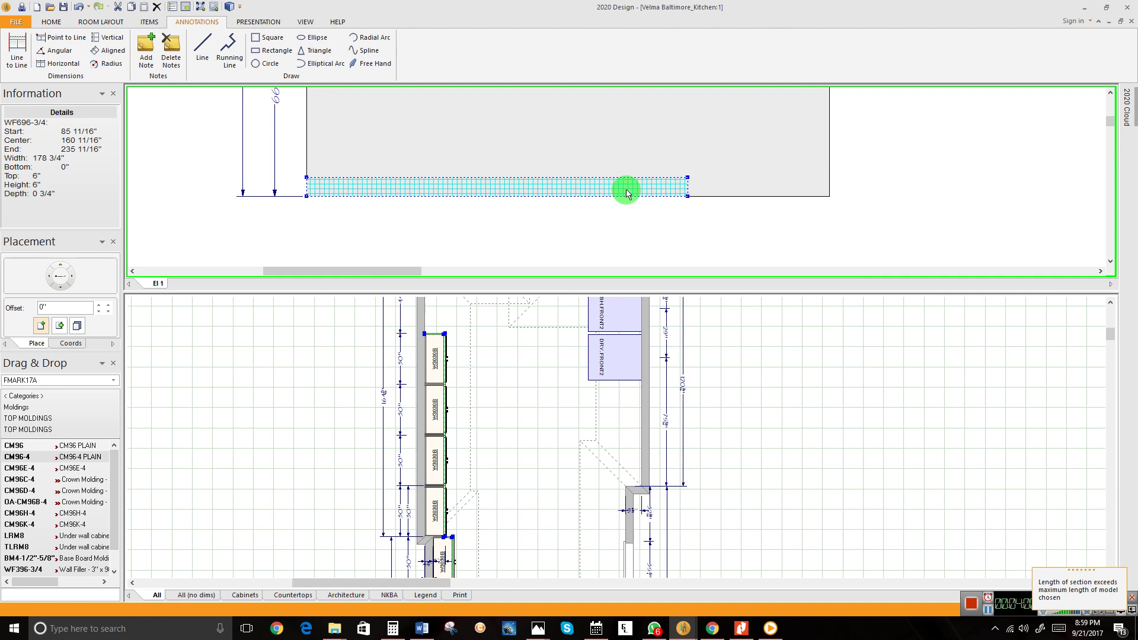
click(537, 347)
scroll(379, 418, down, 5)
middle_drag(386, 411, 410, 391)
scroll(450, 415, up, 4)
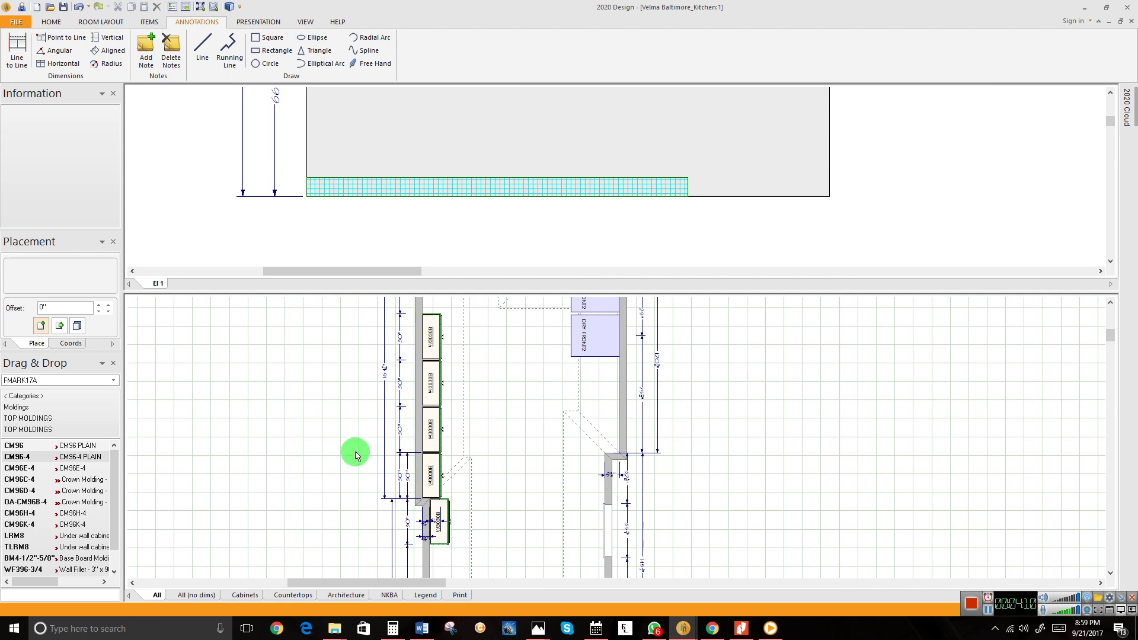
scroll(411, 483, up, 3)
scroll(477, 342, up, 2)
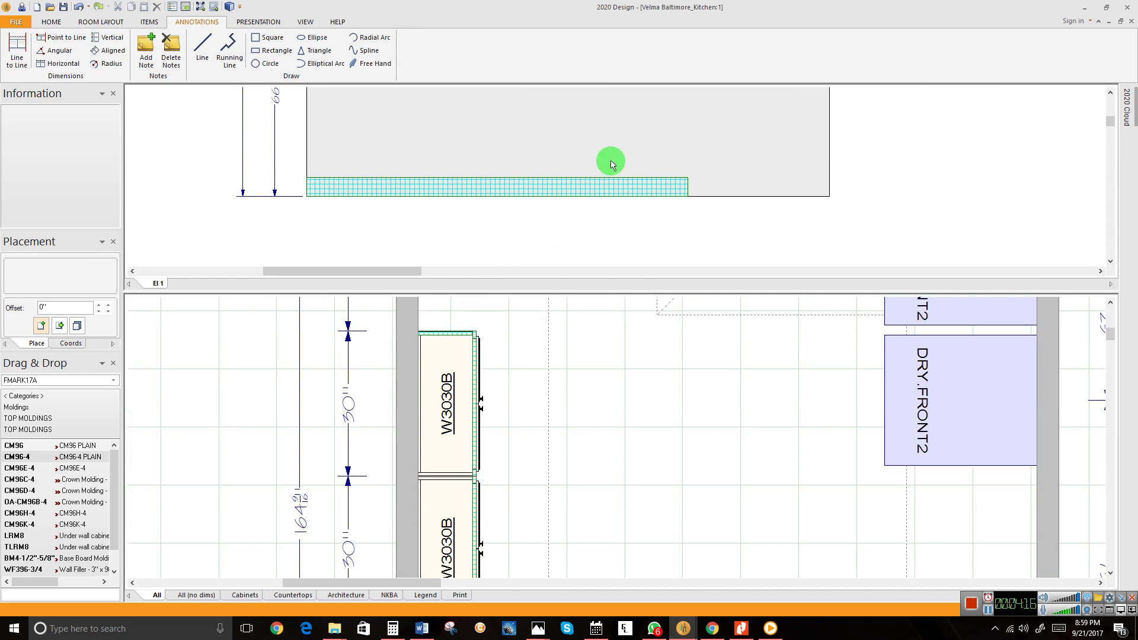
Start Edit Shape on the WF696-3/4 molding at the base of the elevation.
right_click(604, 195)
mouse_move(640, 199)
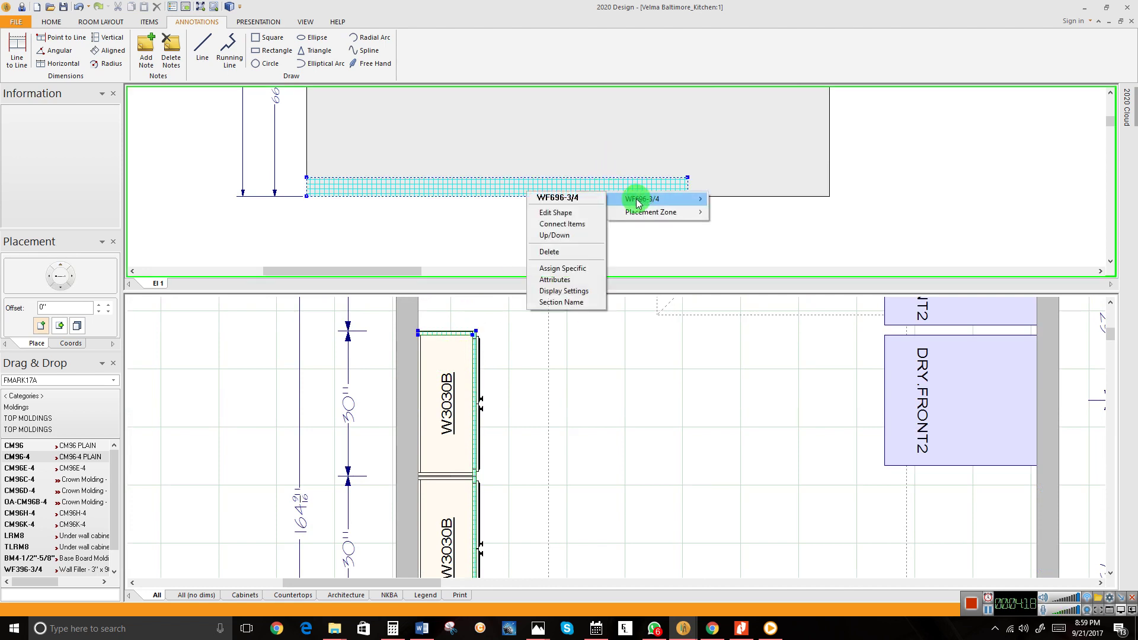
click(556, 214)
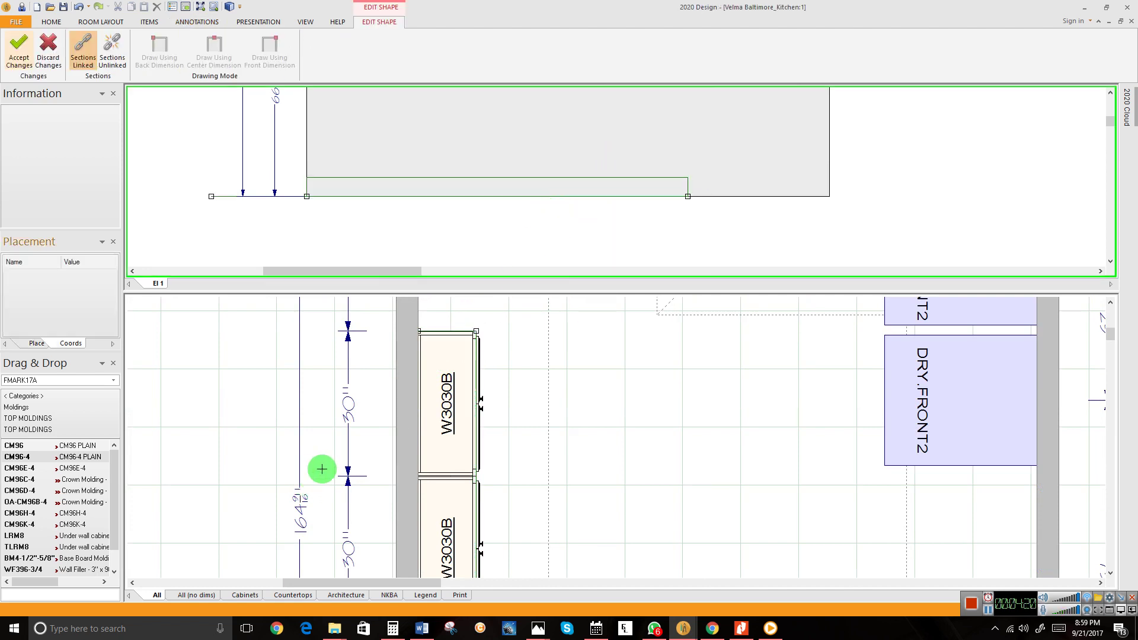
scroll(389, 450, down, 5)
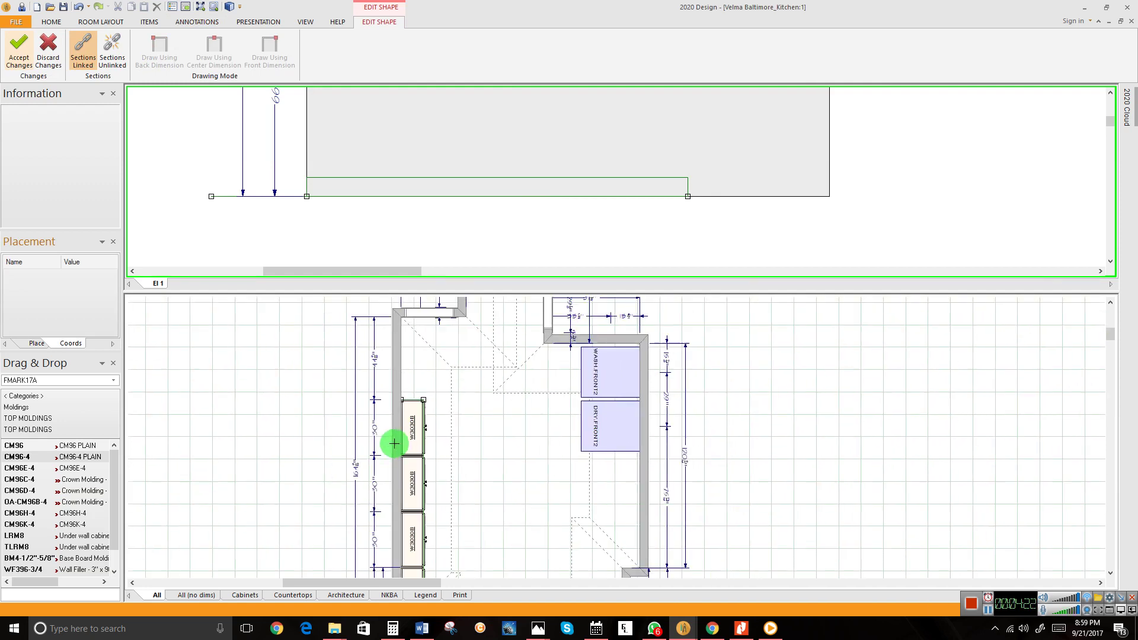
scroll(407, 399, up, 4)
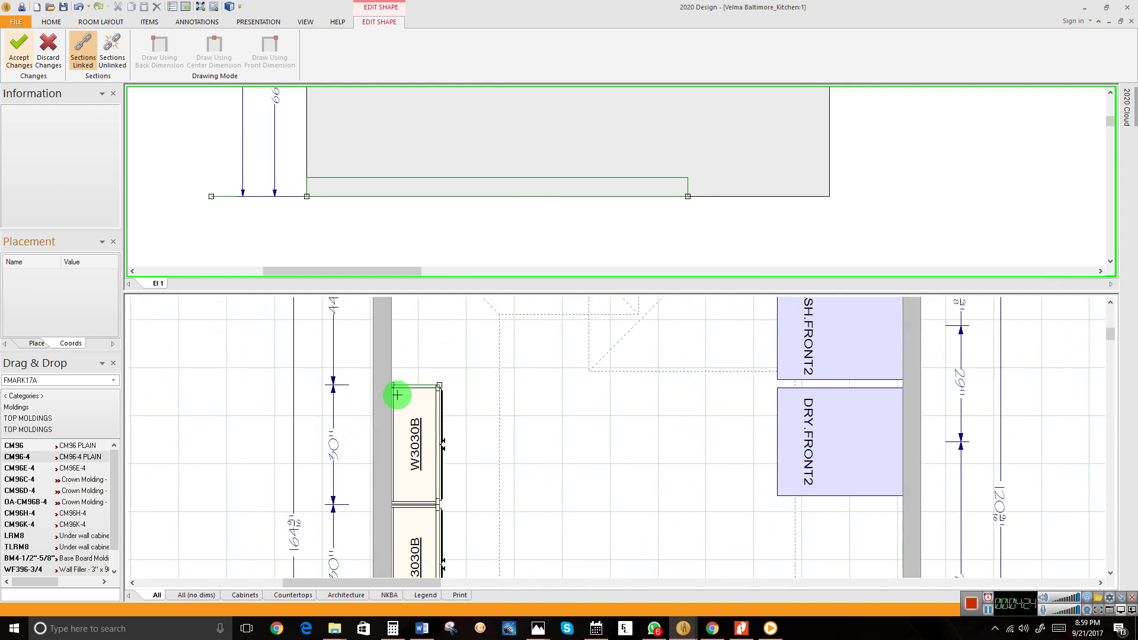
Try deleting the molding's short return line at the wall end of the first W3030B cabinet, and undo the deletion.
right_click(405, 386)
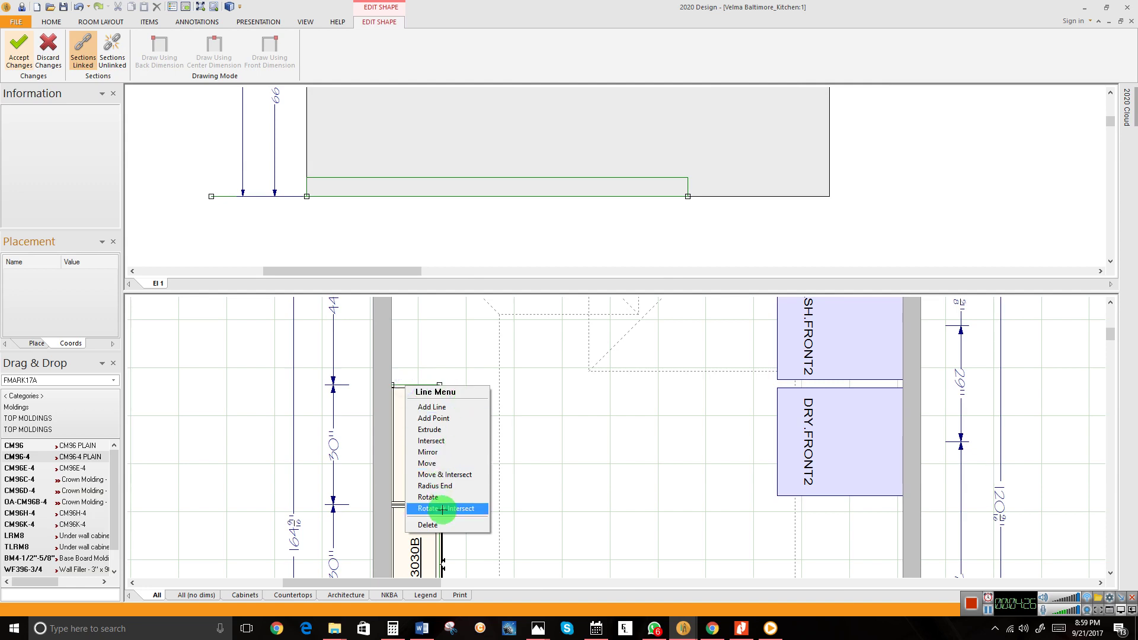
click(432, 526)
scroll(447, 419, down, 3)
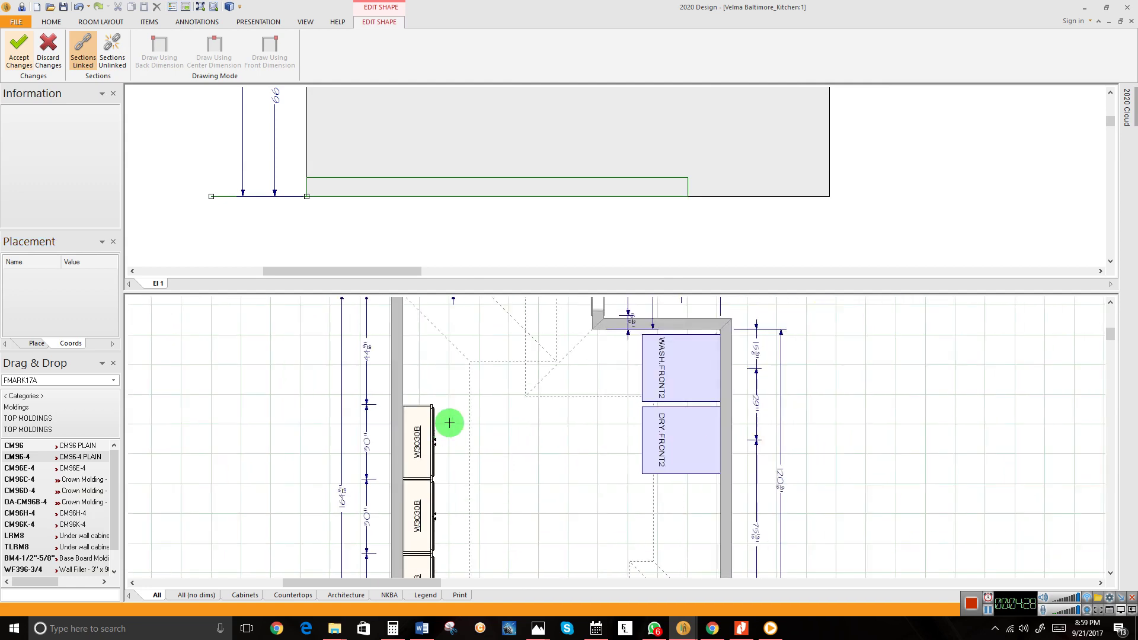
scroll(478, 429, down, 2)
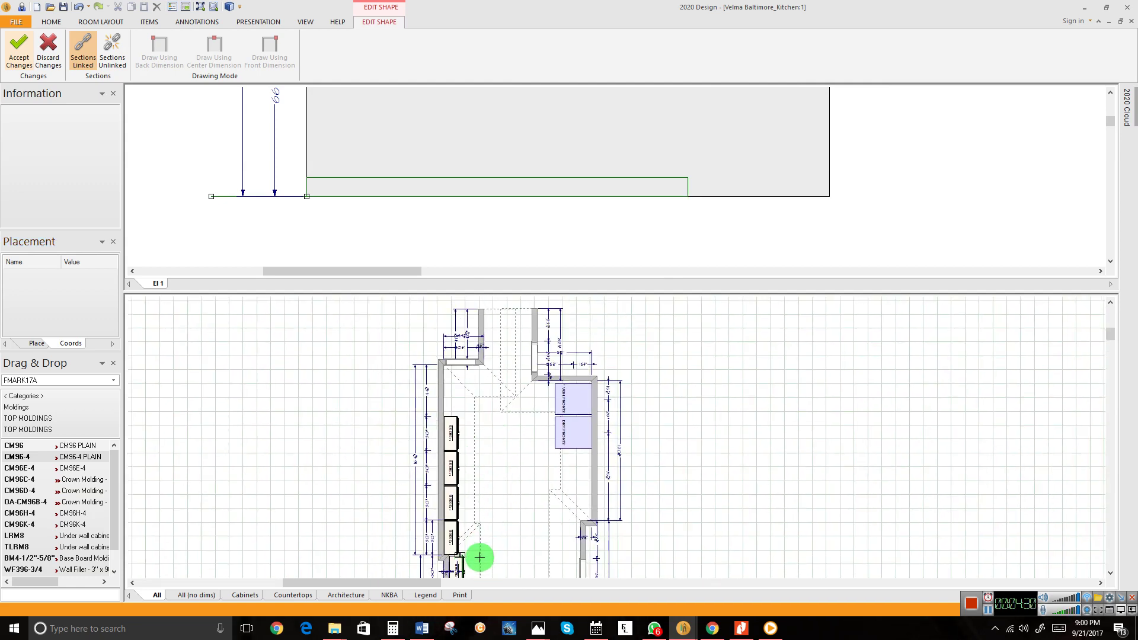
scroll(456, 534, up, 1)
scroll(456, 535, up, 4)
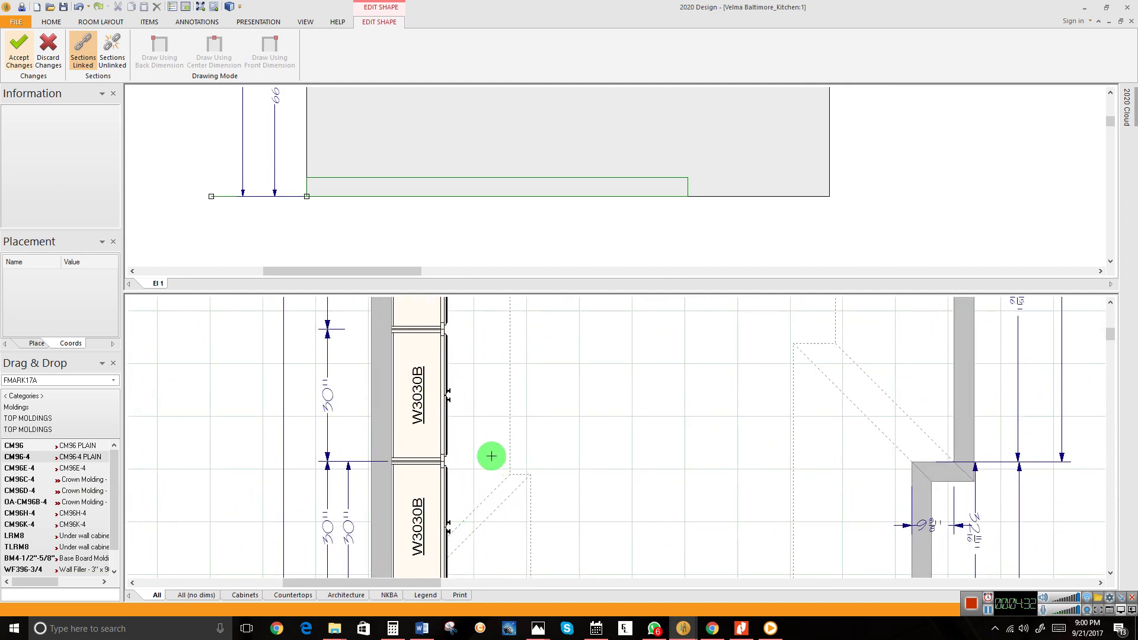
scroll(478, 462, down, 1)
key(ctrl+z)
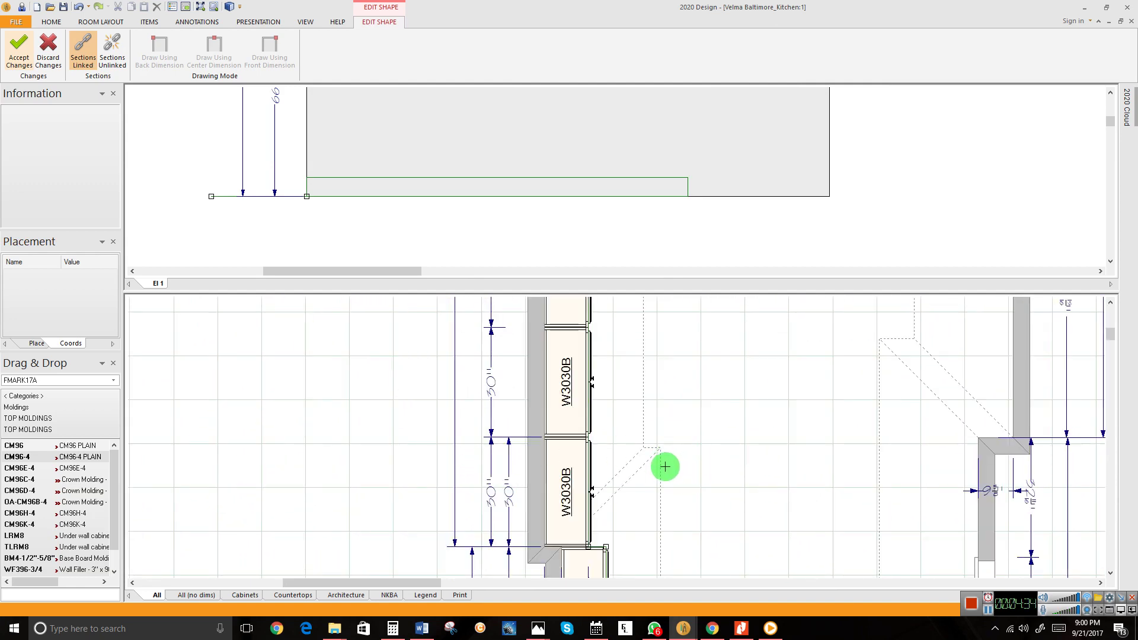
Delete the molding's end point on the wall beside the first W3030B cabinet, removing the short return section.
scroll(584, 415, down, 3)
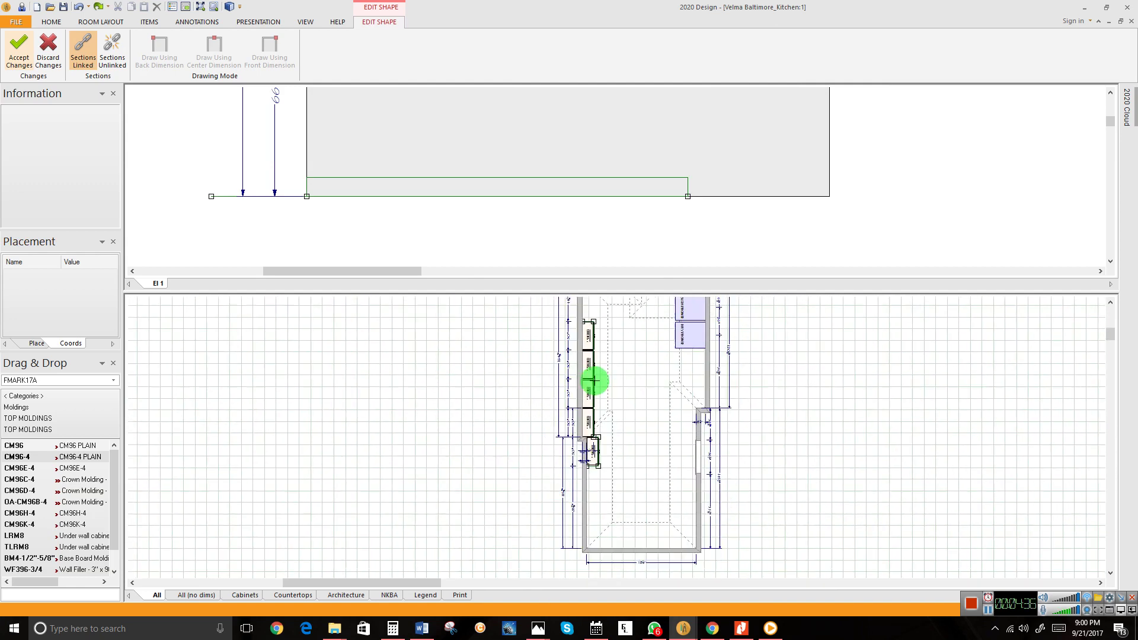
scroll(598, 312, up, 5)
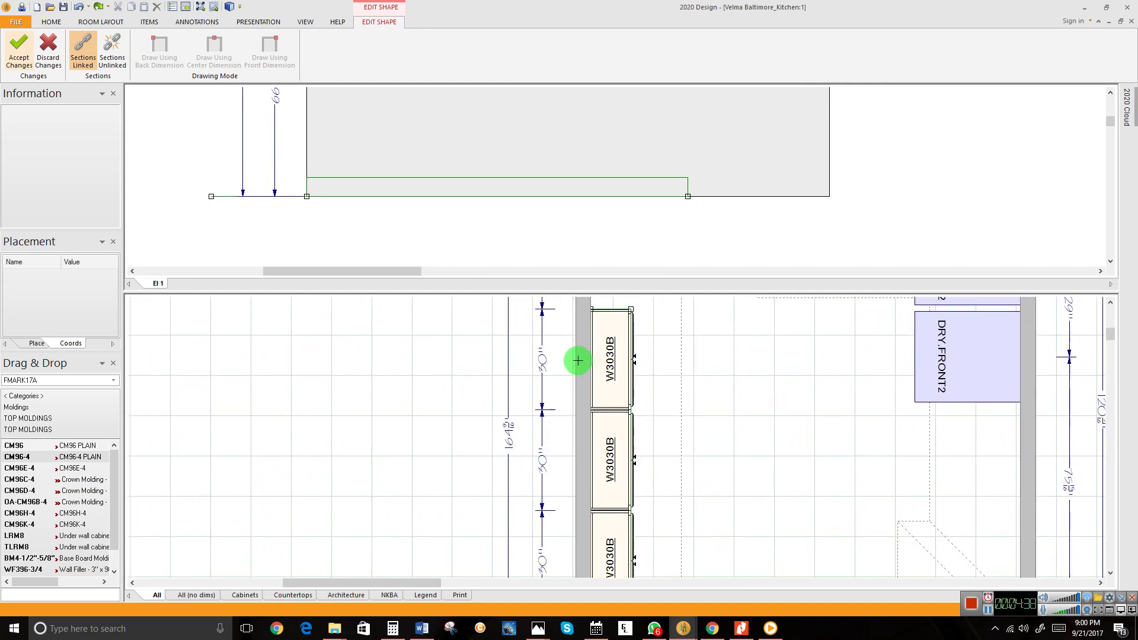
scroll(627, 377, down, 1)
scroll(639, 379, up, 2)
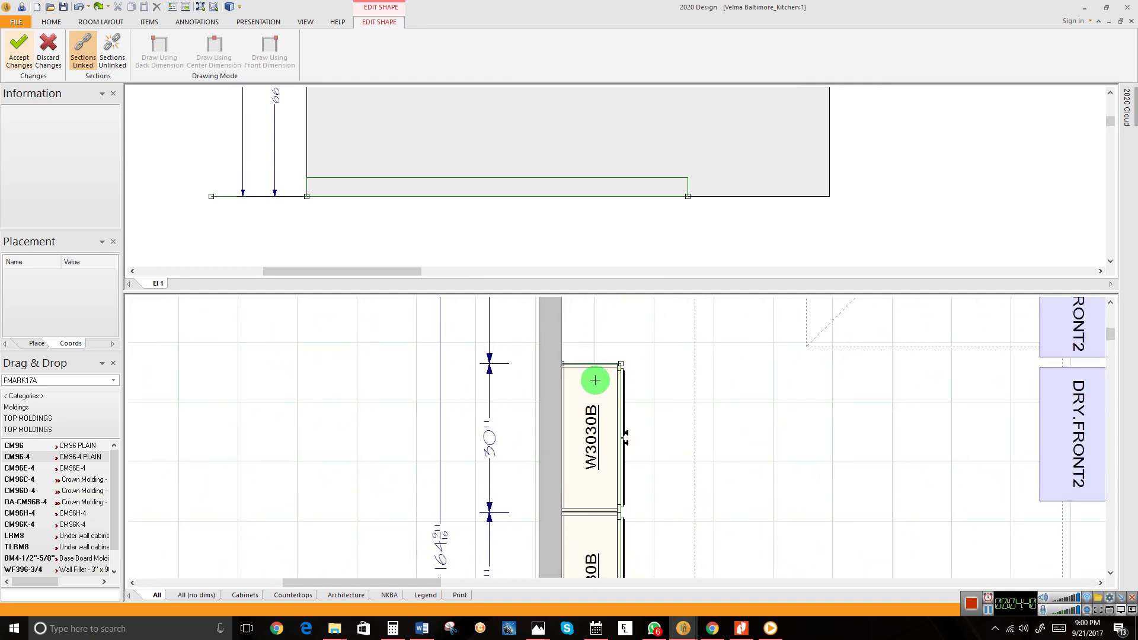
right_click(552, 359)
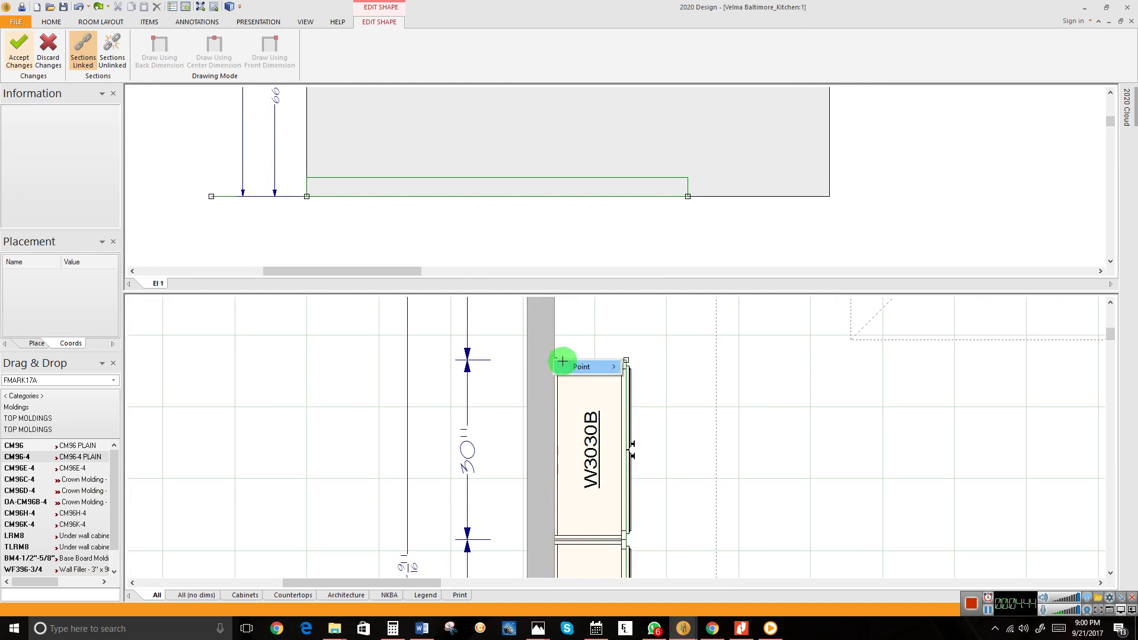
click(579, 354)
right_click(580, 356)
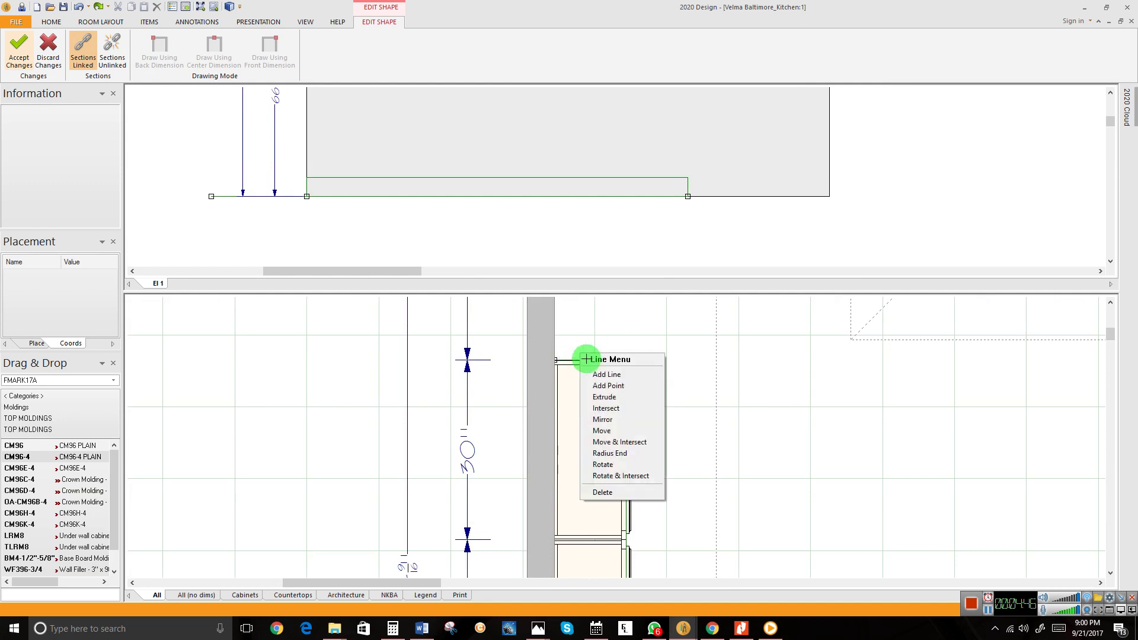
click(552, 359)
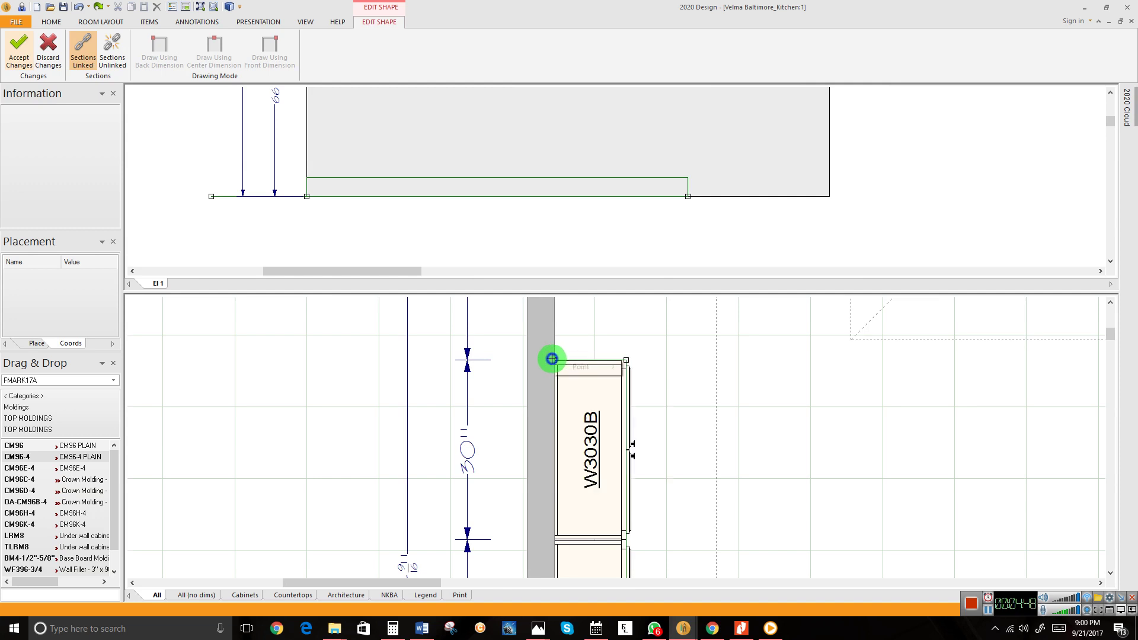
right_click(554, 361)
mouse_move(566, 364)
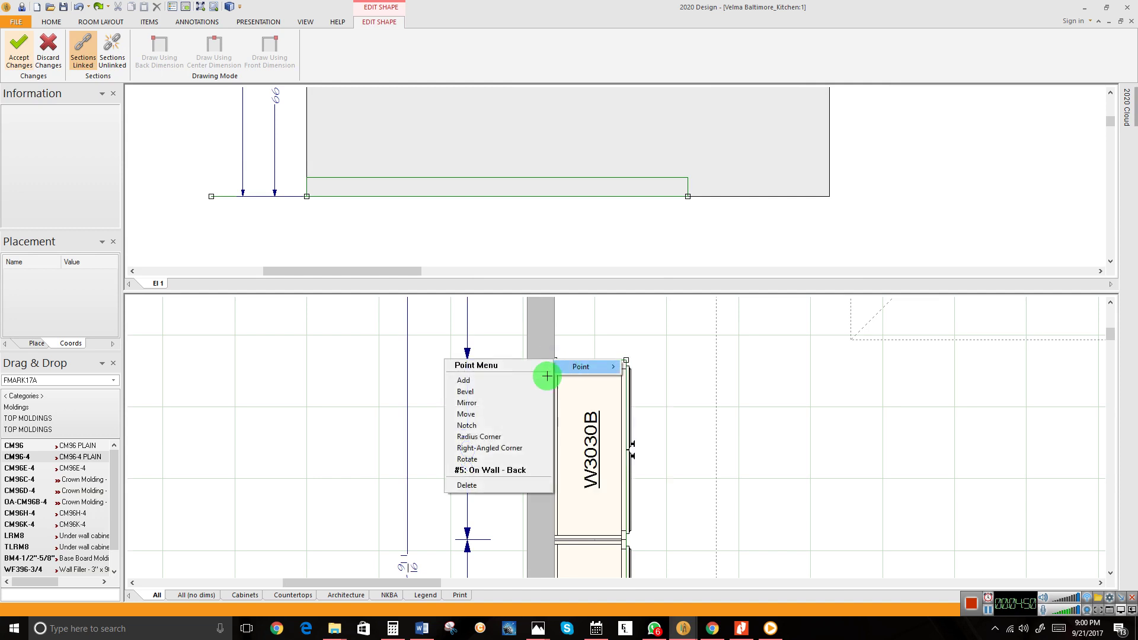
click(475, 485)
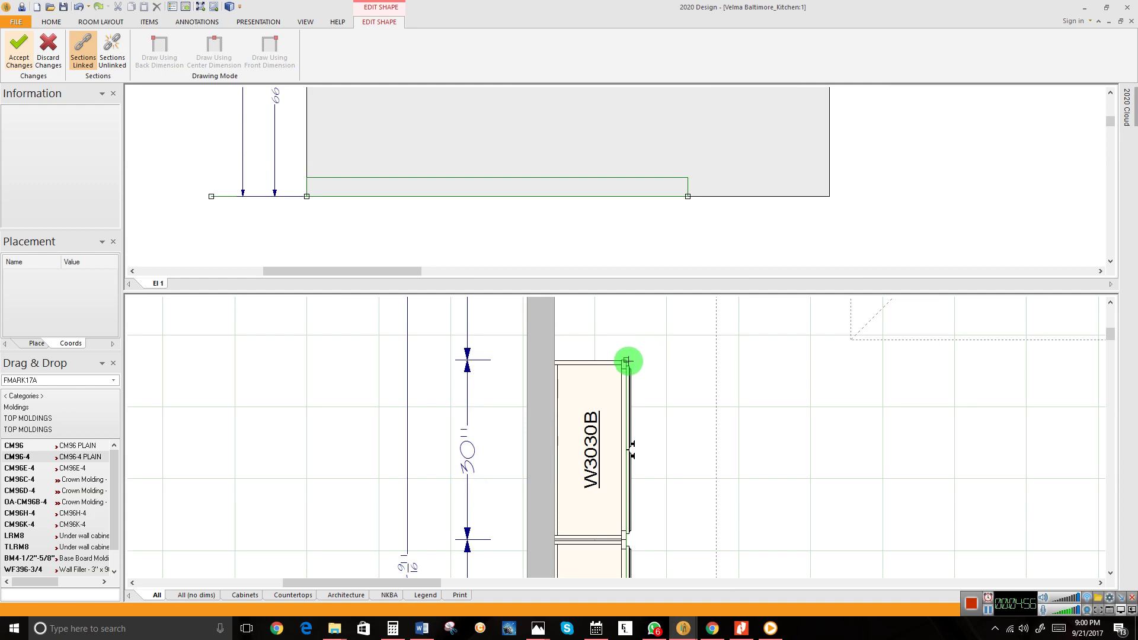
Move the molding's free end point 90" along the cabinet fronts to the joint before the fourth aligned W3030B cabinet, and accept the shape changes.
click(626, 361)
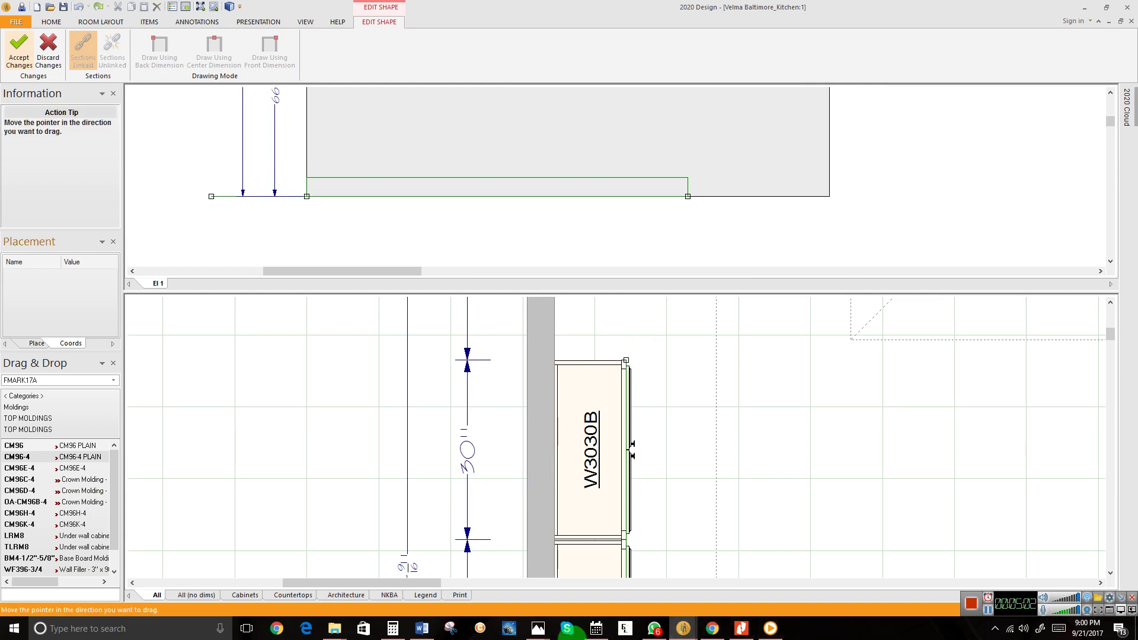
mouse_move(626, 360)
mouse_down()
mouse_move(480, 468)
mouse_move(666, 508)
mouse_move(617, 439)
mouse_move(605, 385)
mouse_move(640, 369)
mouse_up()
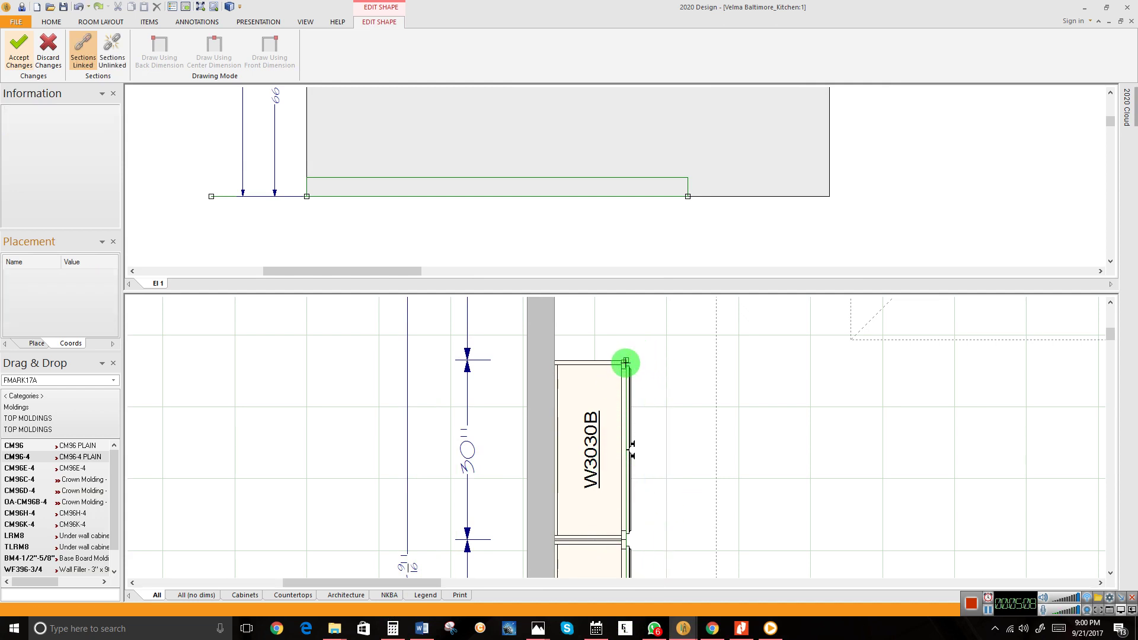
drag(626, 362, 637, 454)
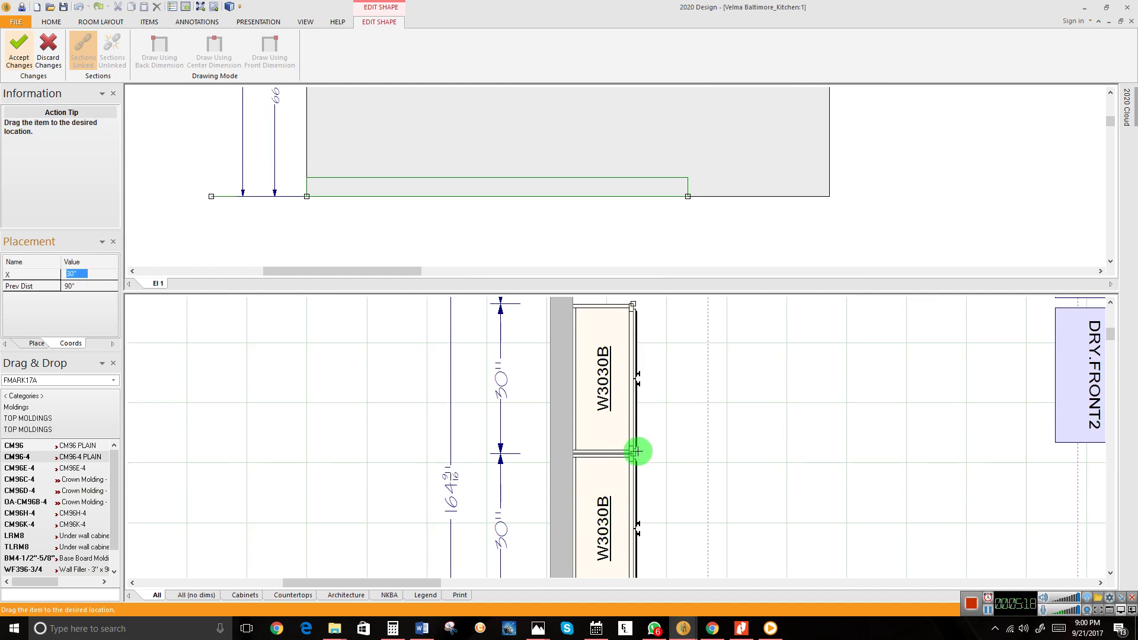
drag(636, 452, 608, 457)
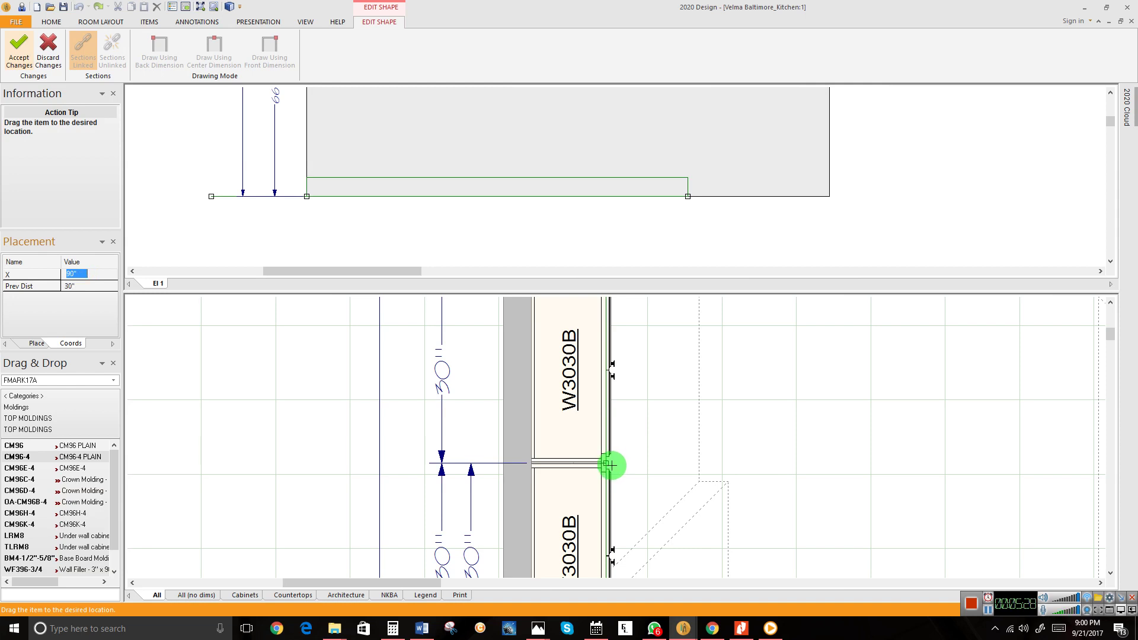
drag(611, 465, 610, 464)
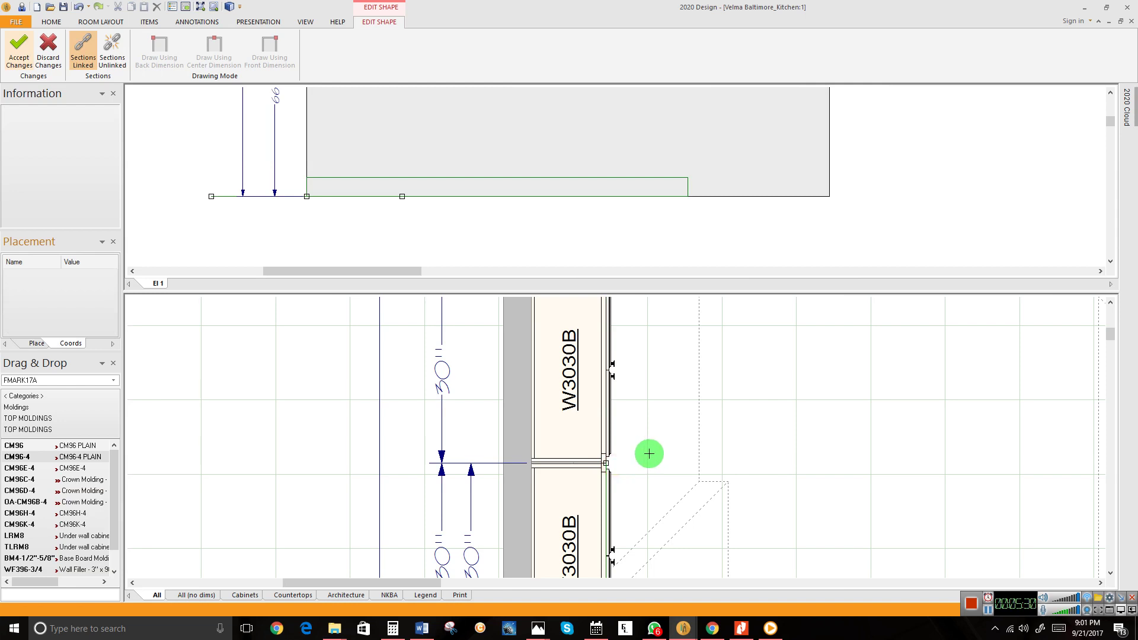
click(24, 46)
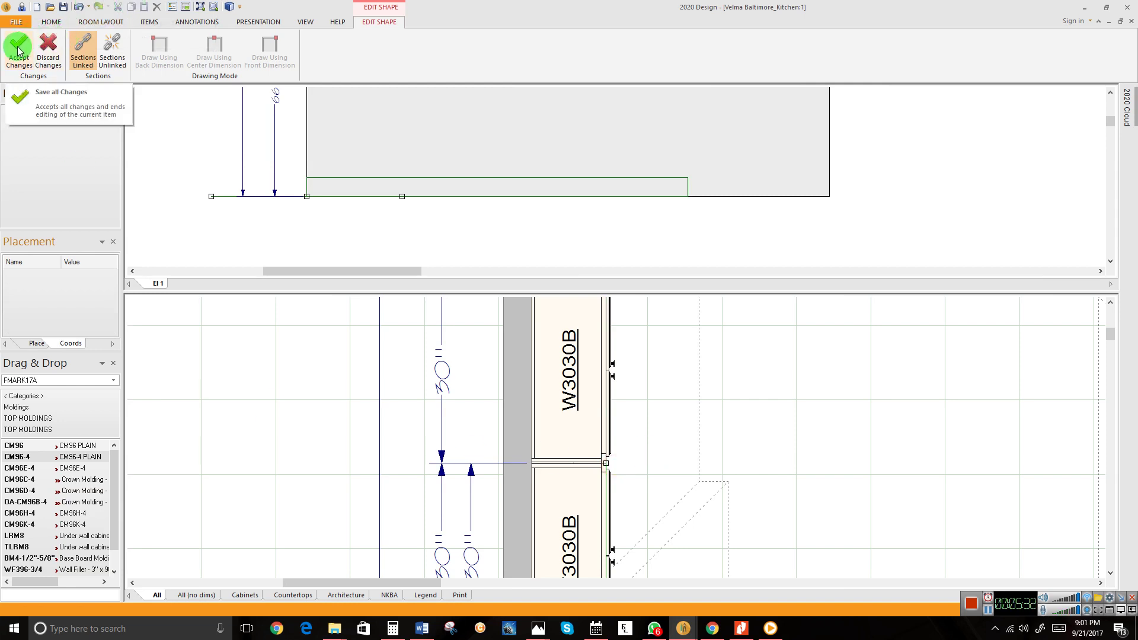
click(17, 52)
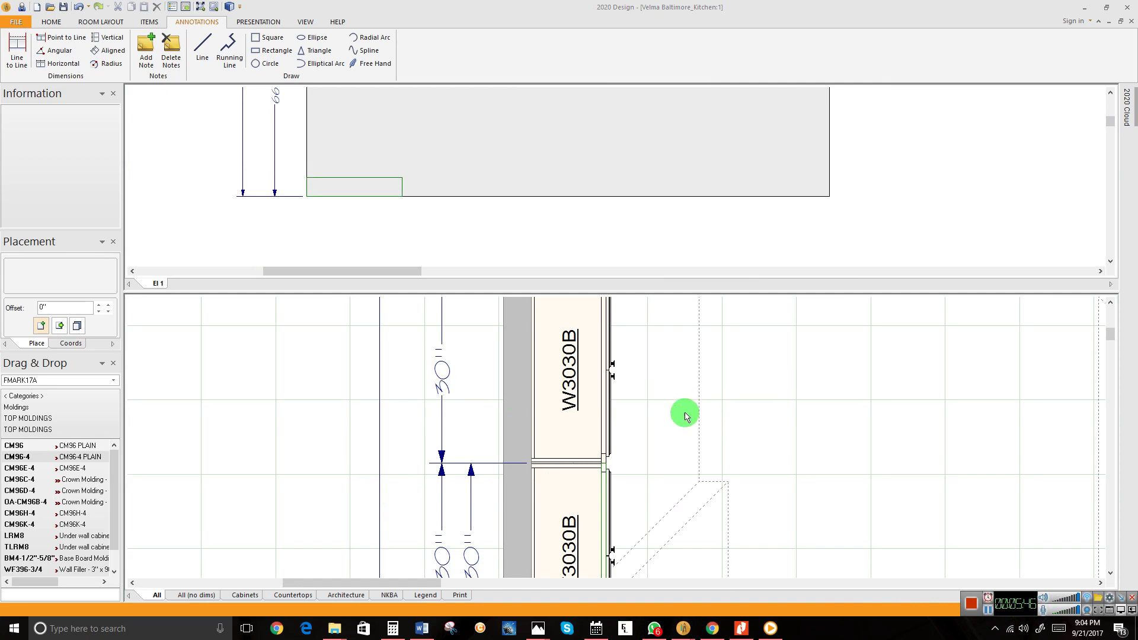
Examine the shortened molding in the floor plan, selecting it to check its end at the joint between the W3030B cabinets.
scroll(658, 428, down, 5)
middle_drag(627, 439, 614, 540)
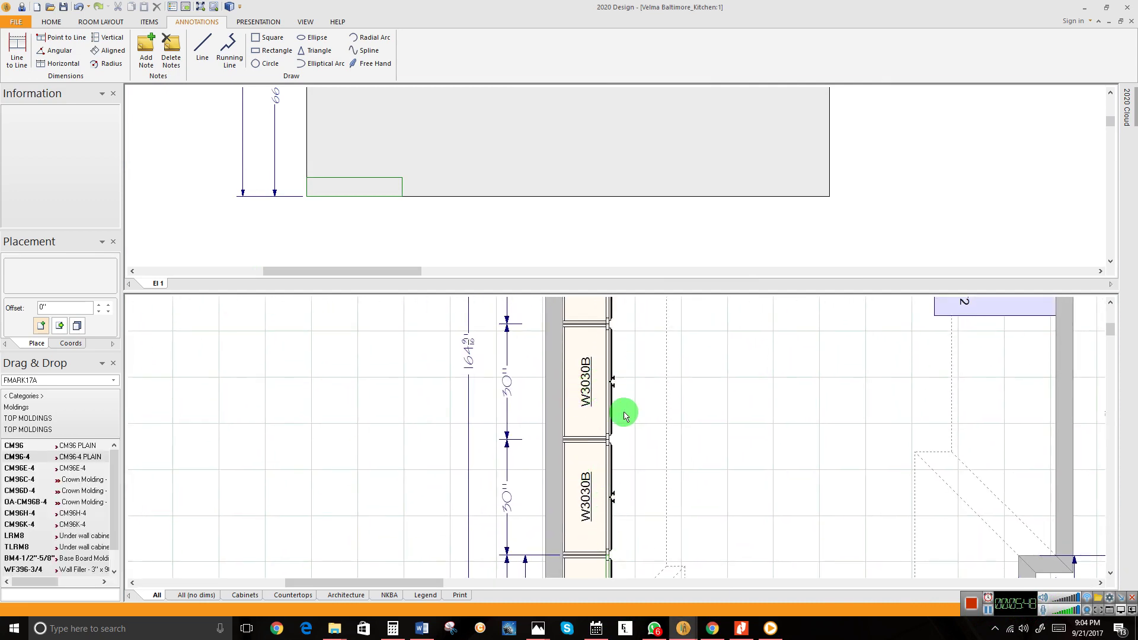
scroll(627, 460, up, 3)
scroll(613, 434, down, 2)
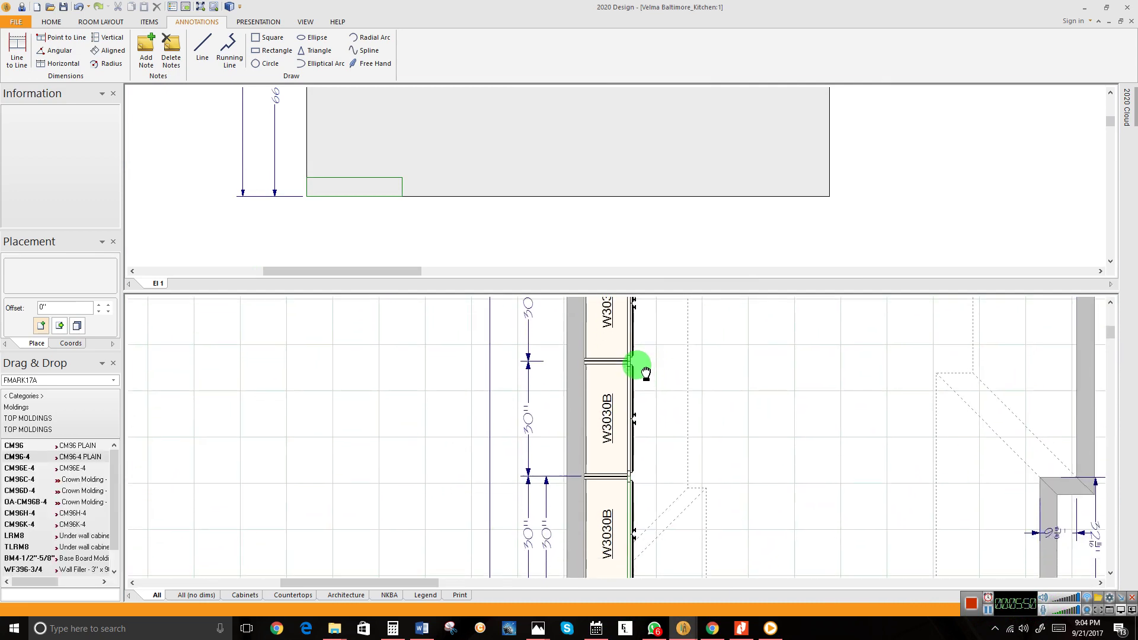
scroll(660, 375, down, 2)
scroll(604, 386, up, 3)
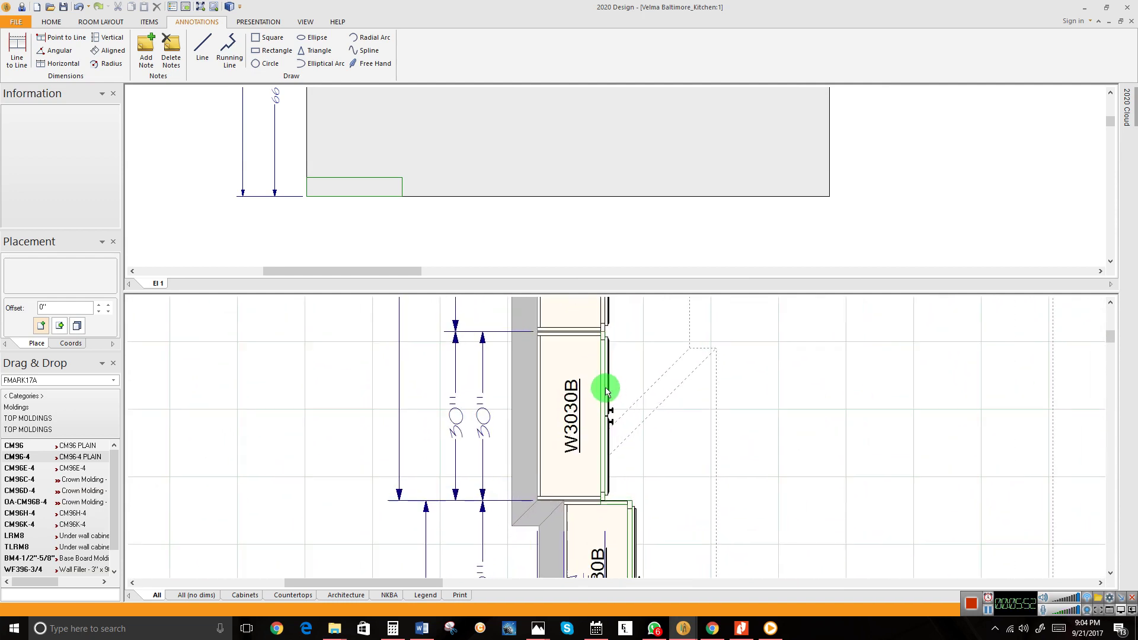
click(604, 377)
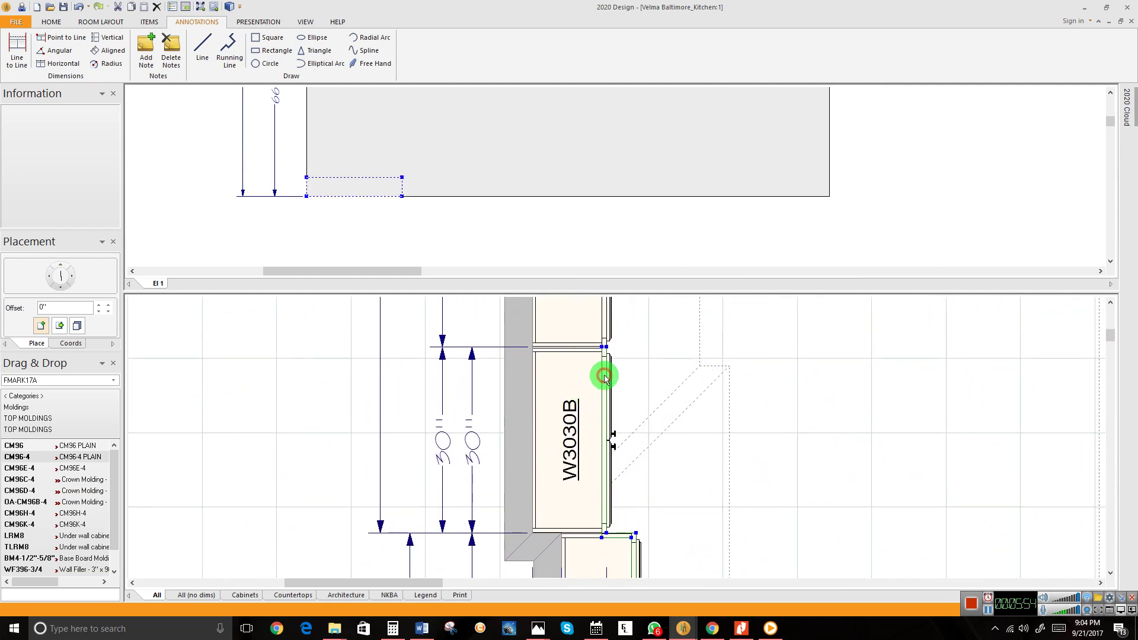
scroll(605, 403, up, 3)
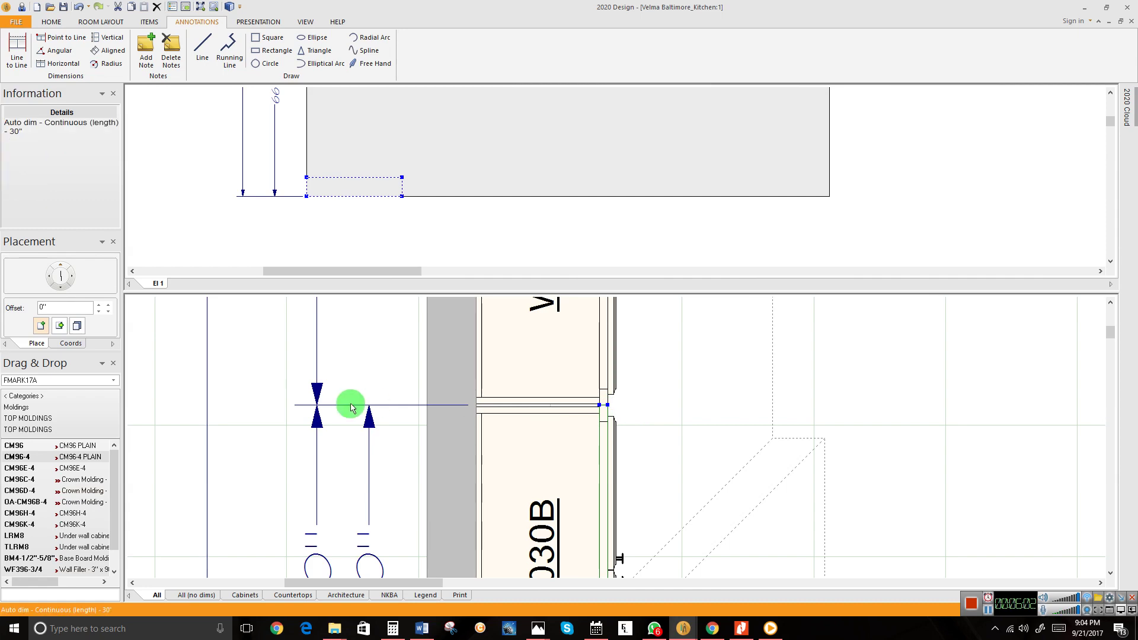
Move the WF696-3/4 molding's free end point 30" along the cabinet fronts to the next W3030B joint, and accept the shape changes.
scroll(482, 343, down, 2)
scroll(483, 342, down, 3)
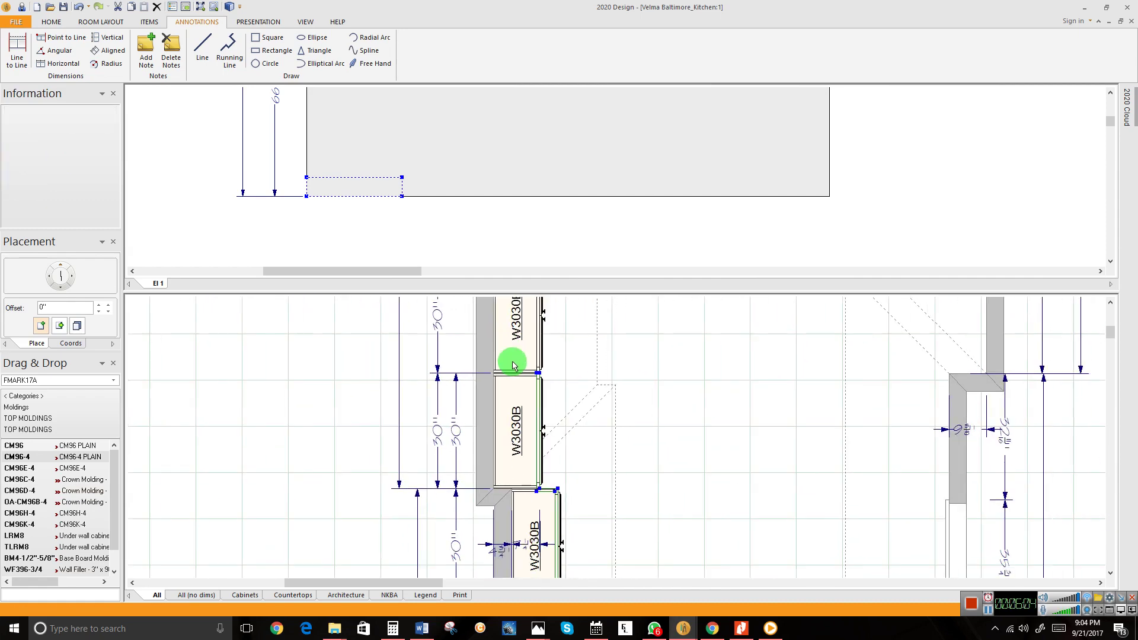
middle_drag(510, 361, 536, 639)
scroll(544, 508, up, 3)
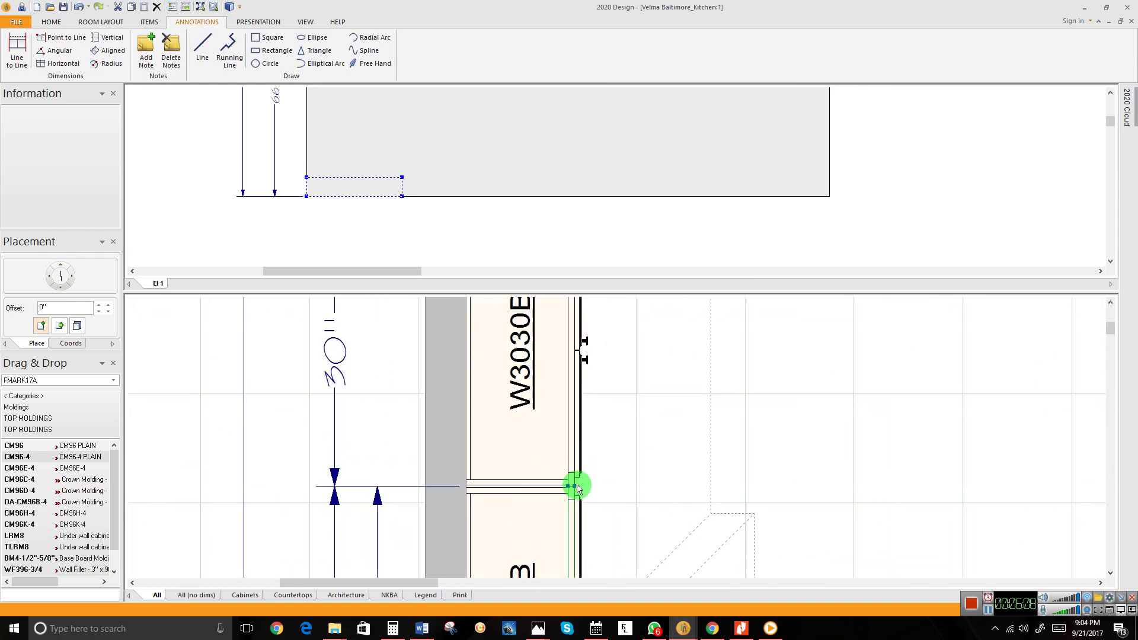
right_click(571, 505)
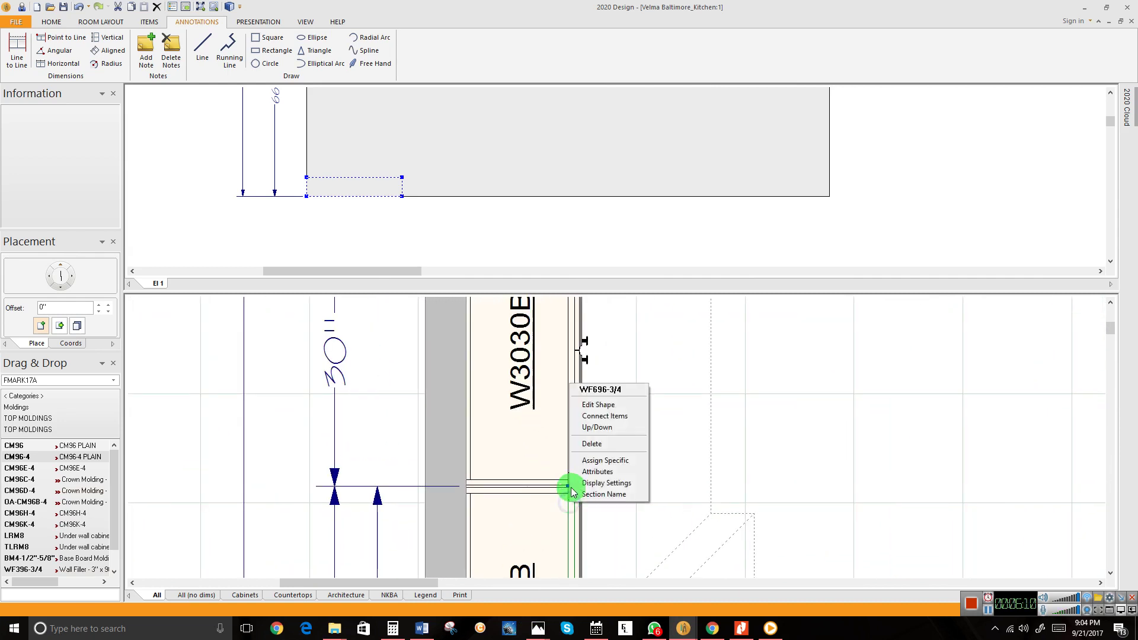
click(584, 399)
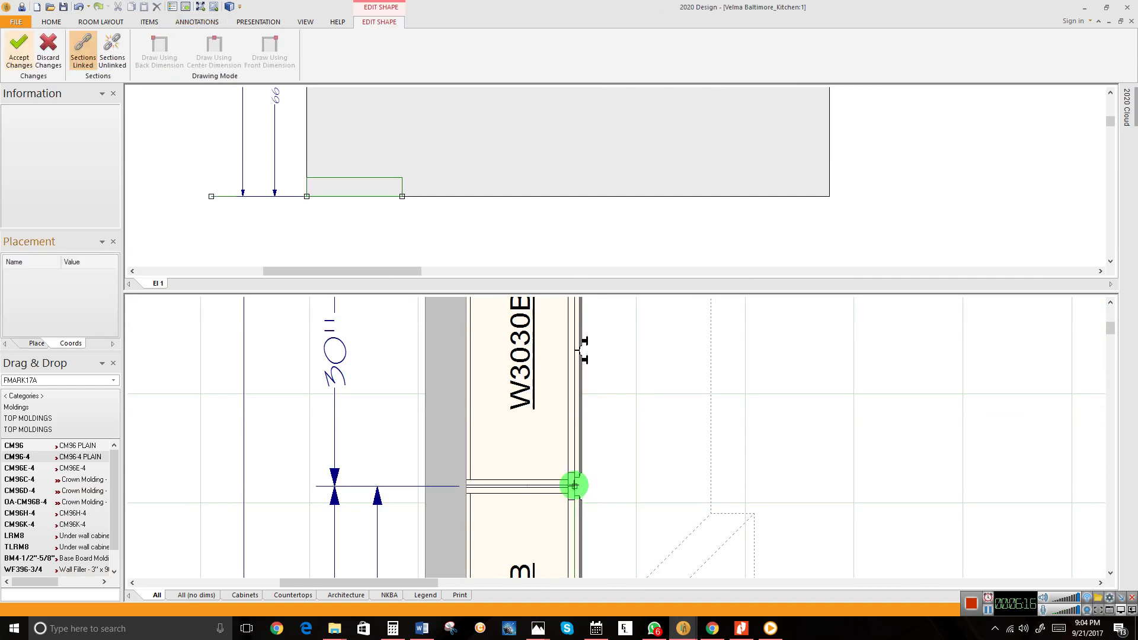
drag(574, 486, 562, 307)
scroll(564, 348, down, 2)
scroll(561, 307, up, 3)
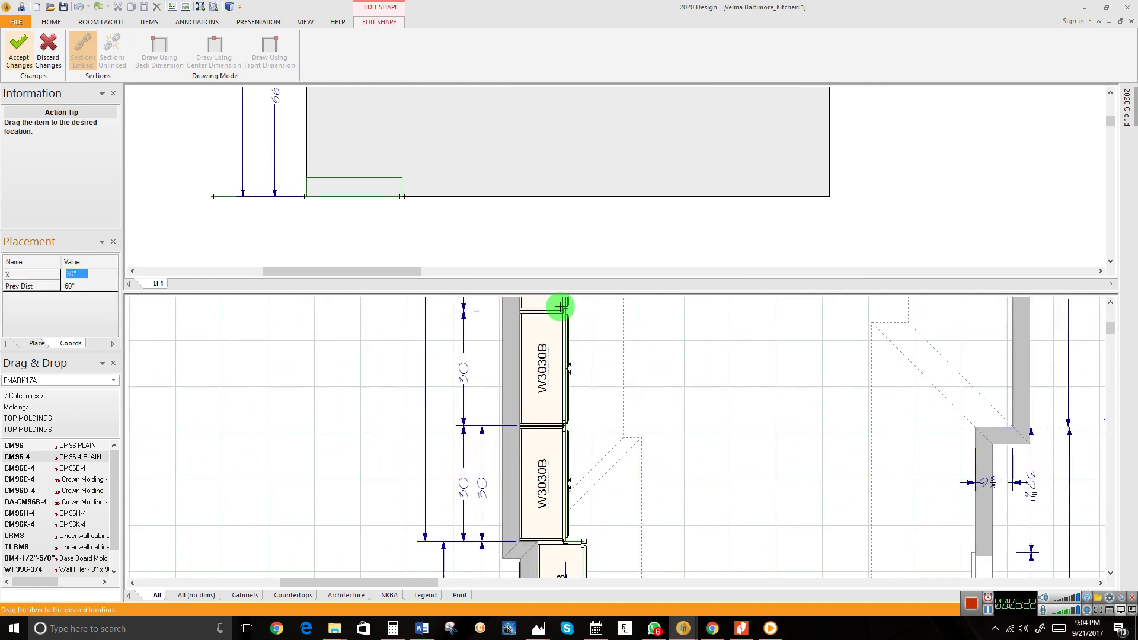
drag(561, 307, 561, 308)
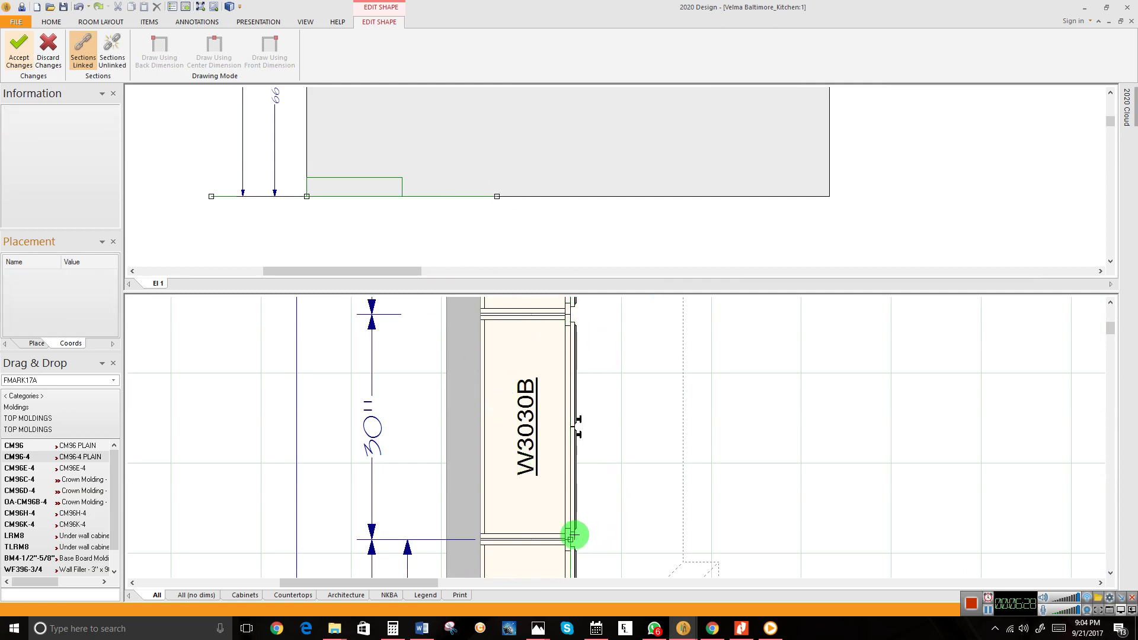
drag(570, 538, 569, 324)
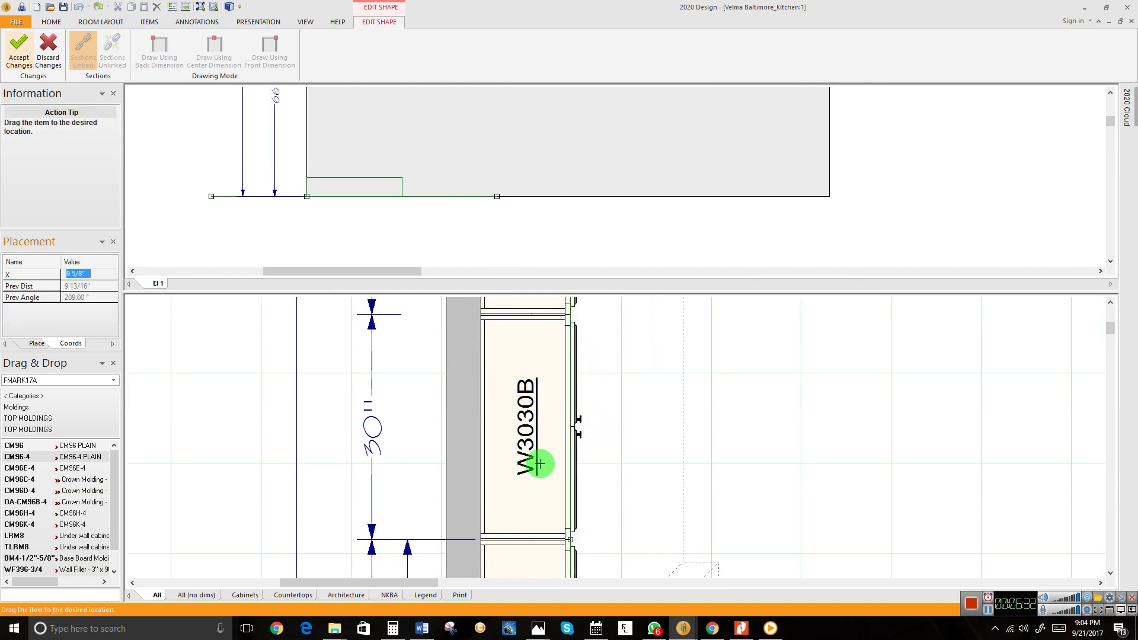
scroll(557, 380, down, 3)
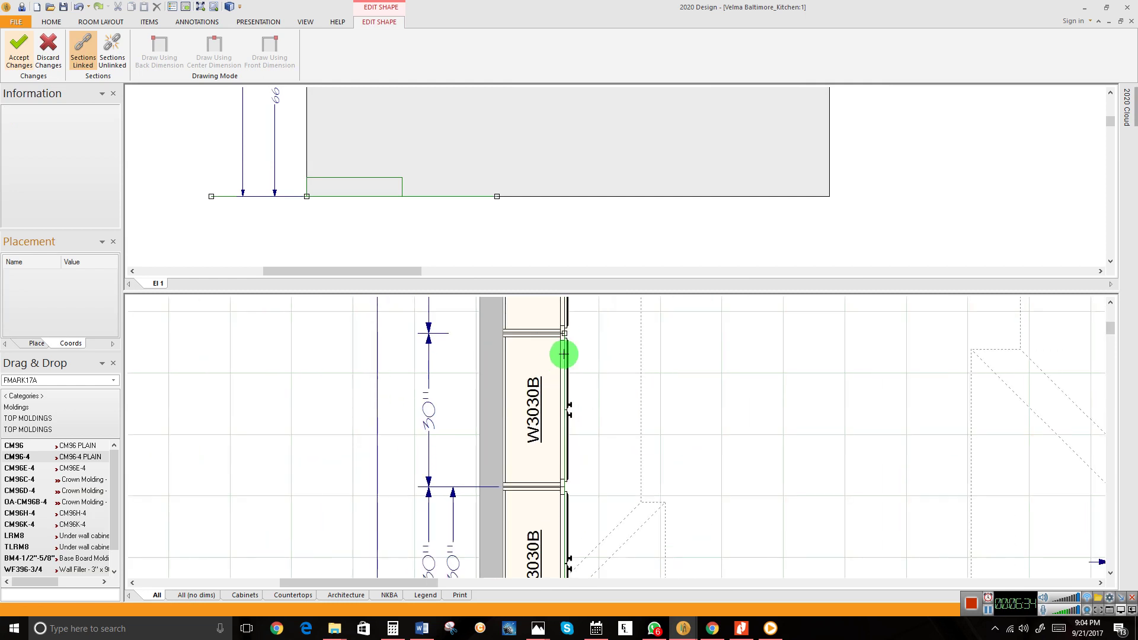
scroll(573, 326, up, 4)
scroll(553, 327, up, 1)
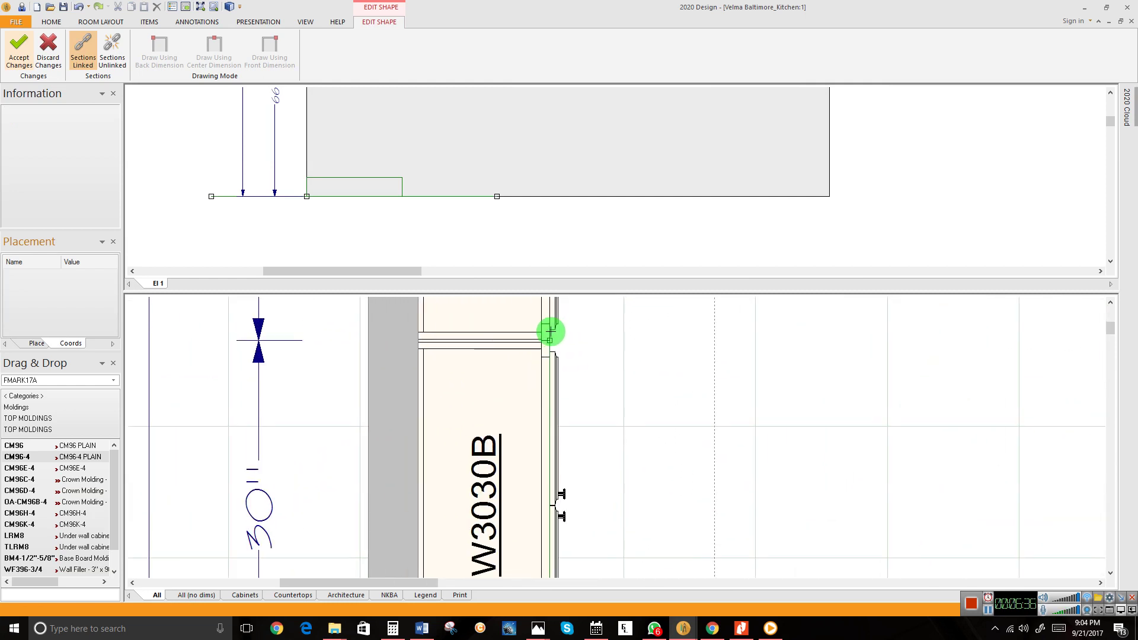
click(19, 56)
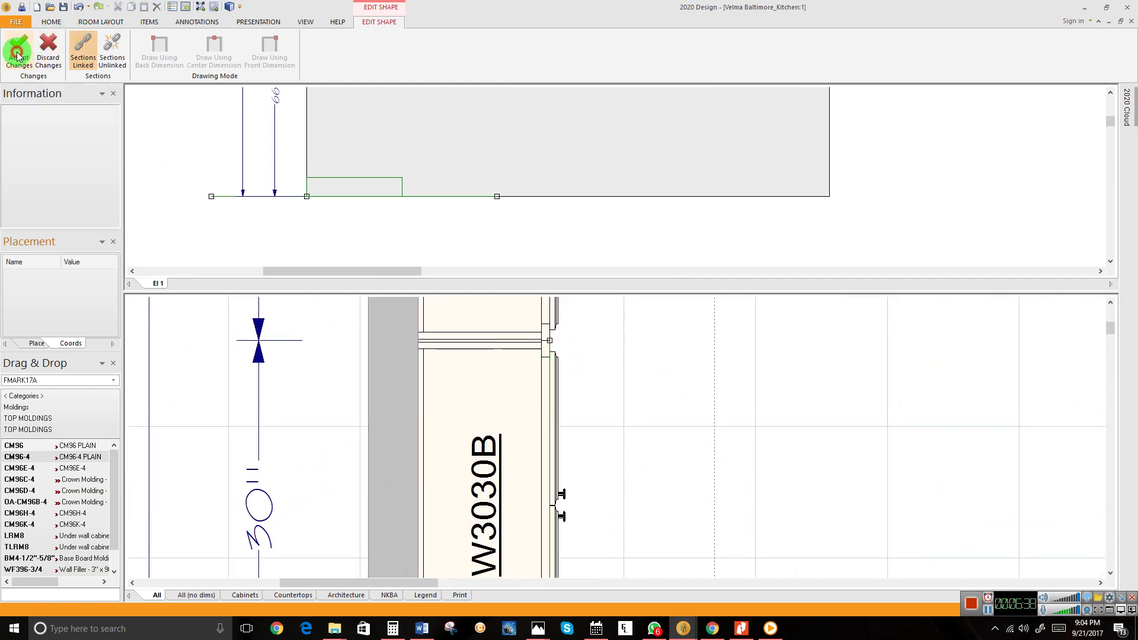
Enlarge the floor plan view and examine the molding's extended end along the W3030B cabinets.
scroll(578, 433, down, 2)
scroll(578, 433, down, 4)
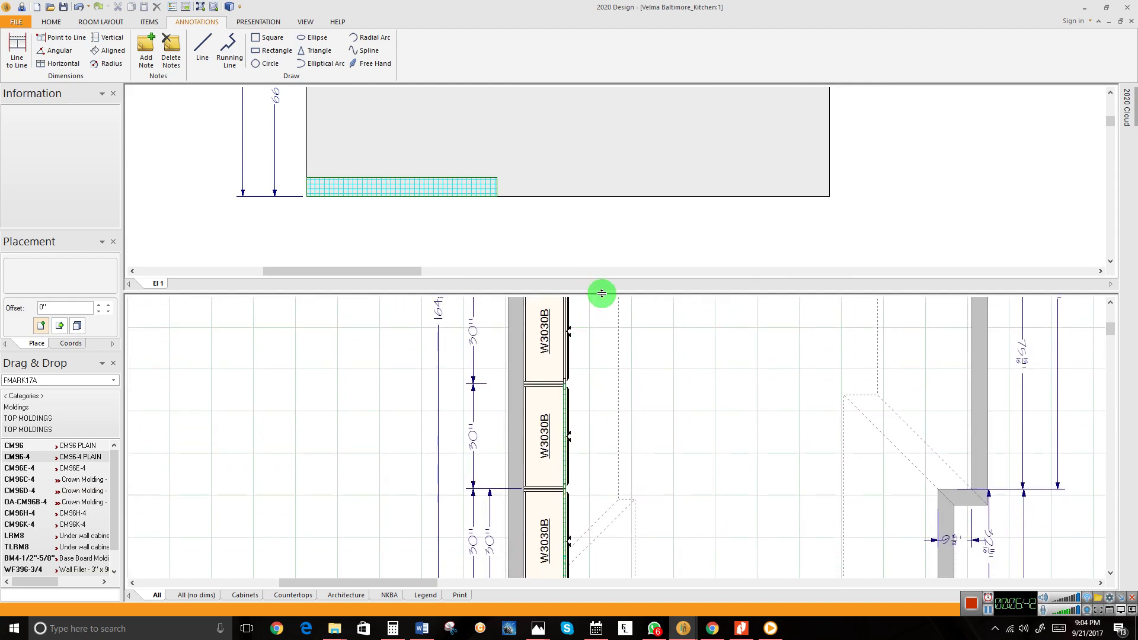
drag(602, 292, 638, 223)
middle_drag(549, 380, 576, 410)
scroll(655, 368, down, 2)
scroll(562, 392, up, 3)
scroll(563, 393, down, 4)
scroll(534, 411, up, 3)
scroll(535, 413, up, 2)
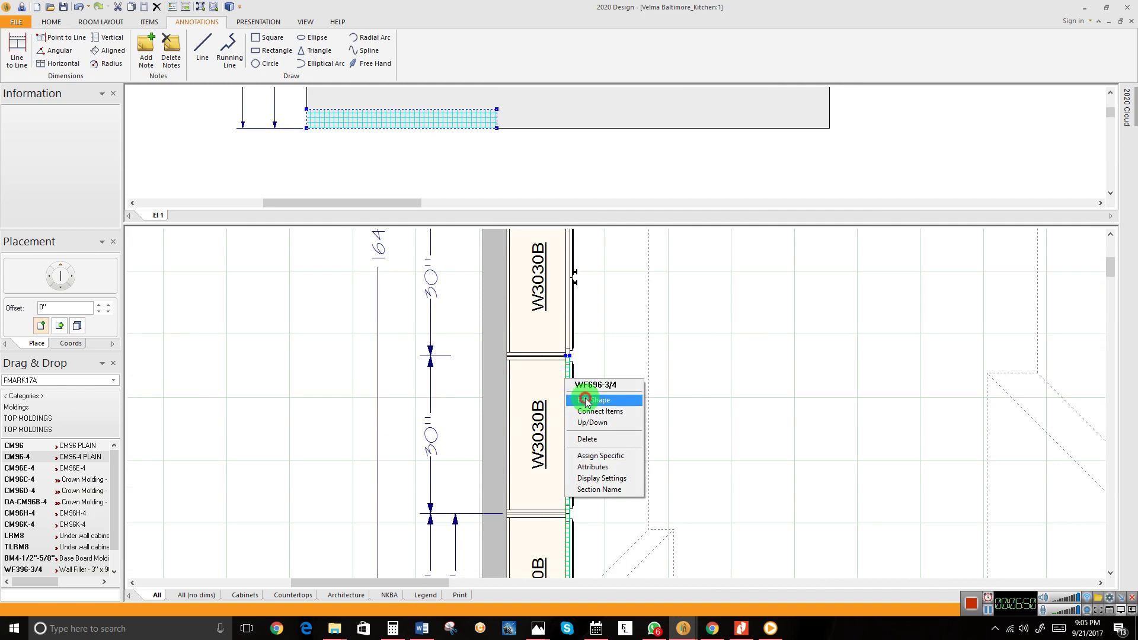
Move the molding's free end point back one cabinet to the joint before the fourth aligned W3030B cabinet, and accept the shape changes.
click(590, 401)
click(569, 356)
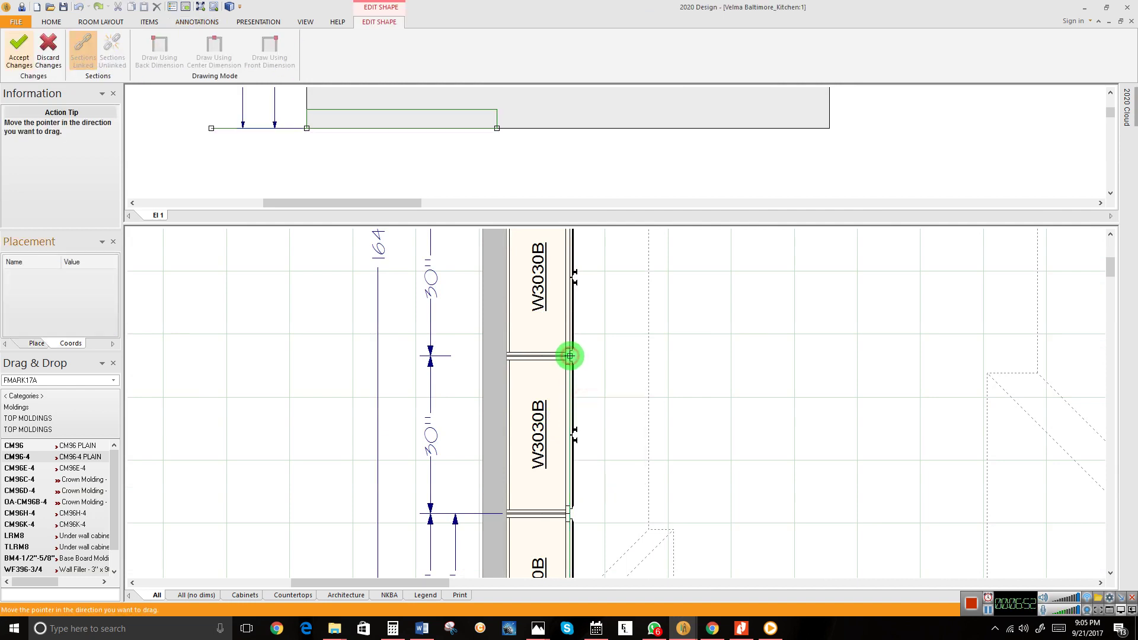
drag(569, 356, 576, 514)
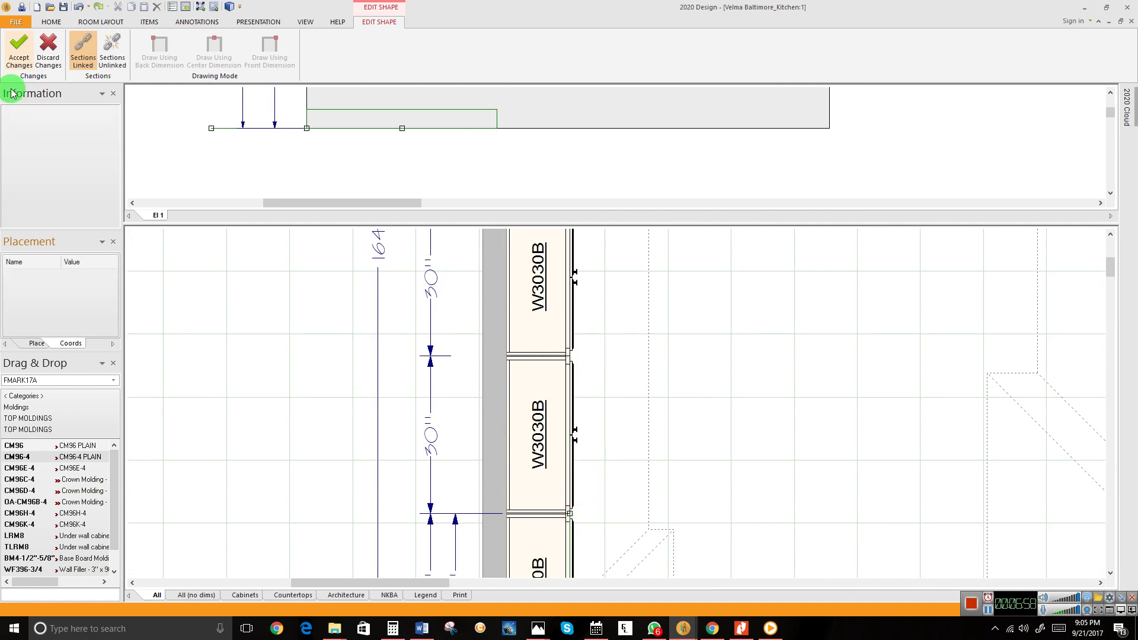
click(19, 47)
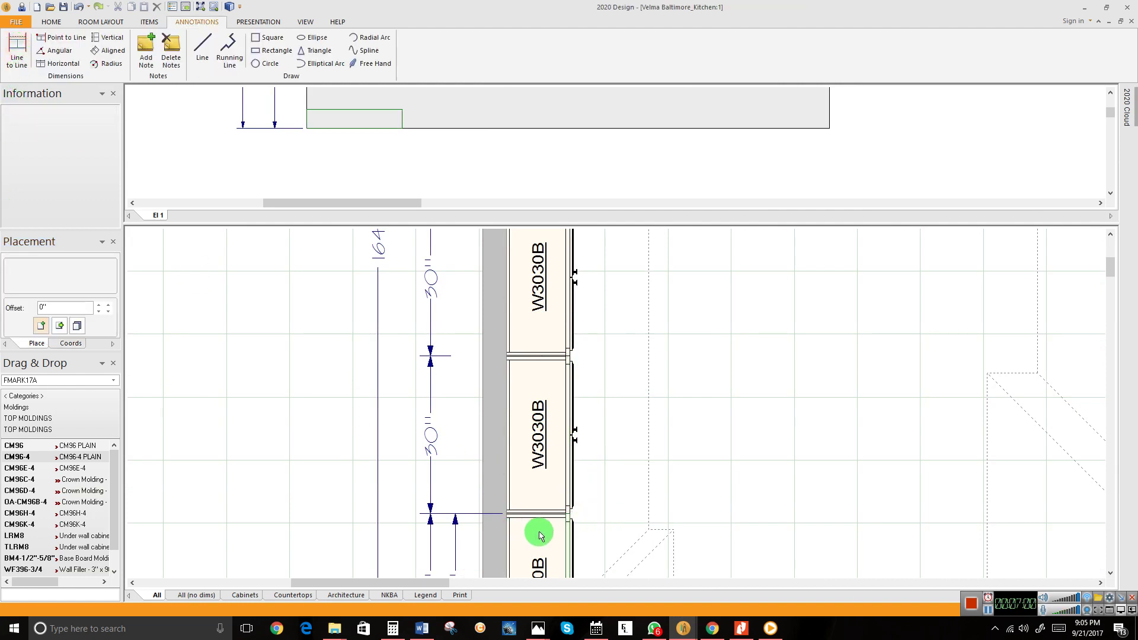
Draw a running line from the existing molding's end joint along the fronts of the three uncovered W3030B cabinets and back to the wall.
scroll(540, 535, down, 3)
scroll(463, 419, up, 5)
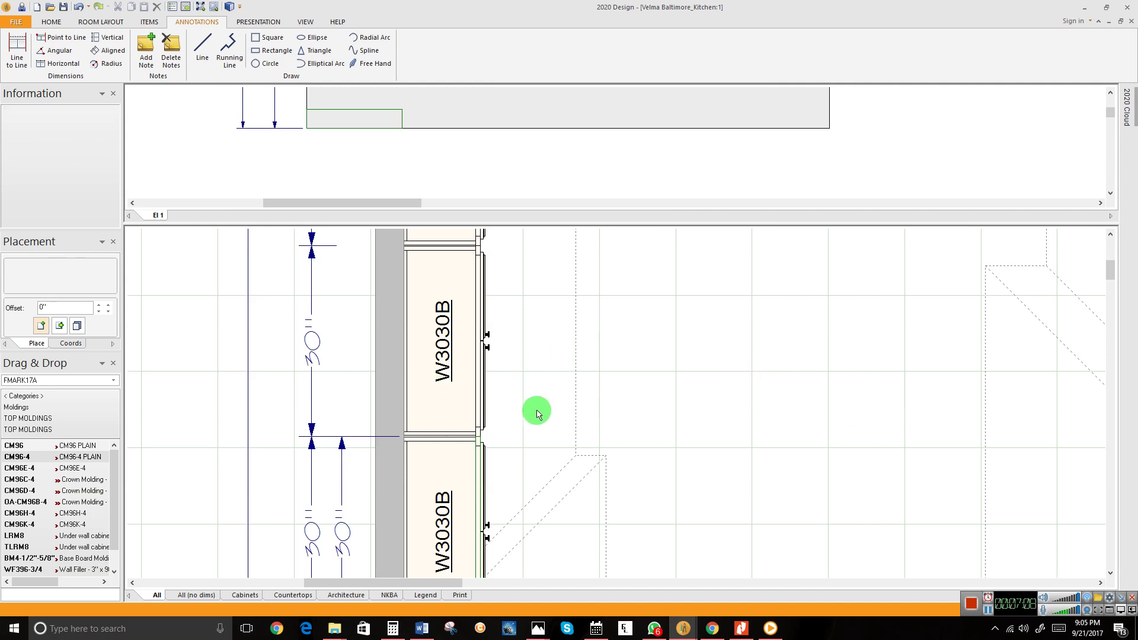
middle_drag(494, 474, 622, 432)
scroll(622, 433, up, 2)
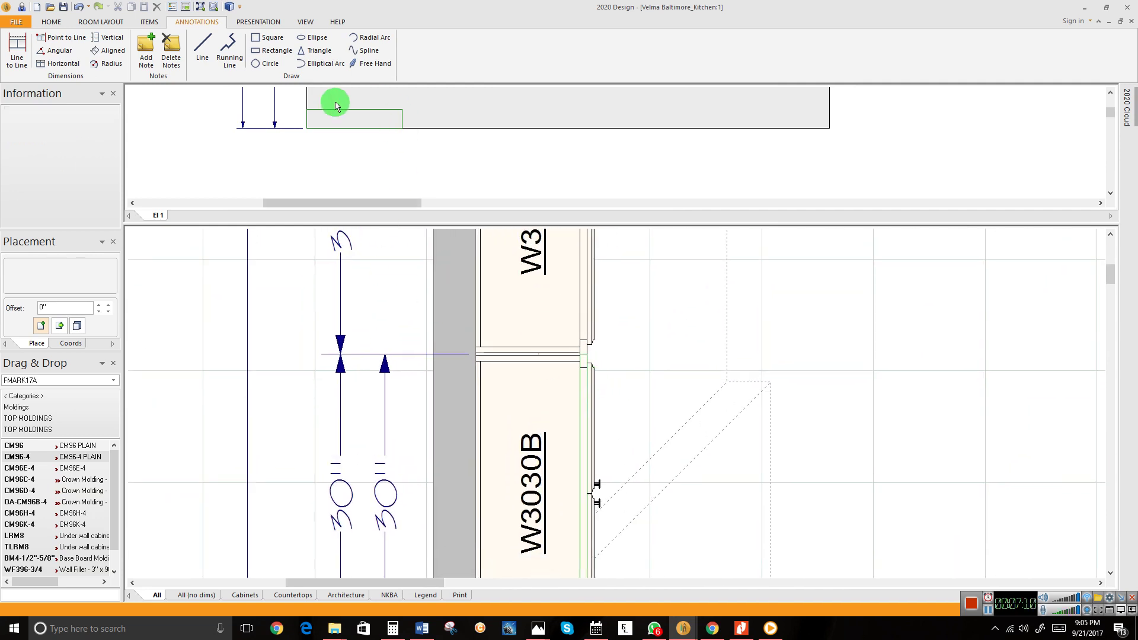
click(242, 51)
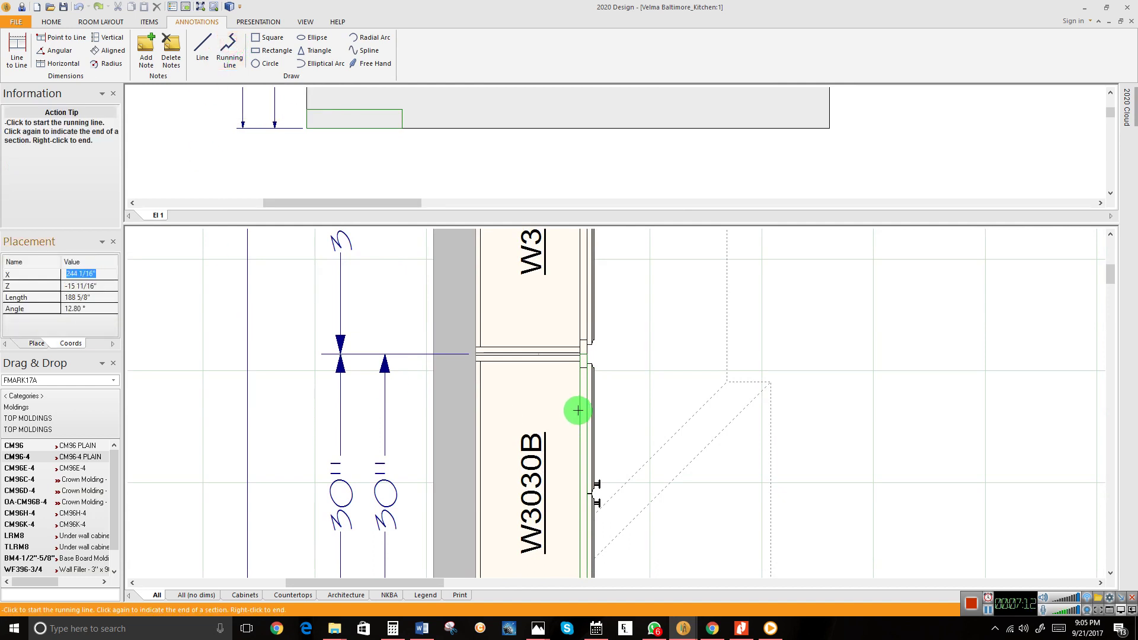
scroll(585, 360, up, 1)
scroll(585, 360, up, 1)
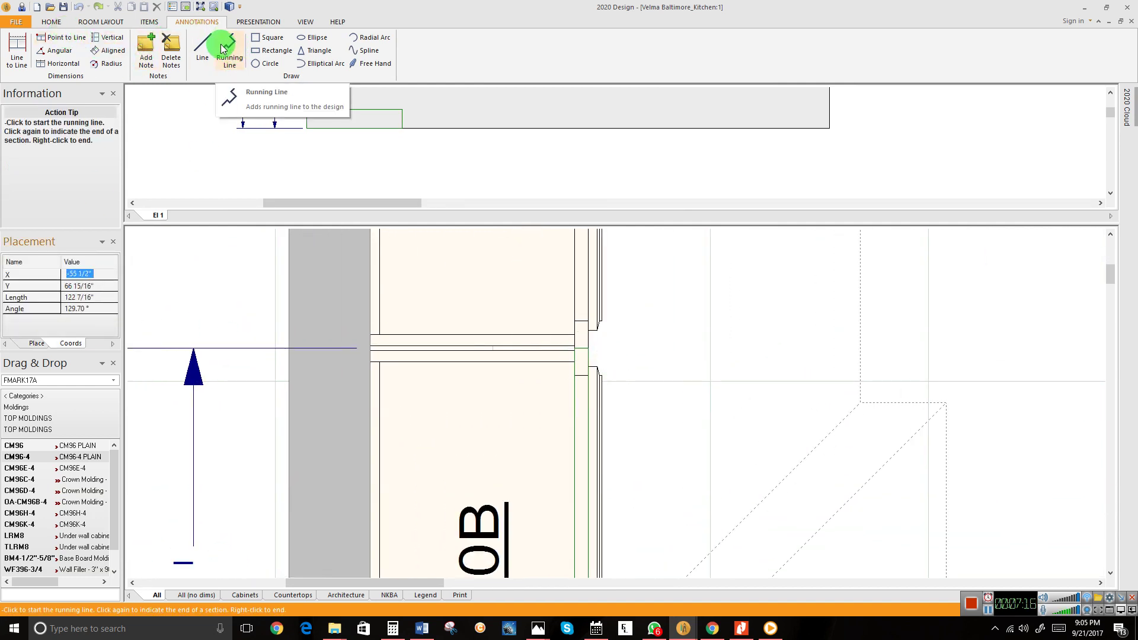
click(587, 346)
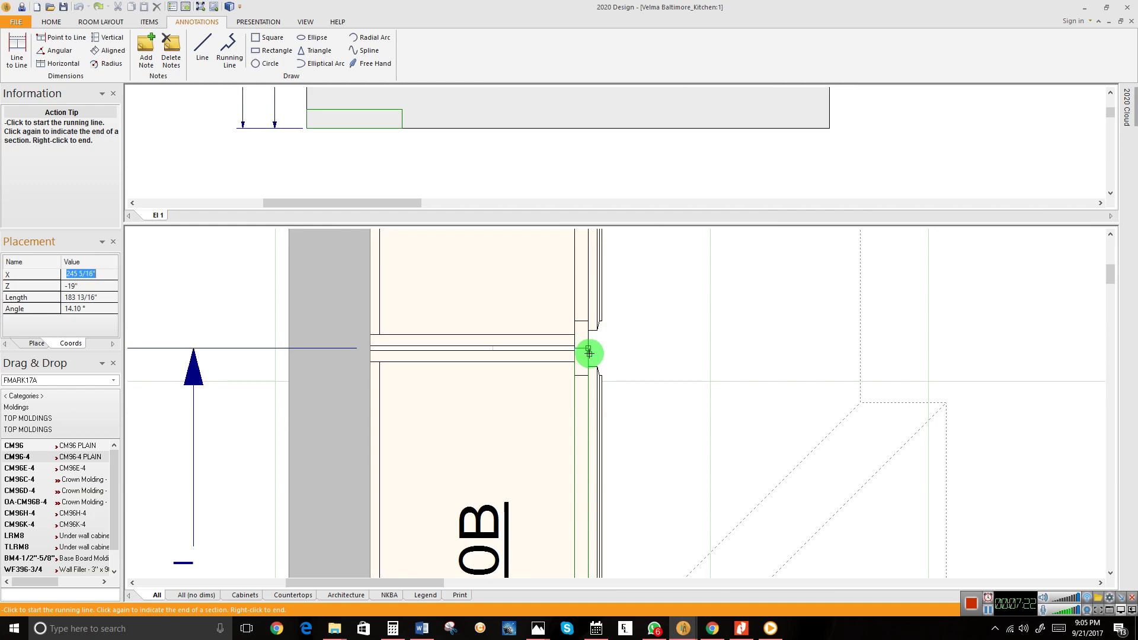
scroll(587, 284, up, 3)
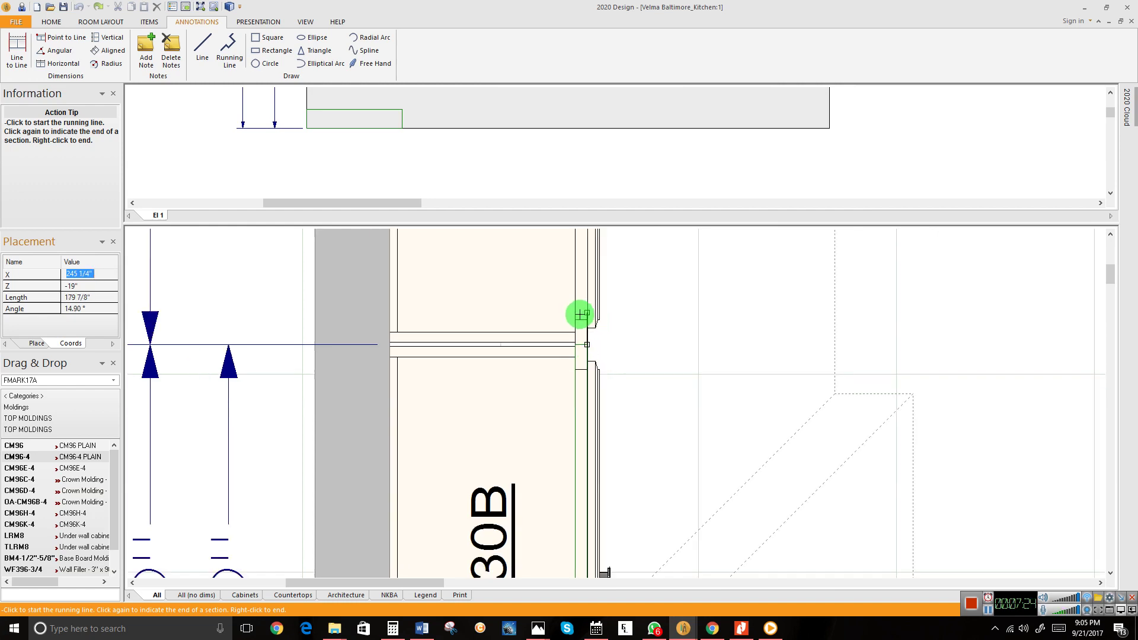
scroll(632, 323, down, 1)
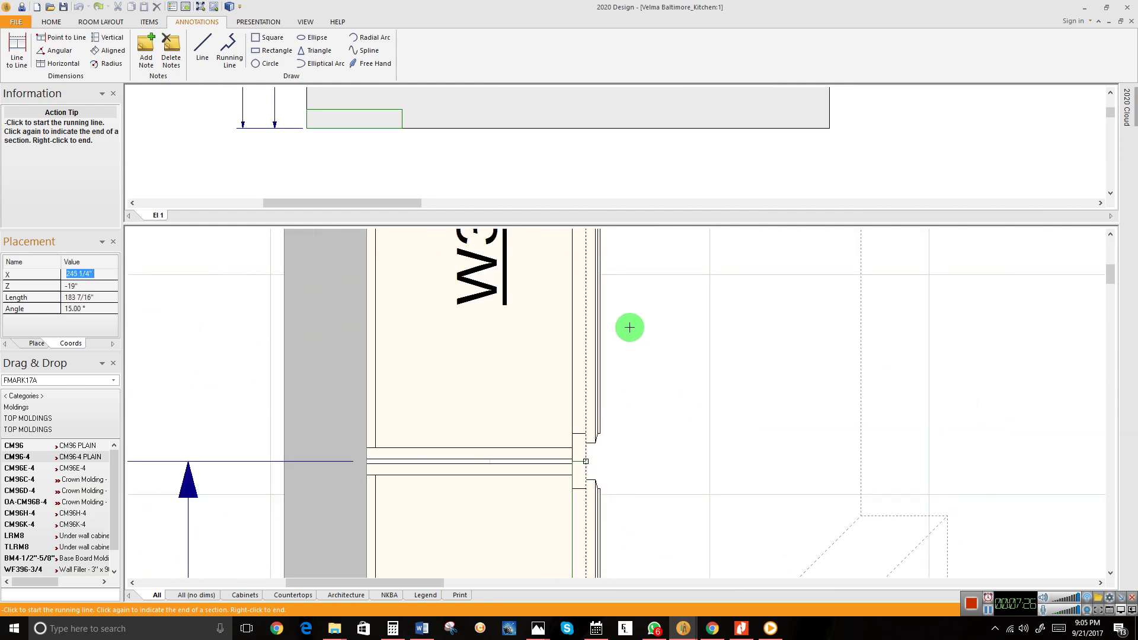
scroll(589, 272, down, 2)
scroll(681, 287, down, 2)
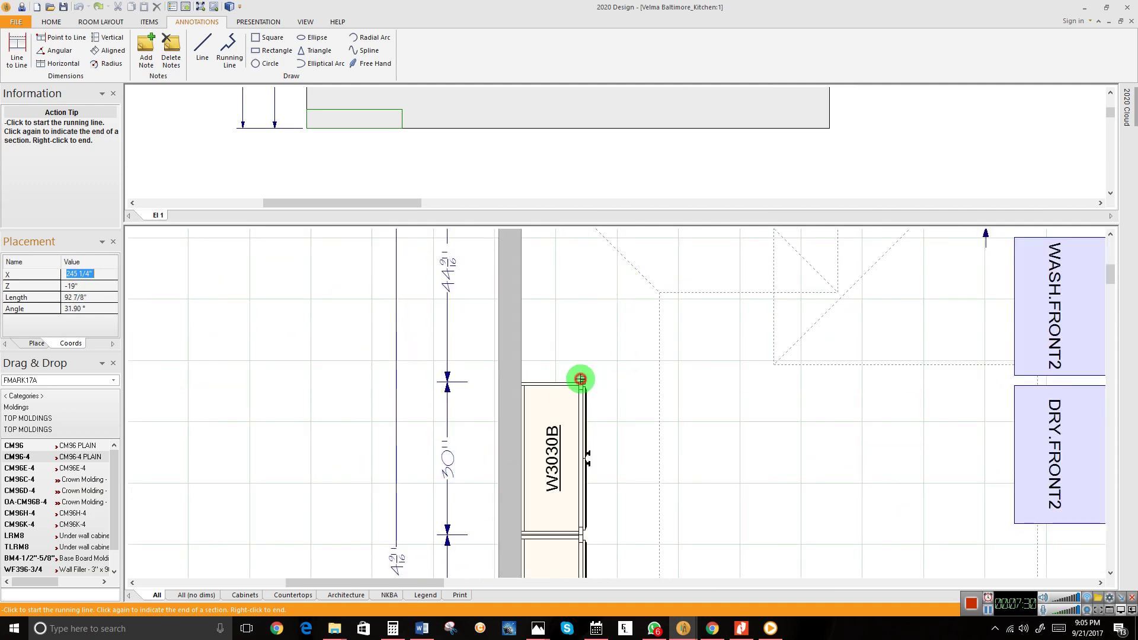
right_click(519, 377)
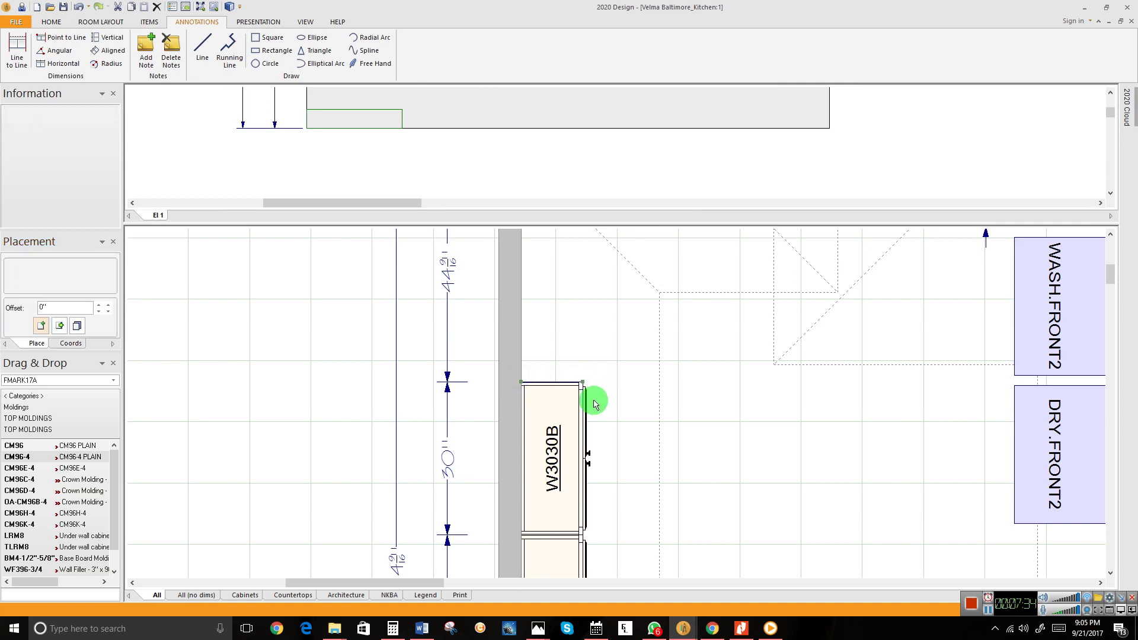
Make the running line 3D as WF696-3/4 wall filler from the FMARK17A top moldings.
scroll(607, 405, down, 1)
right_click(550, 346)
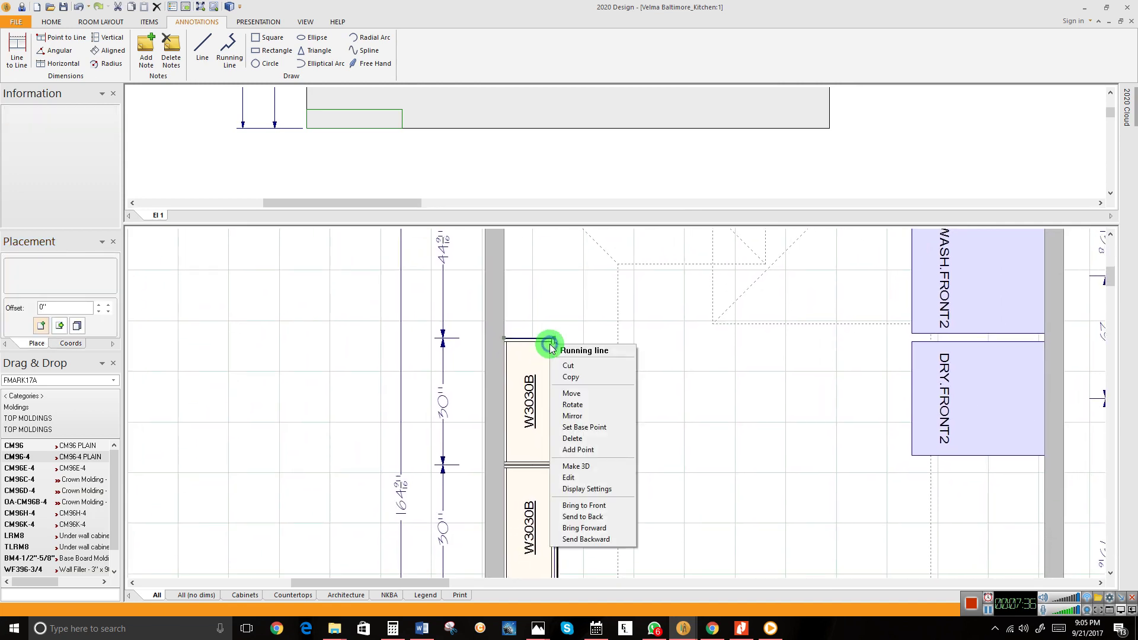
click(580, 468)
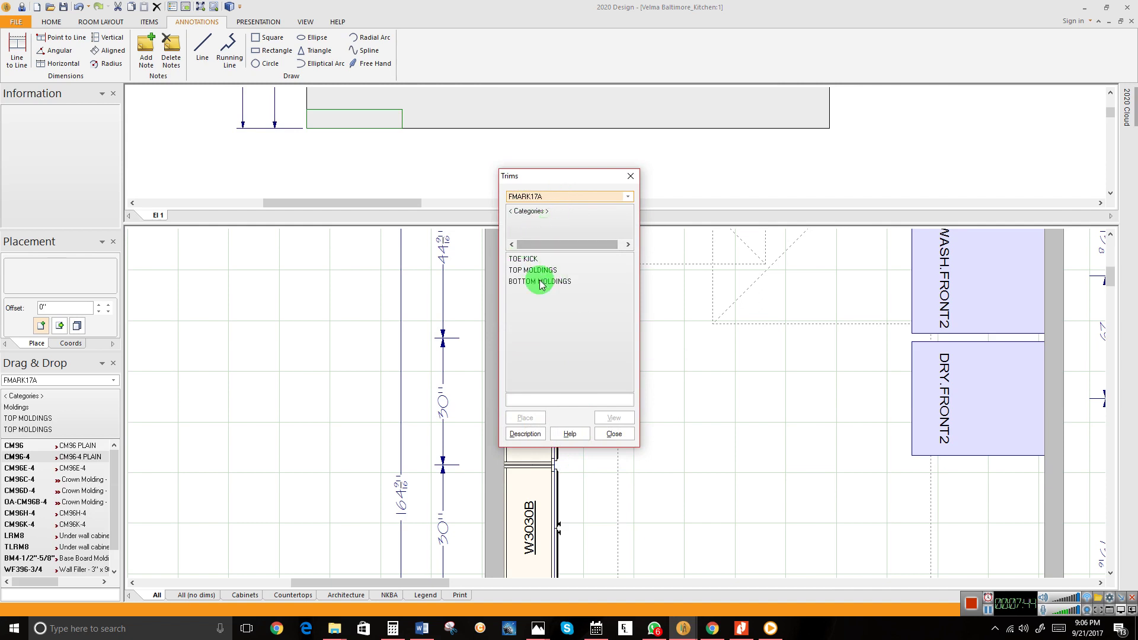
double_click(522, 272)
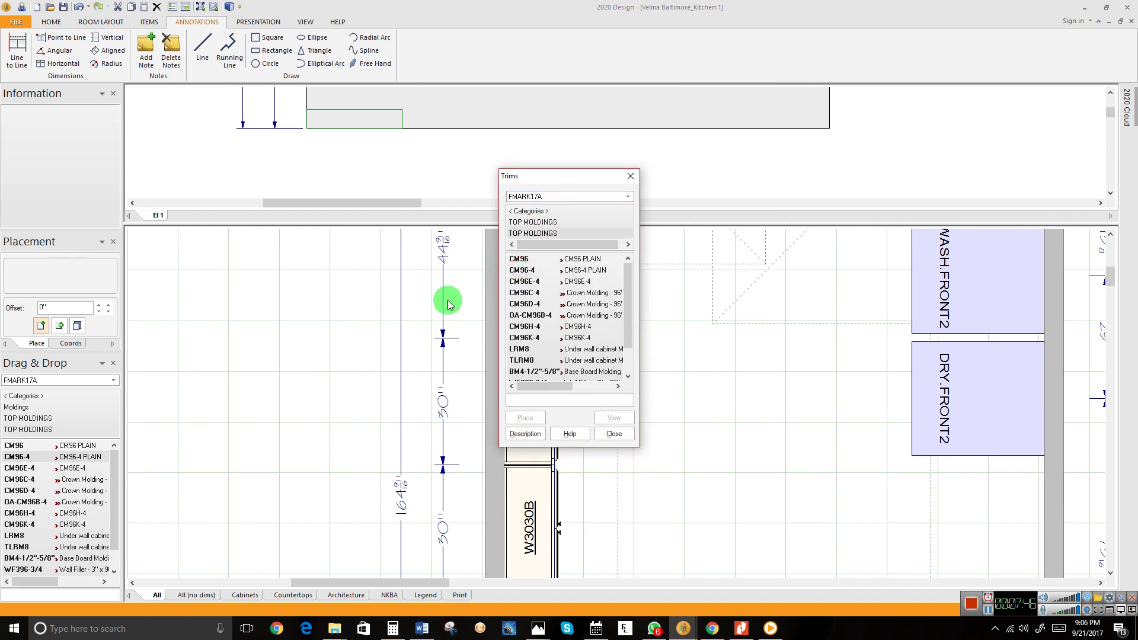
scroll(562, 319, down, 1)
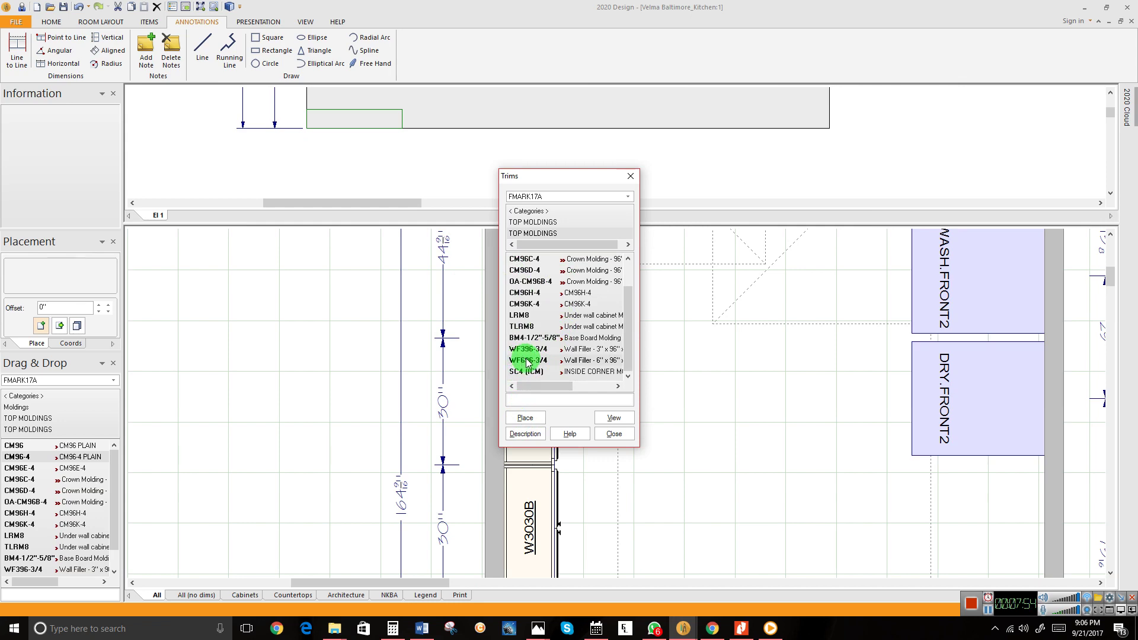
double_click(528, 363)
Examine the new molding along the W3030B cabinets, from its joint with the first piece to the wall return.
scroll(562, 369, down, 2)
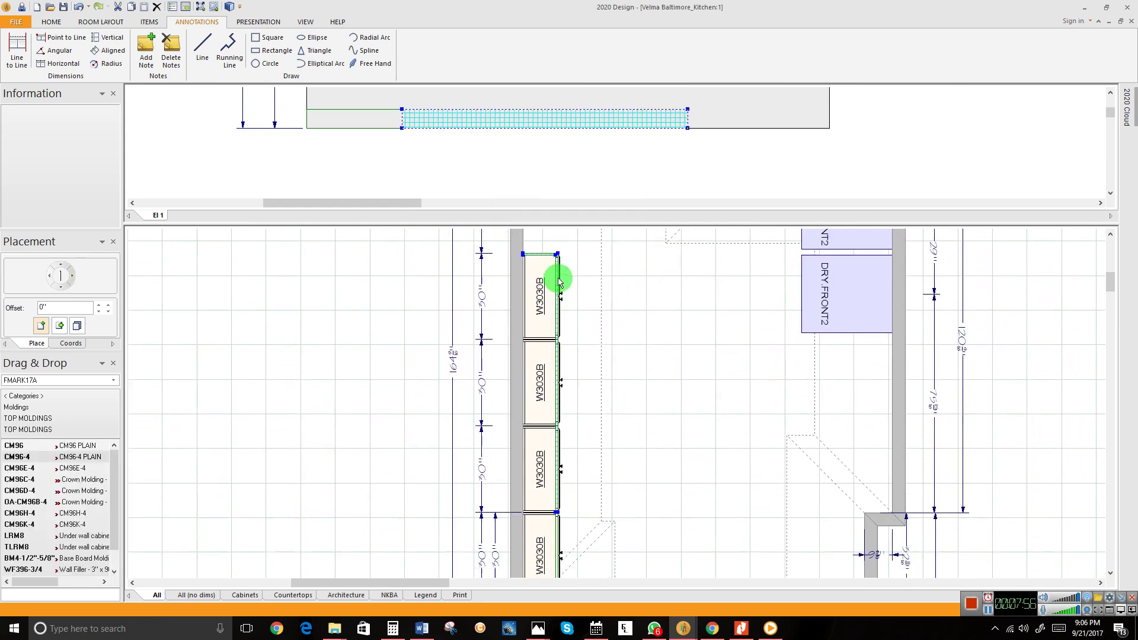
scroll(558, 388, down, 3)
middle_drag(559, 417, 552, 356)
scroll(565, 405, up, 4)
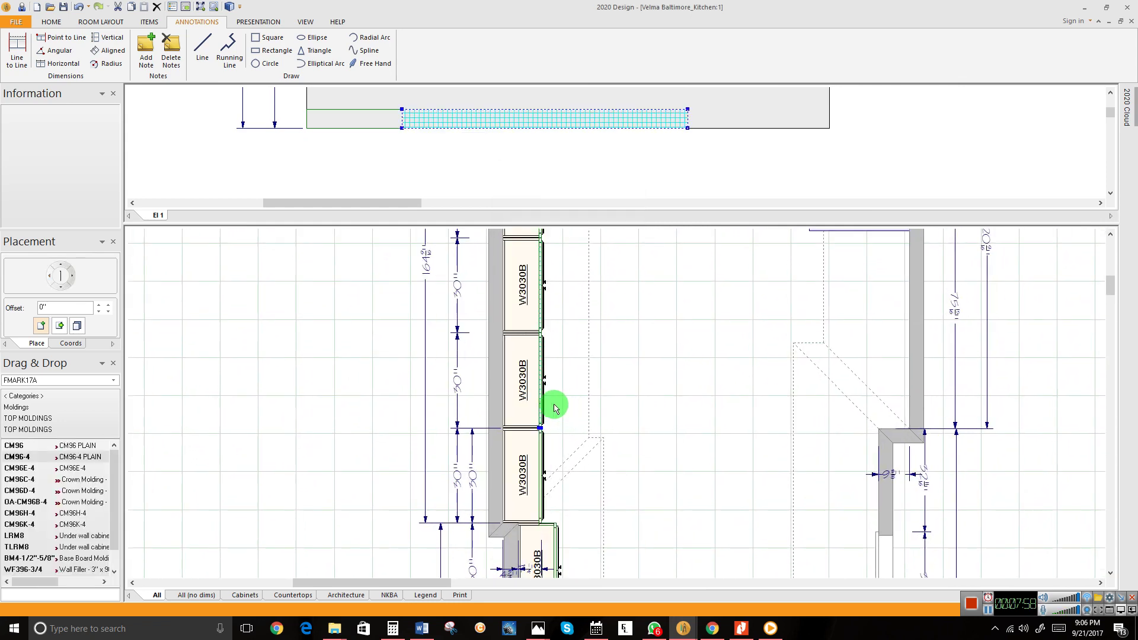
scroll(555, 403, down, 3)
scroll(570, 326, up, 3)
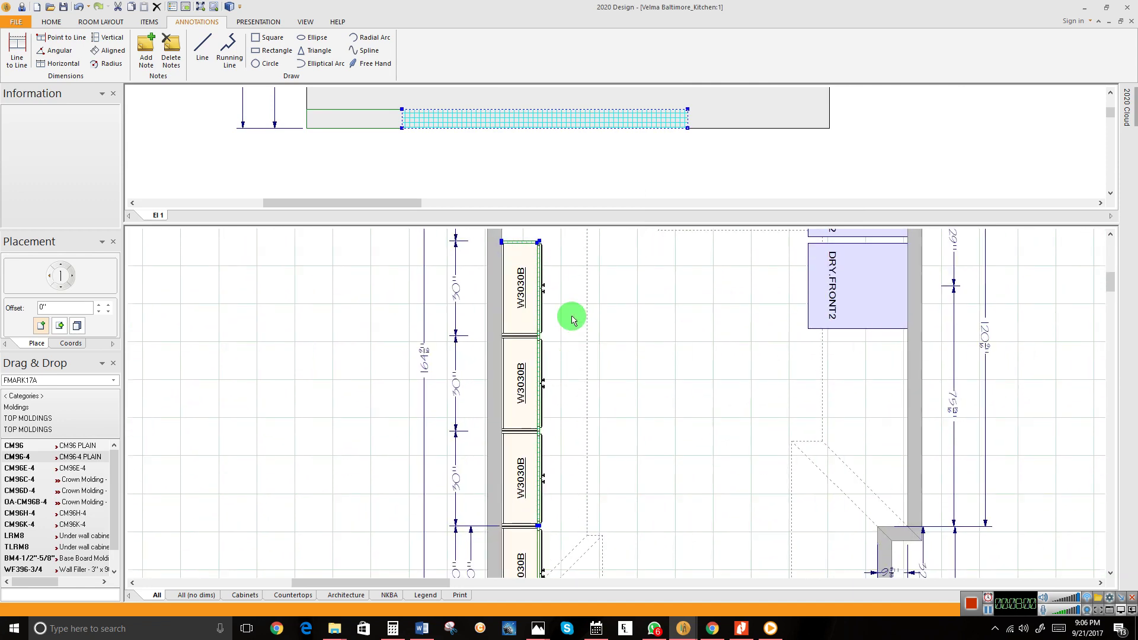
middle_drag(552, 279, 549, 358)
scroll(530, 321, up, 3)
Edit the new molding's shape and delete its end point on the wall to remove the short return section.
right_click(529, 322)
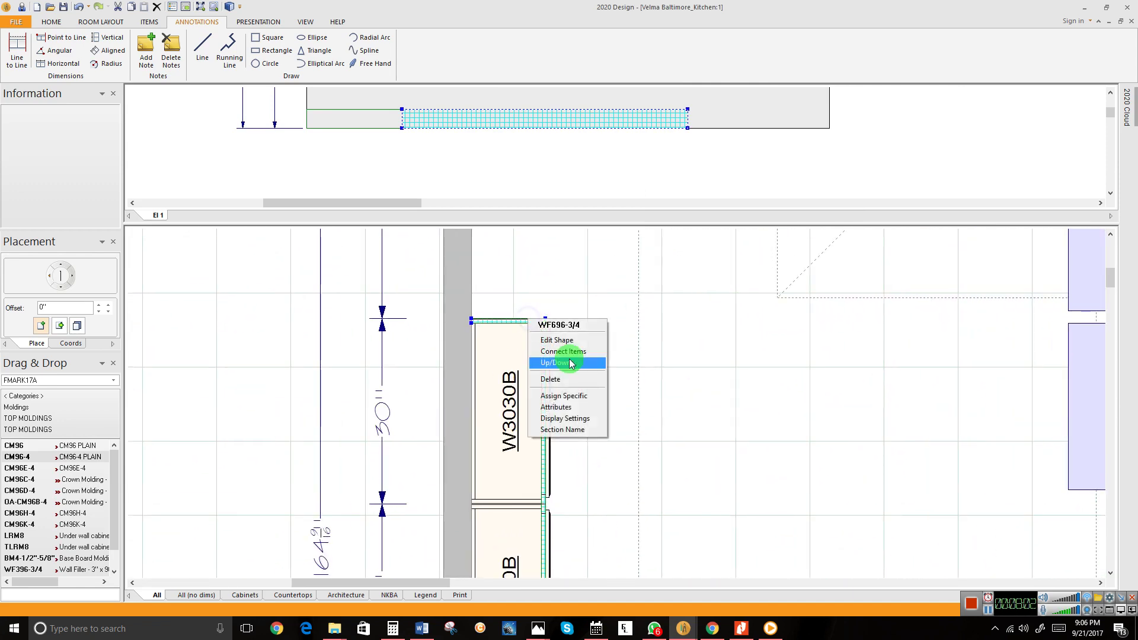
click(563, 339)
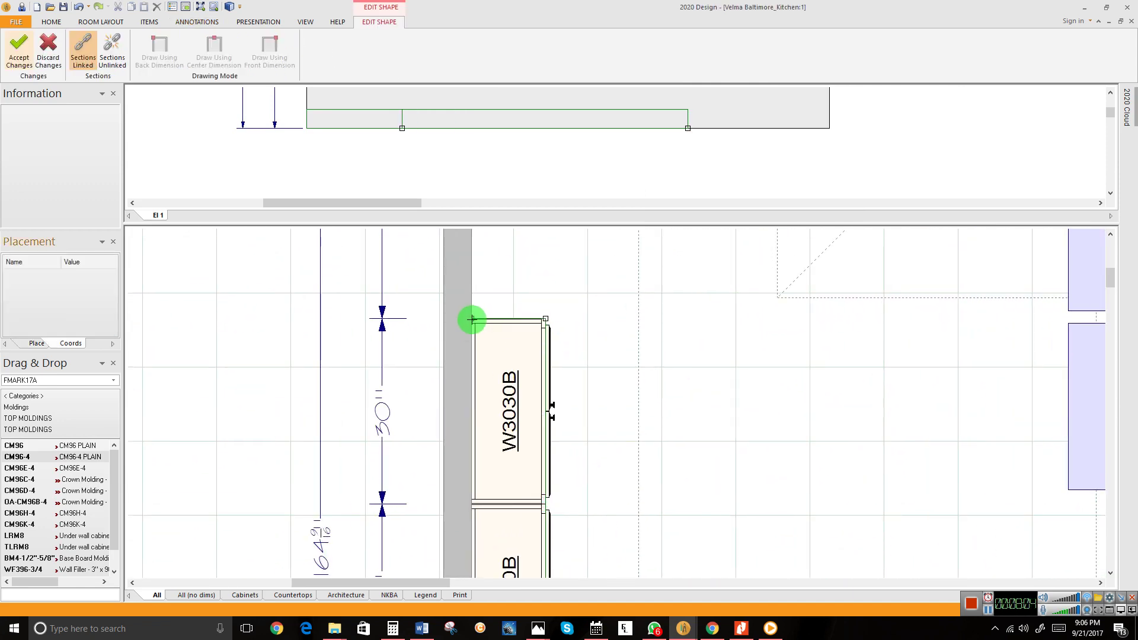
right_click(469, 318)
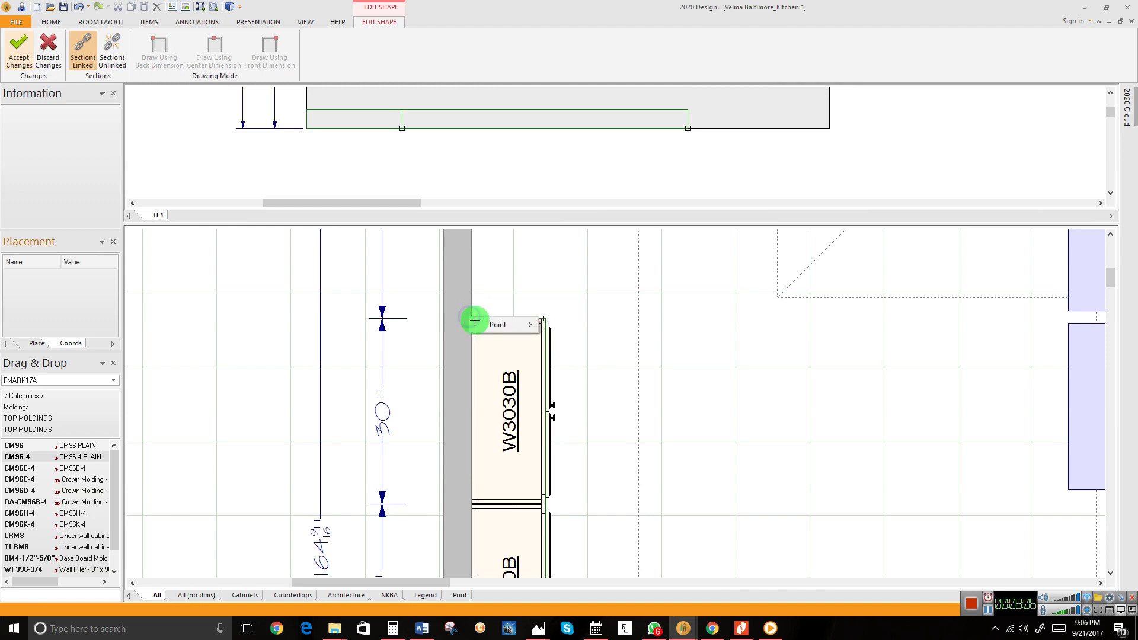
mouse_move(498, 324)
click(406, 444)
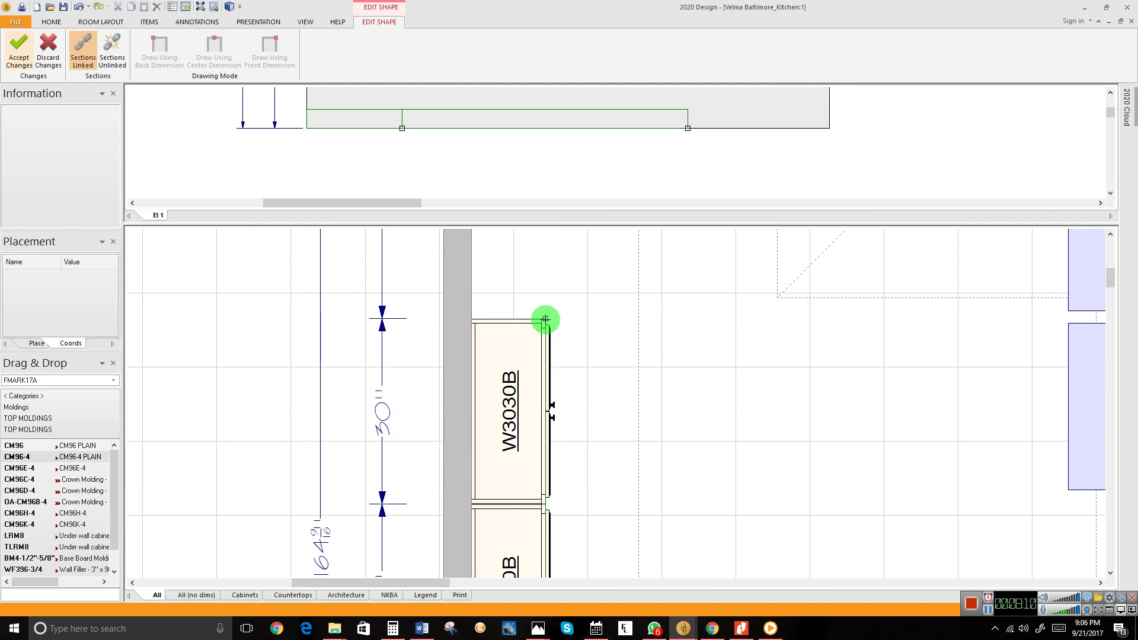
Shorten the WF696-3/4 molding by moving its far end point back to the joint between the last two W3030B cabinets, and accept the change.
drag(545, 319, 553, 504)
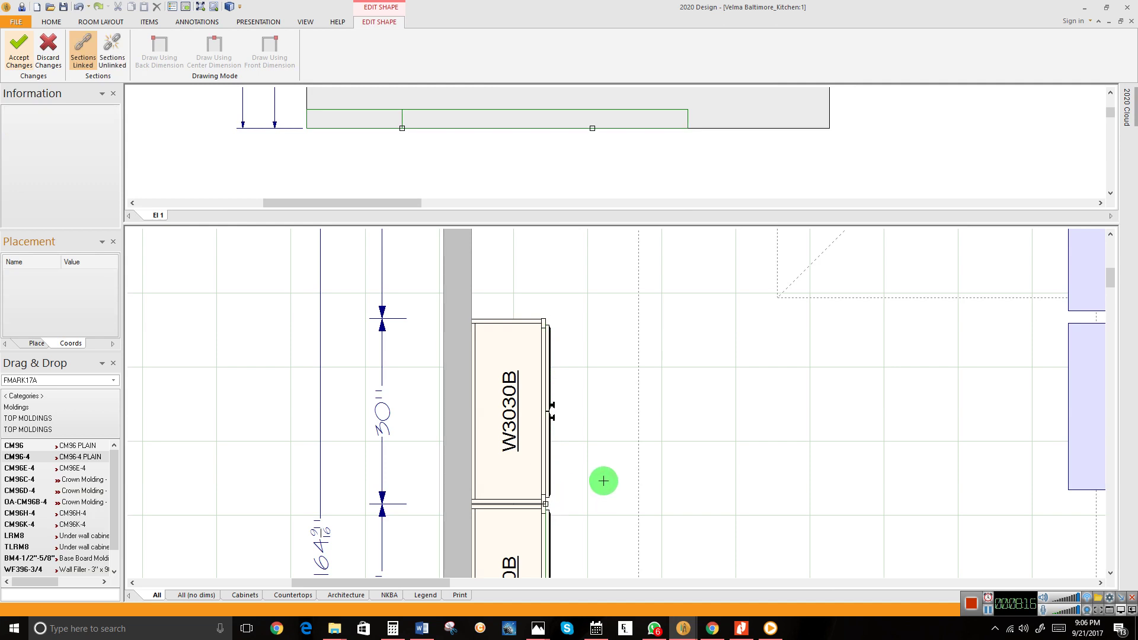
click(21, 53)
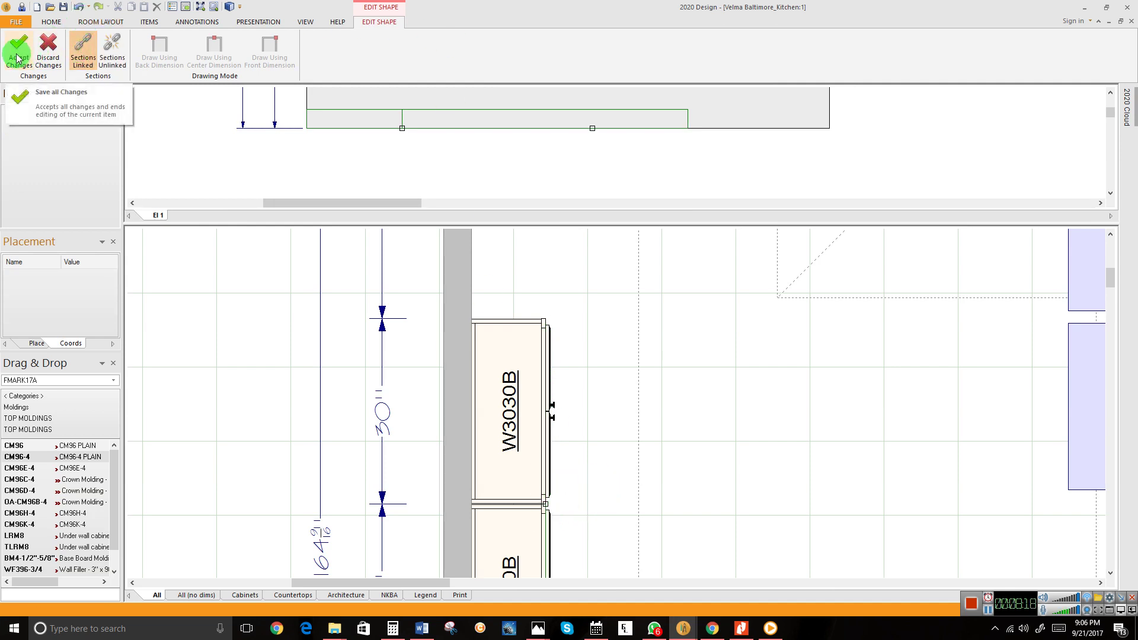
scroll(593, 385, down, 2)
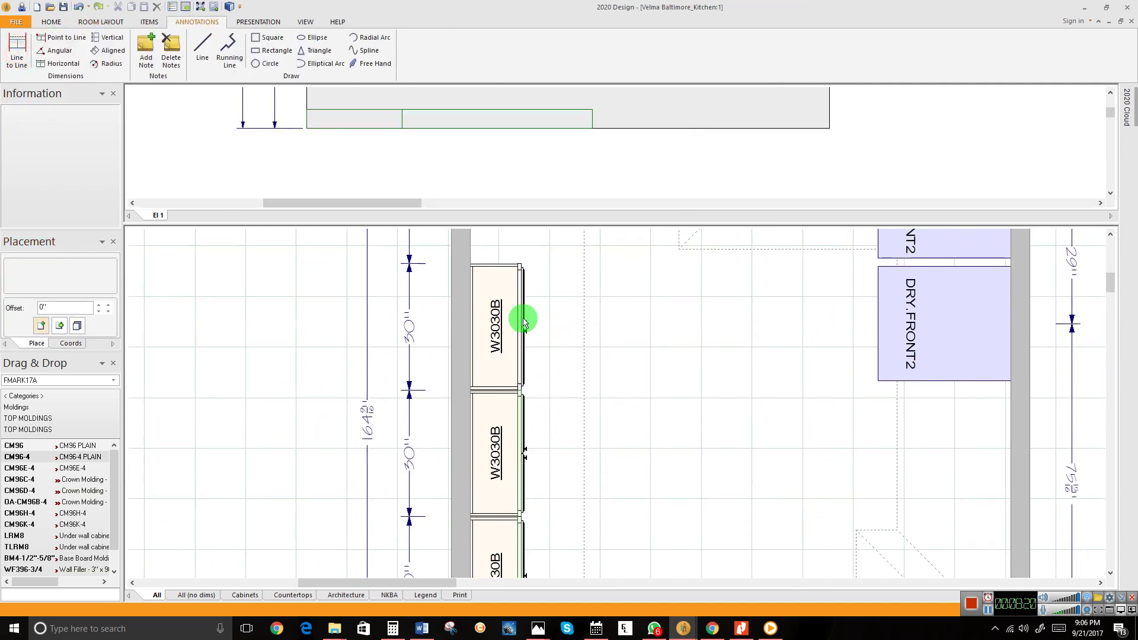
Draw a running line from the shortened molding's end along the front of the last W3030B cabinet and back to the wall.
scroll(546, 381, up, 3)
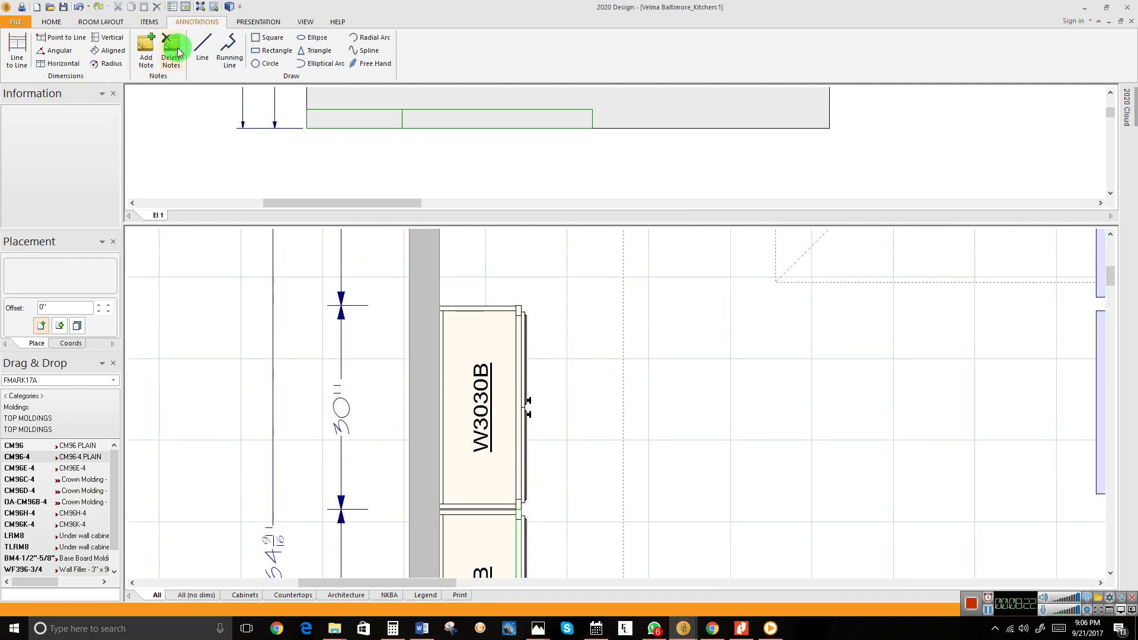
click(229, 51)
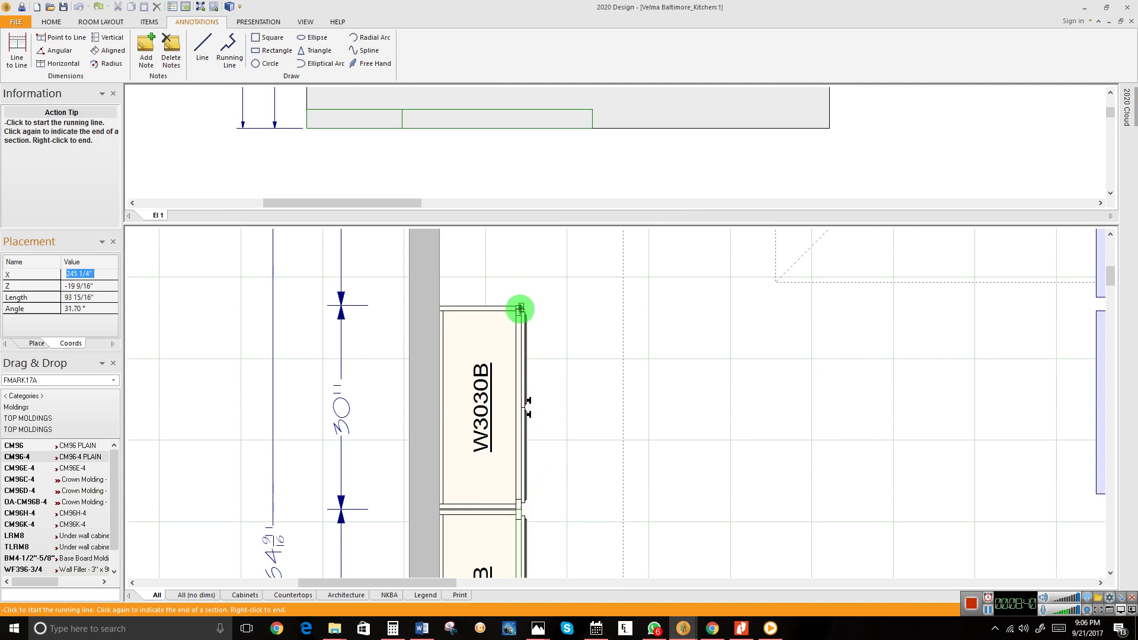
right_click(438, 308)
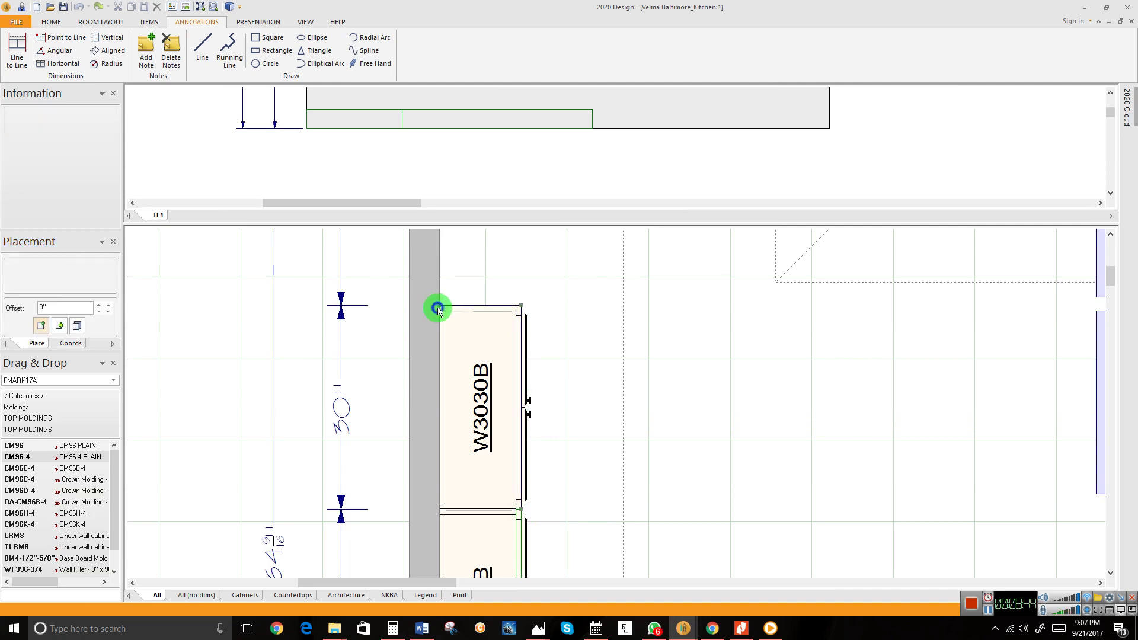
Make the running line 3D as WF696-3/4 wall filler from the FMARK17A top moldings.
right_click(523, 340)
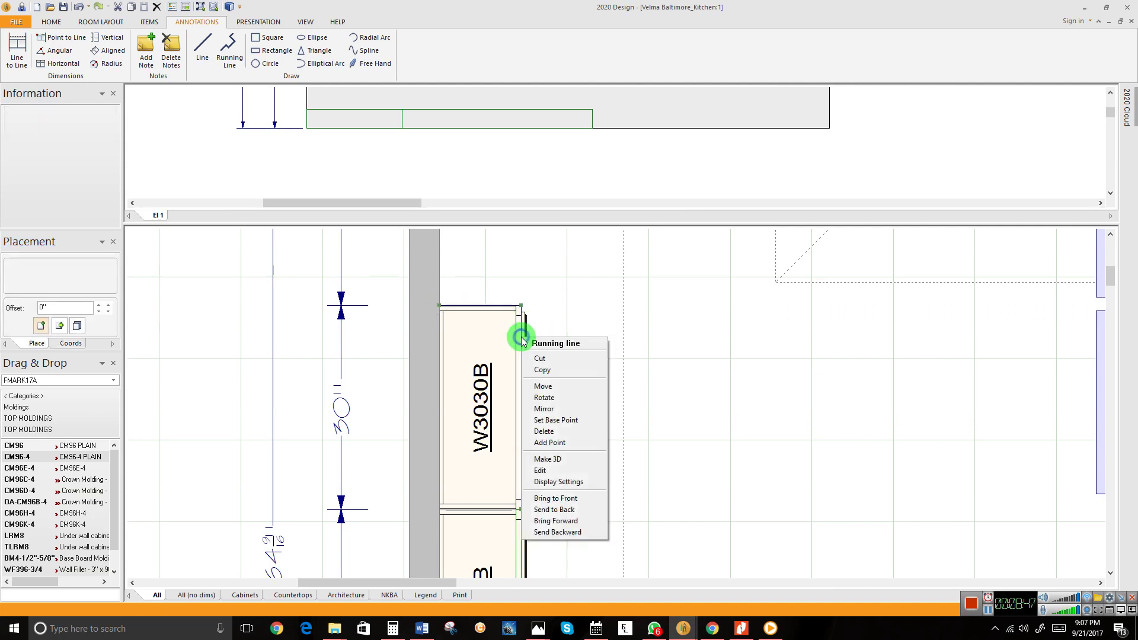
click(550, 459)
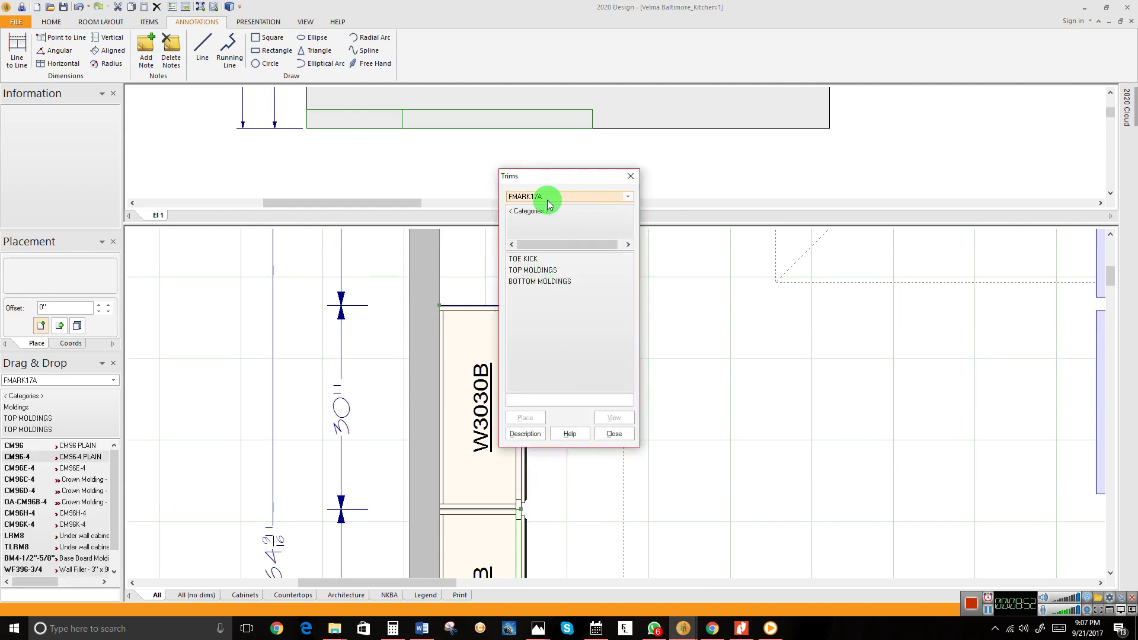
double_click(537, 271)
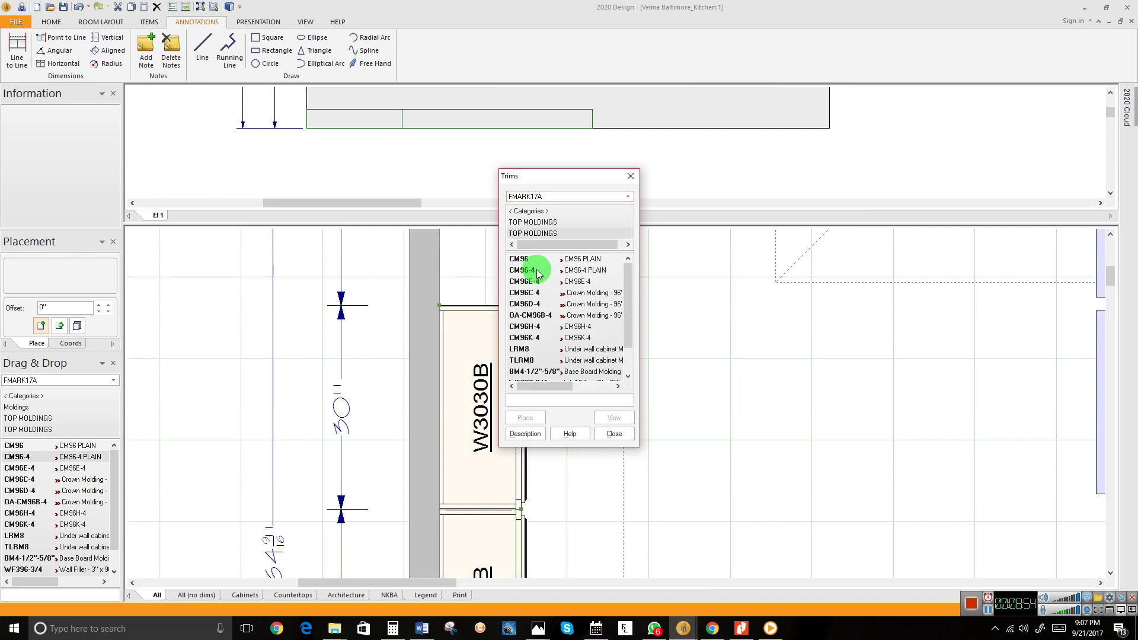
scroll(525, 344, down, 1)
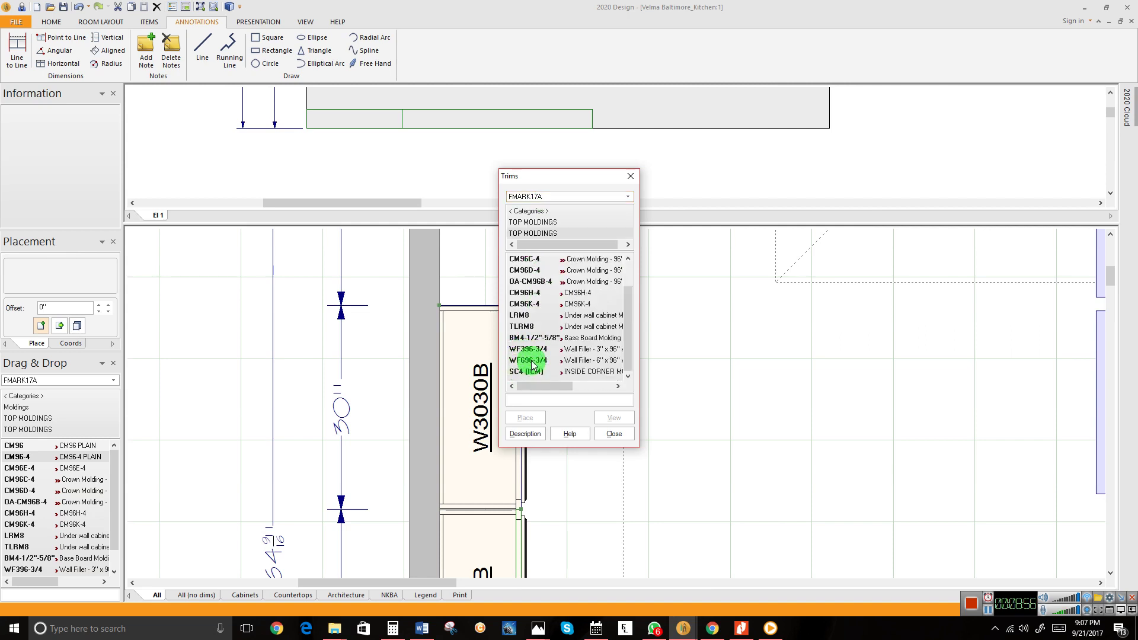
double_click(532, 364)
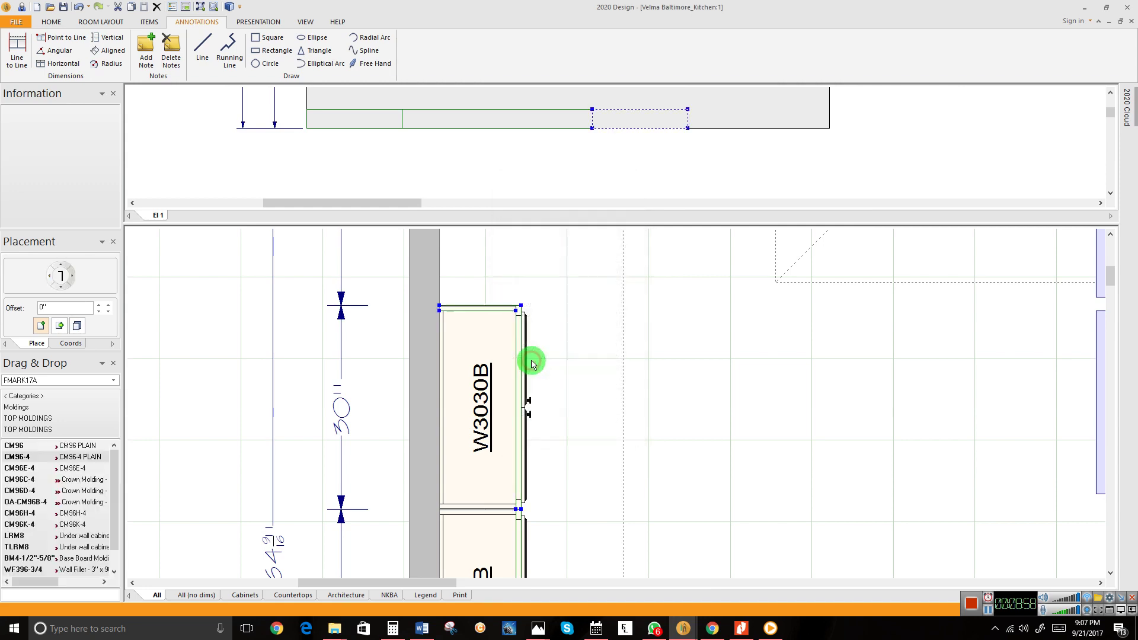
Enlarge the elevation view and raise the first WF696-3/4 section from the floor to the top of the first W3030B cabinet.
scroll(564, 340, down, 3)
middle_drag(599, 408, 557, 358)
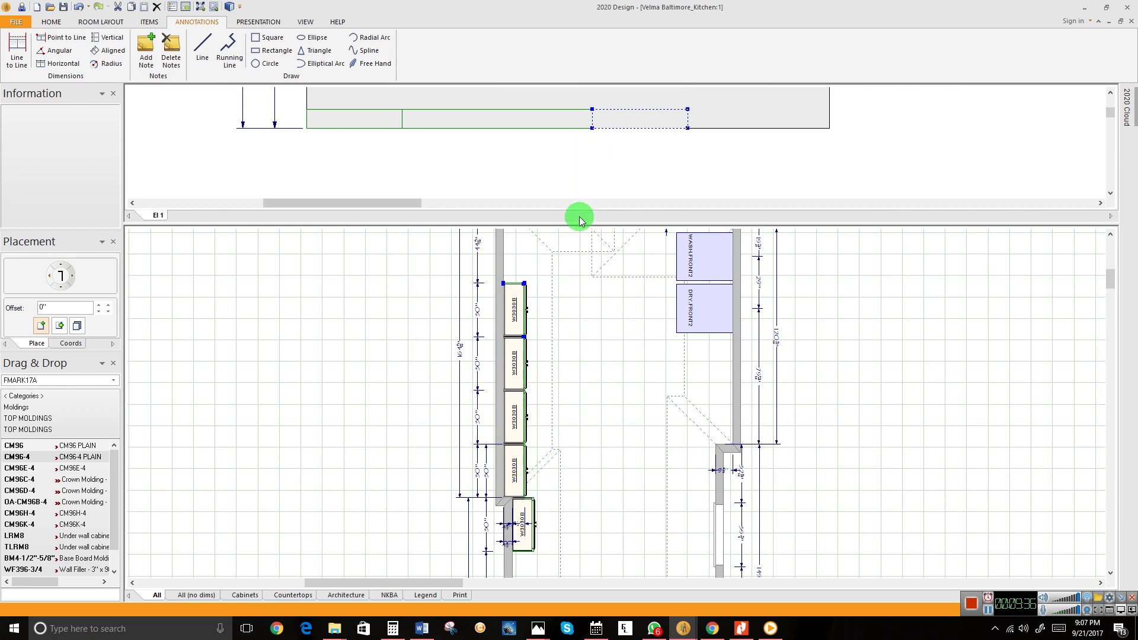
drag(576, 224, 521, 531)
click(955, 311)
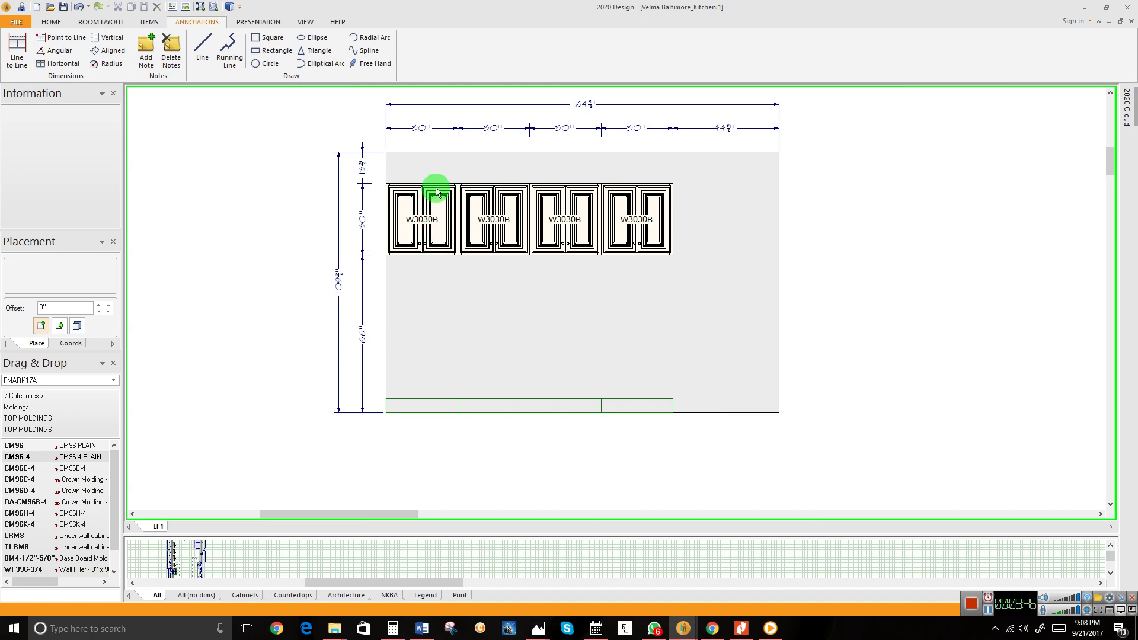
click(413, 406)
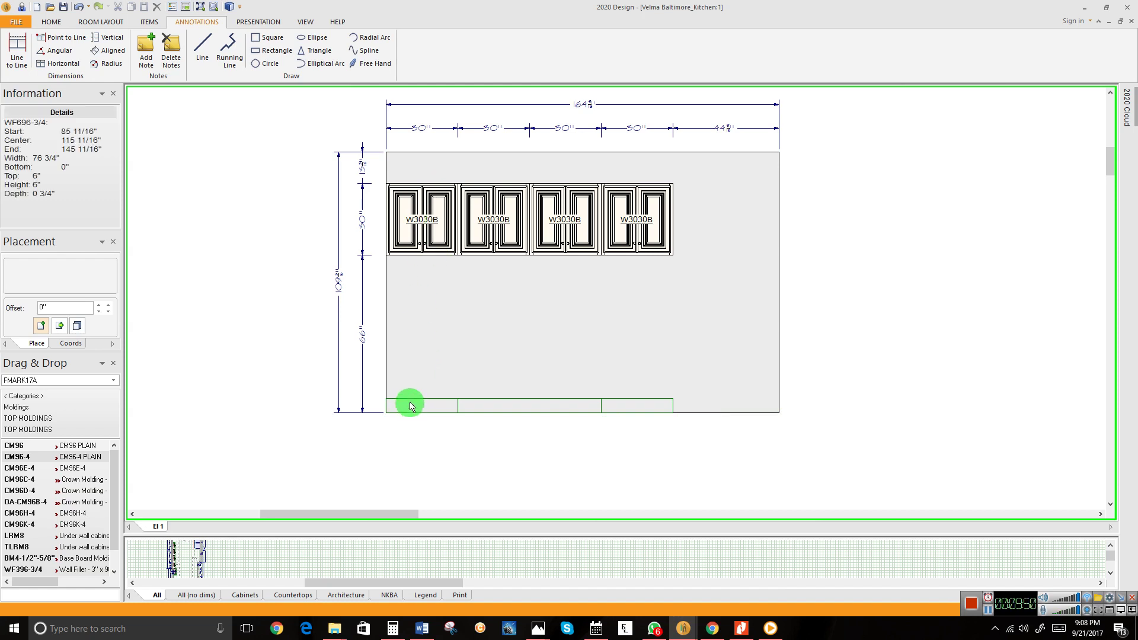
drag(411, 405, 460, 179)
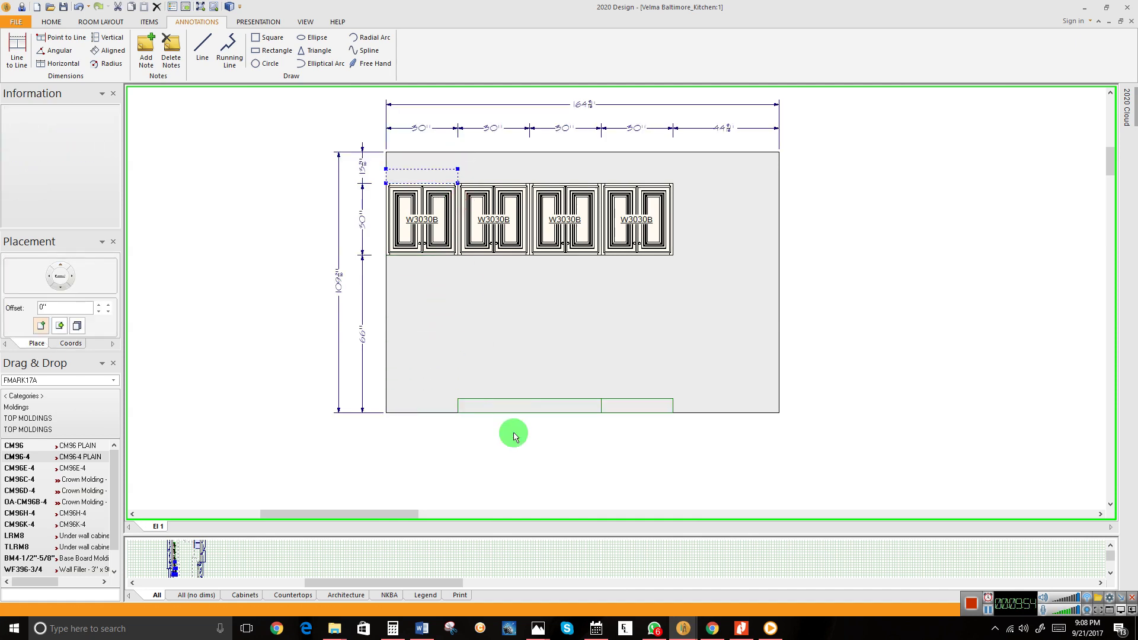
Try to raise the middle WF696-3/4 section up to the cabinets, and undo the move.
mouse_move(503, 406)
mouse_down()
mouse_move(522, 256)
mouse_move(516, 272)
mouse_up()
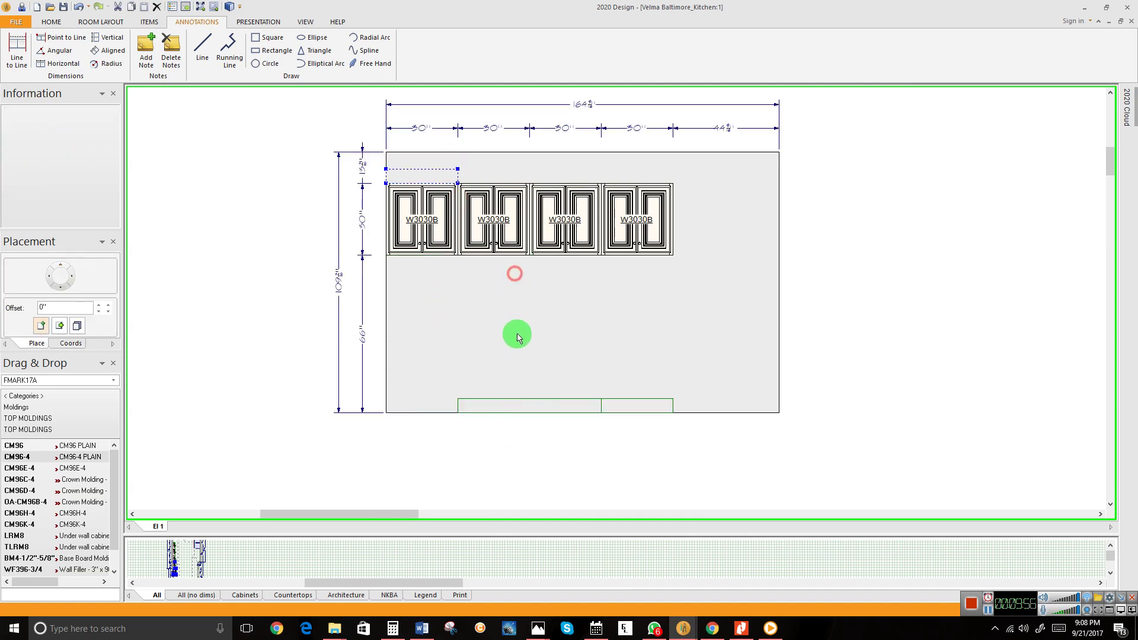
click(517, 407)
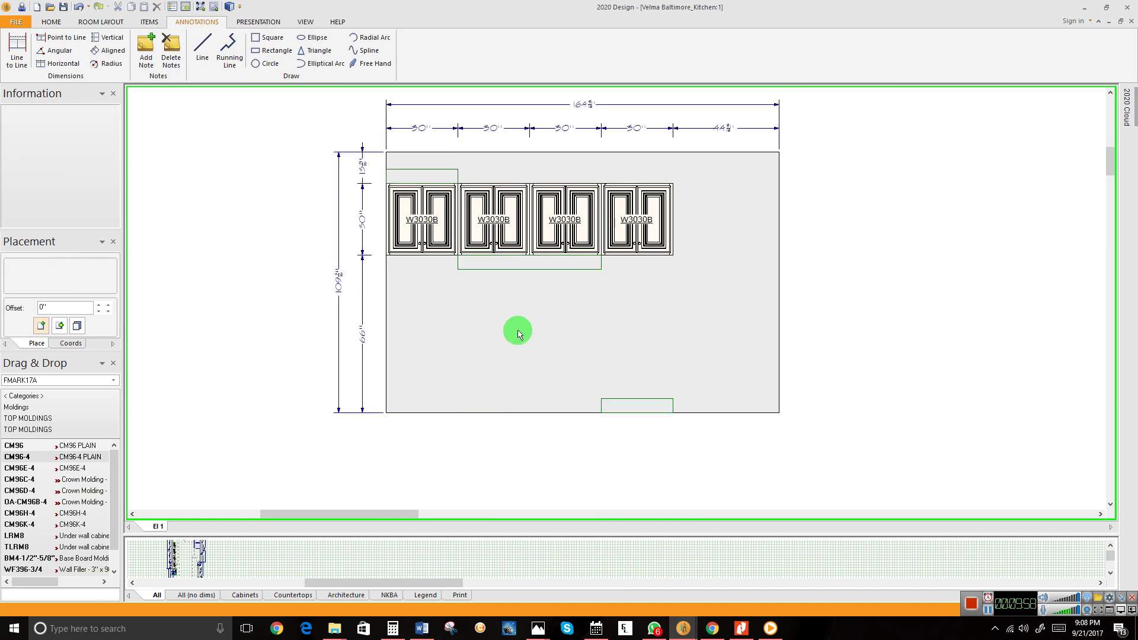
click(78, 7)
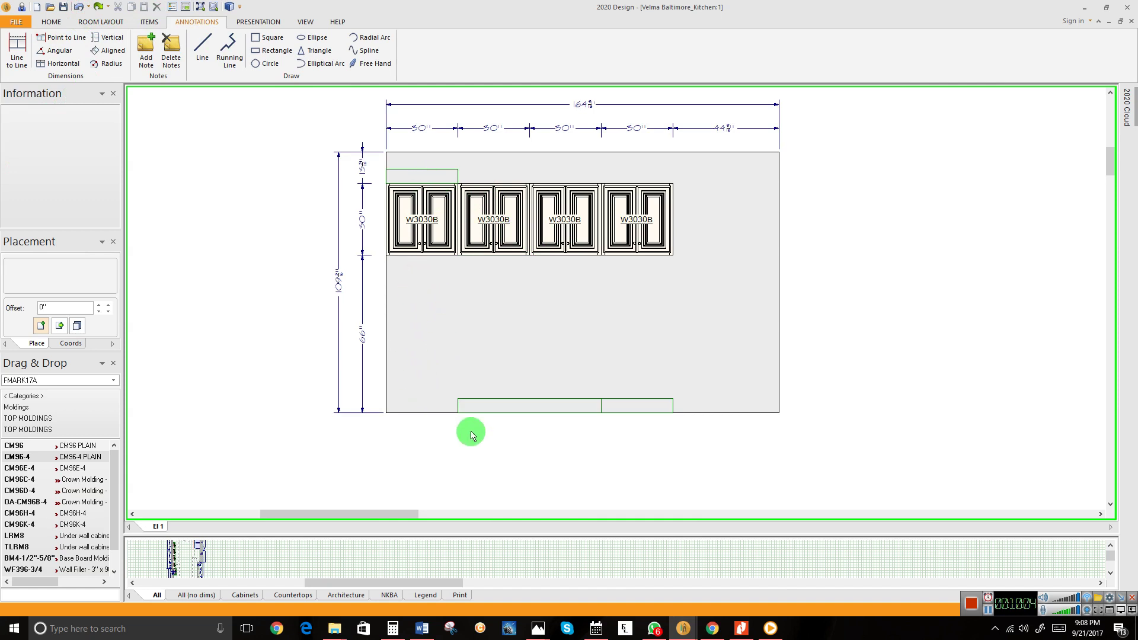
Move the middle WF696-3/4 section up onto the top of the two middle W3030B cabinets, with its bottom at 96".
right_click(498, 407)
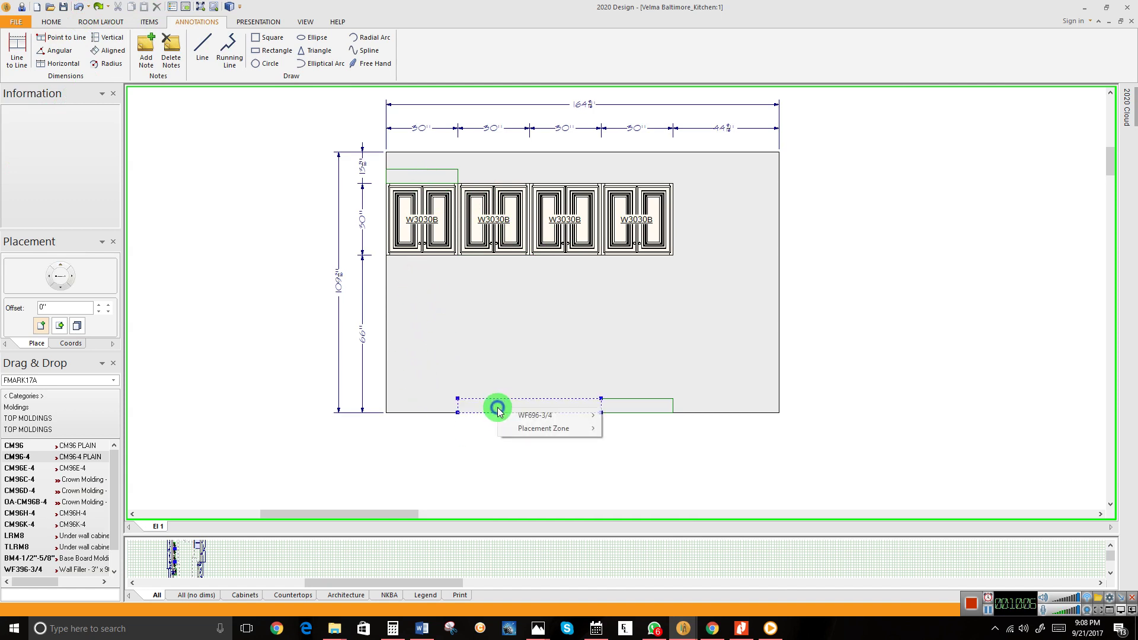
mouse_move(527, 419)
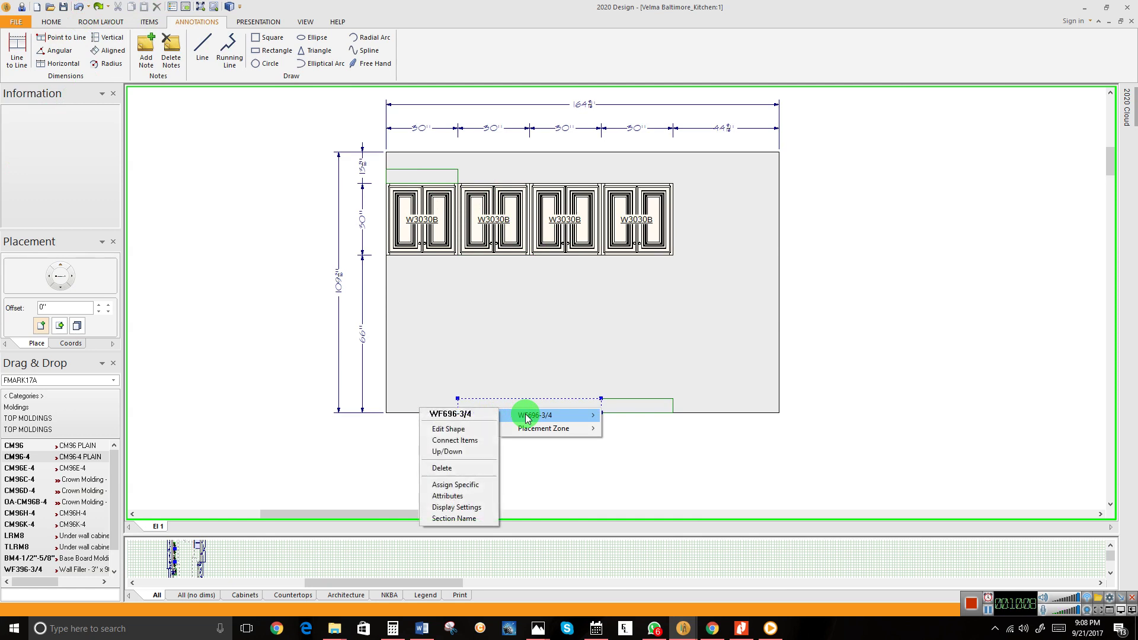
click(454, 451)
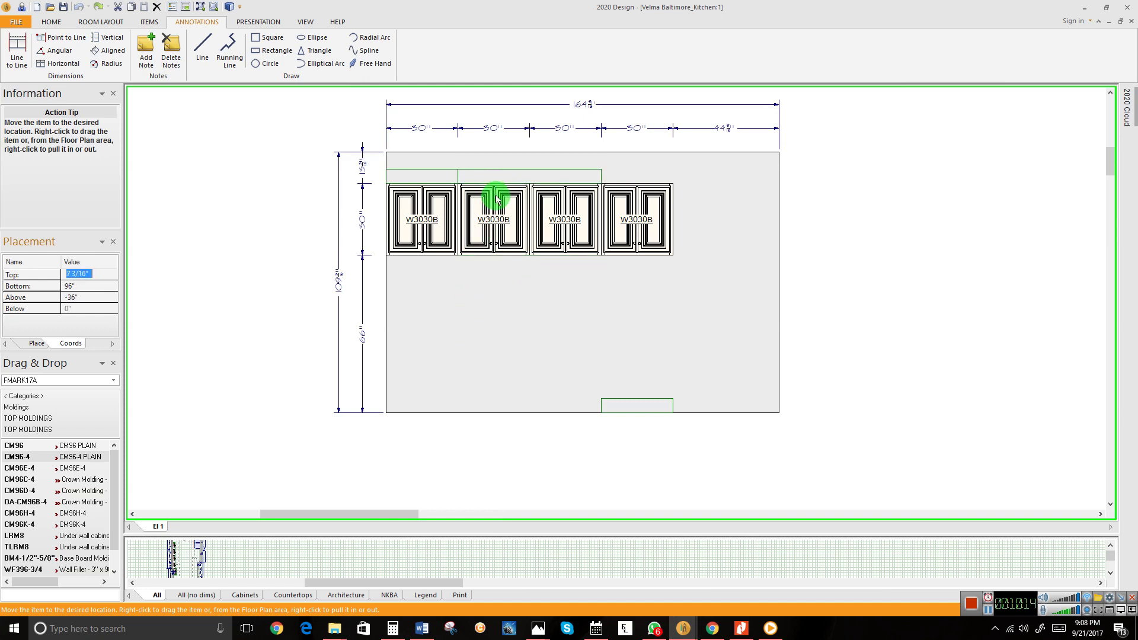
click(496, 199)
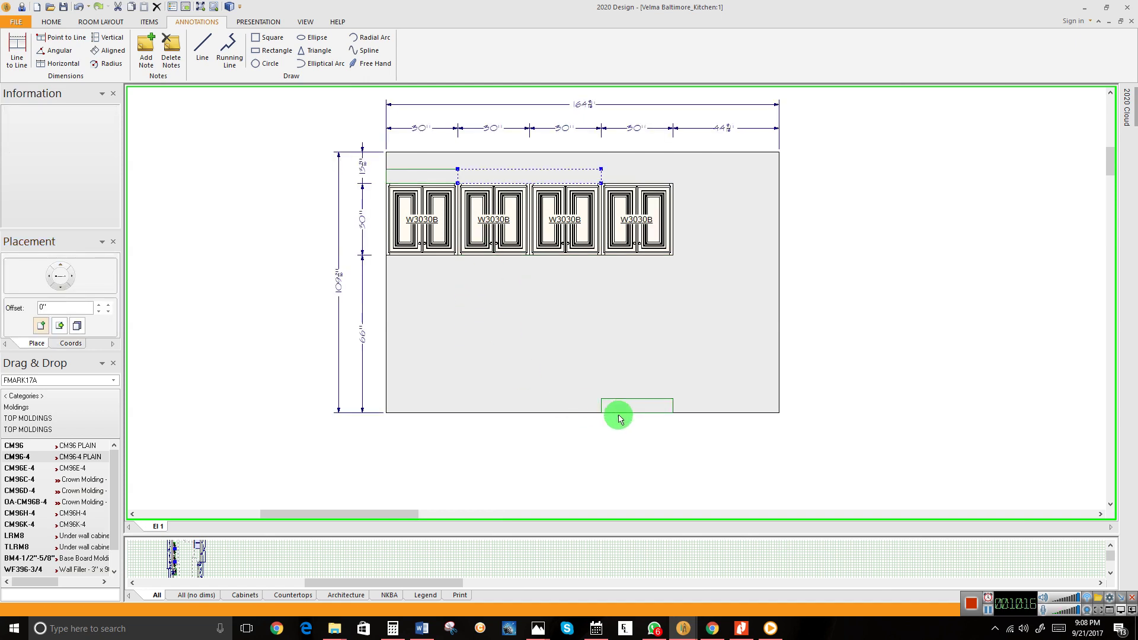
Raise the last WF696-3/4 section onto the top of the fourth W3030B cabinet by setting its bottom to 96".
right_click(641, 407)
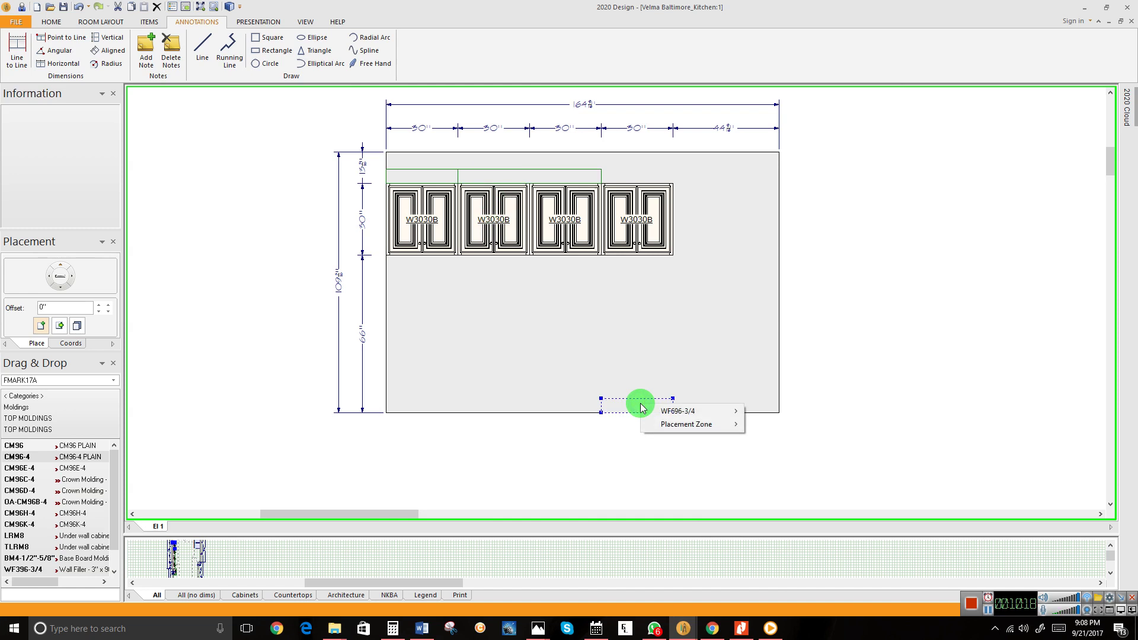
mouse_move(662, 416)
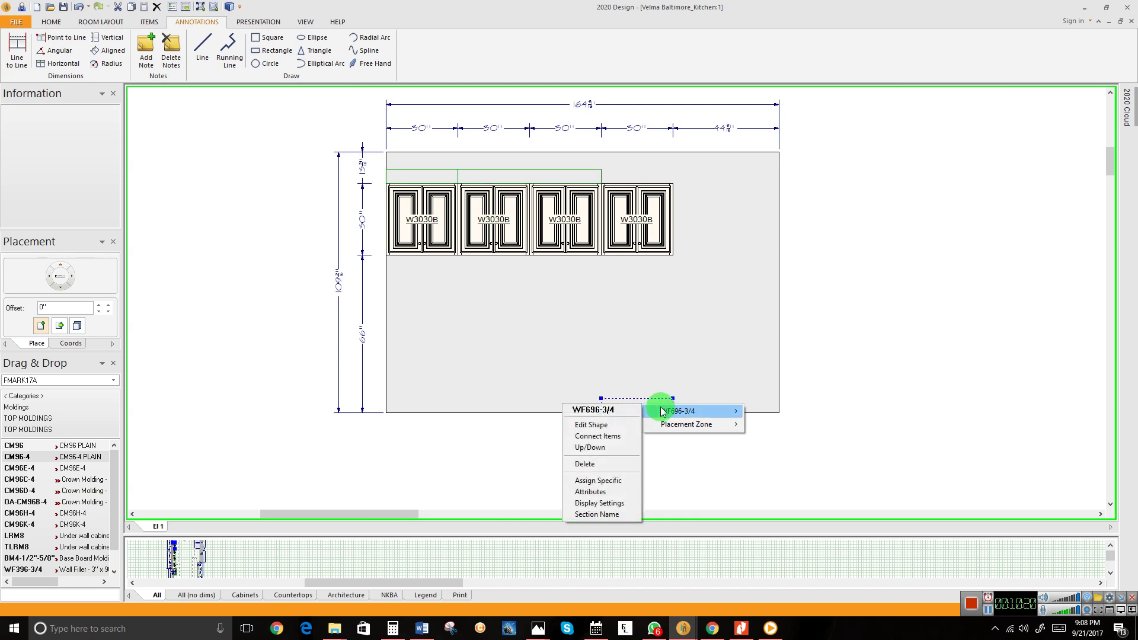
click(602, 448)
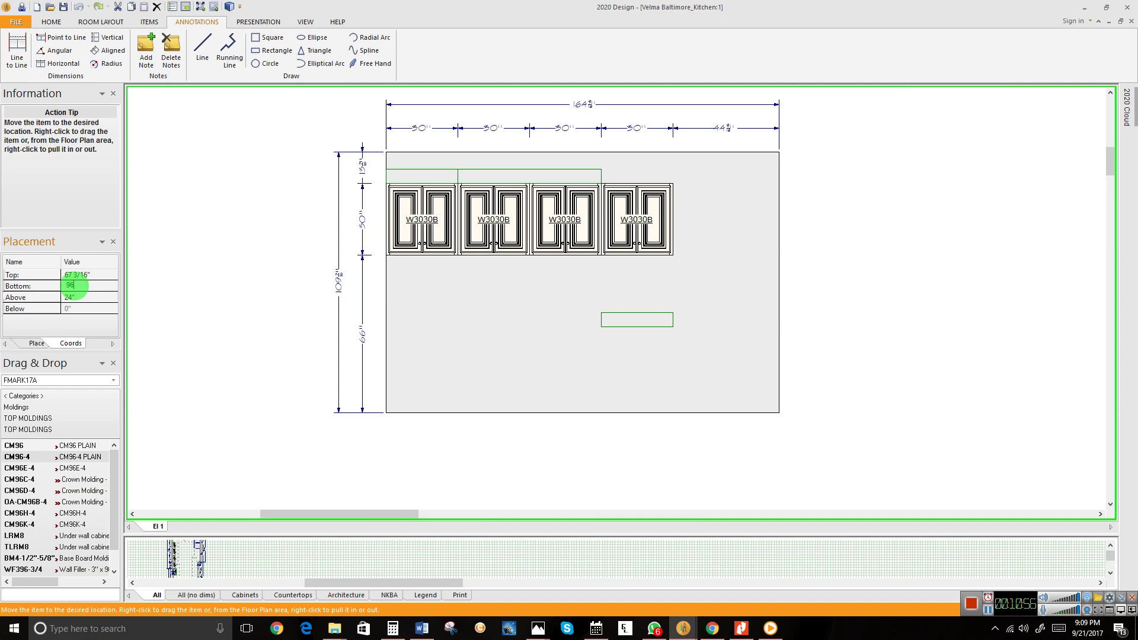
key(Return)
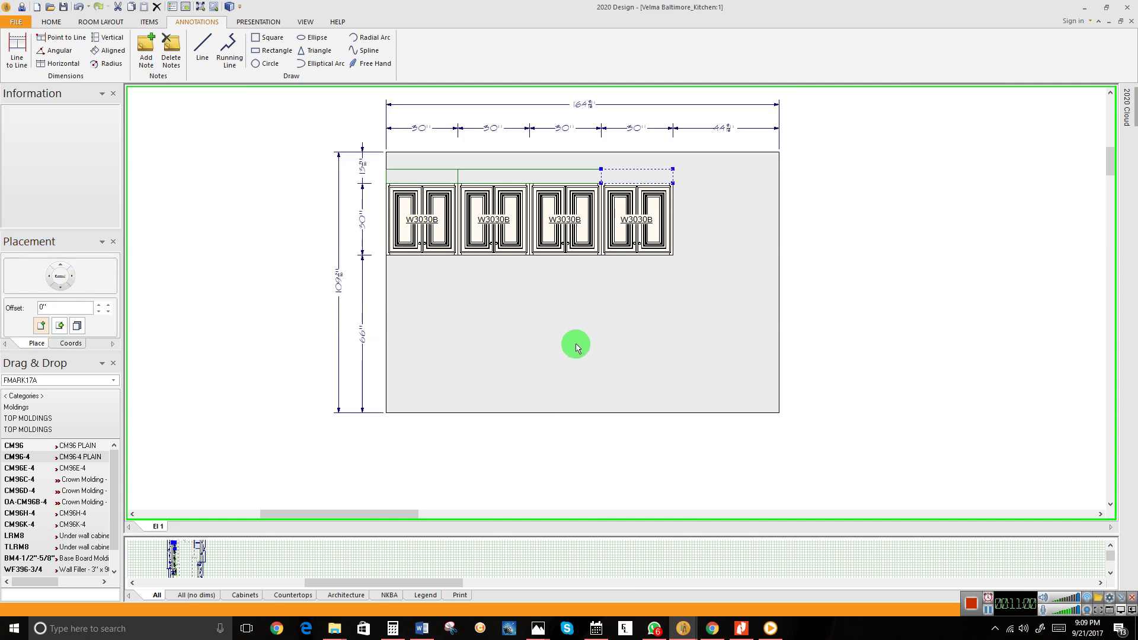
click(569, 344)
click(429, 406)
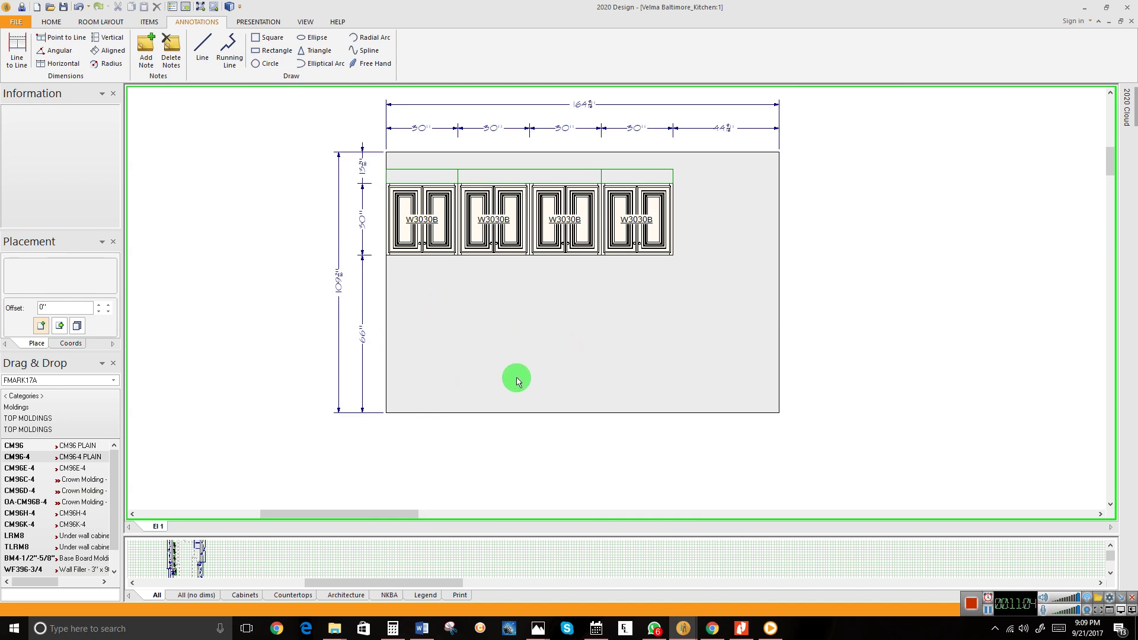
right_click(496, 395)
click(518, 327)
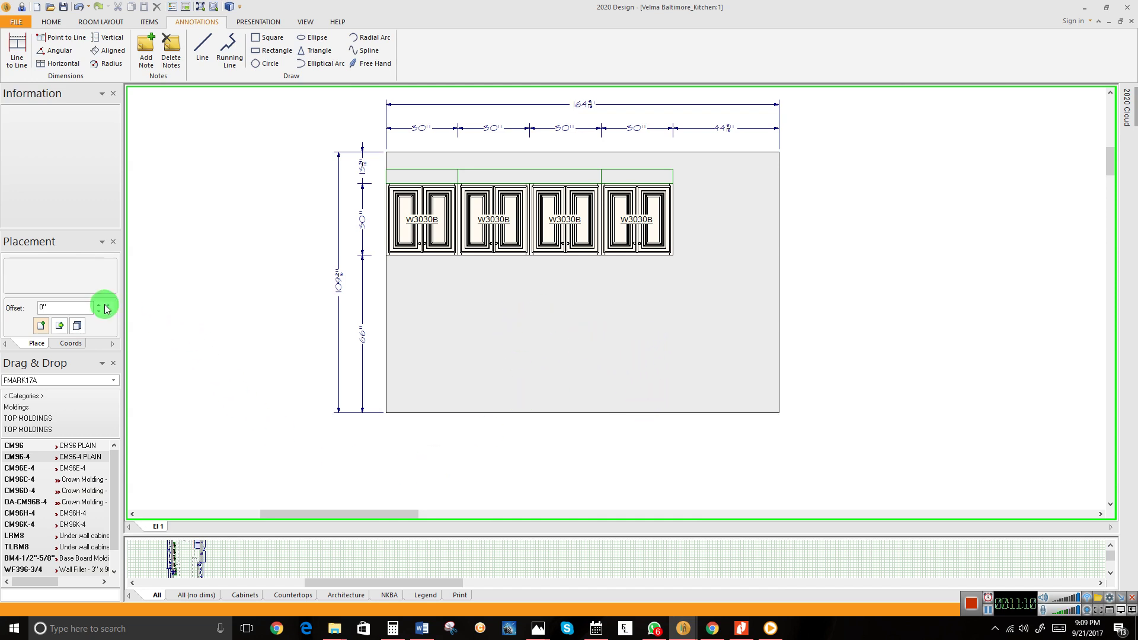
click(675, 306)
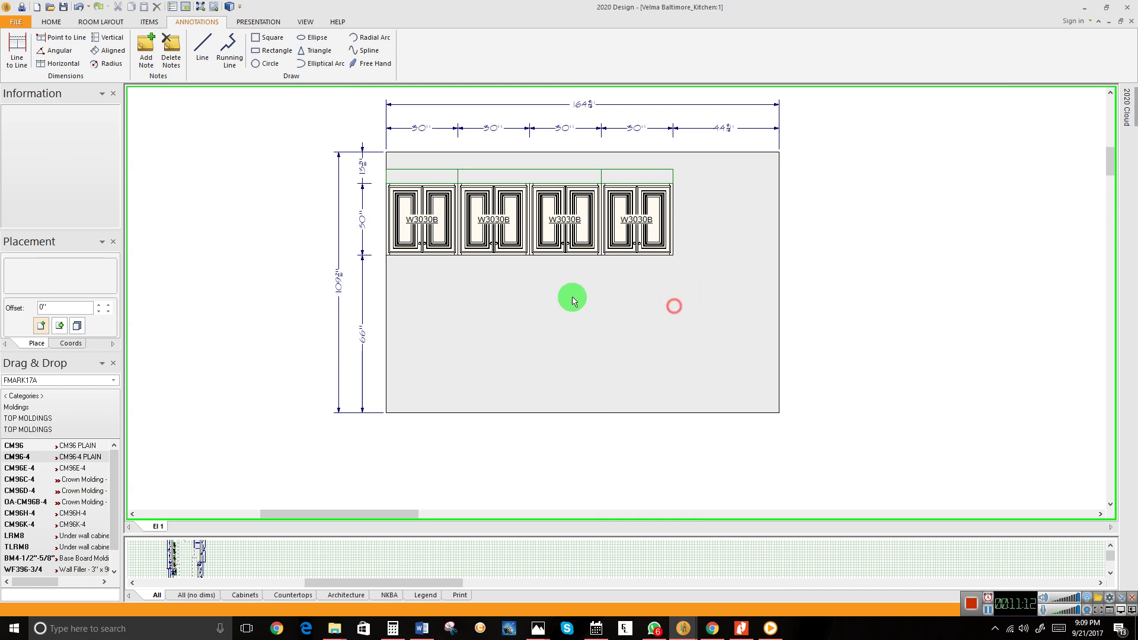
Switch to the 2020 Rendering Module and examine the filler moldings on top of the wall cabinets in 3D.
scroll(473, 367, down, 1)
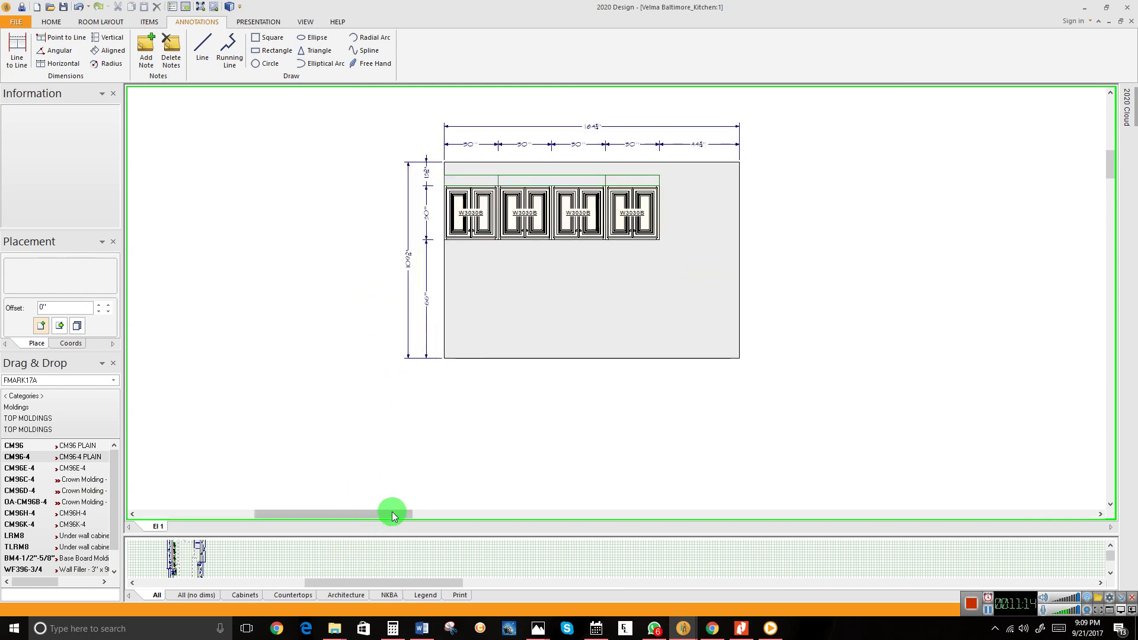
mouse_move(684, 633)
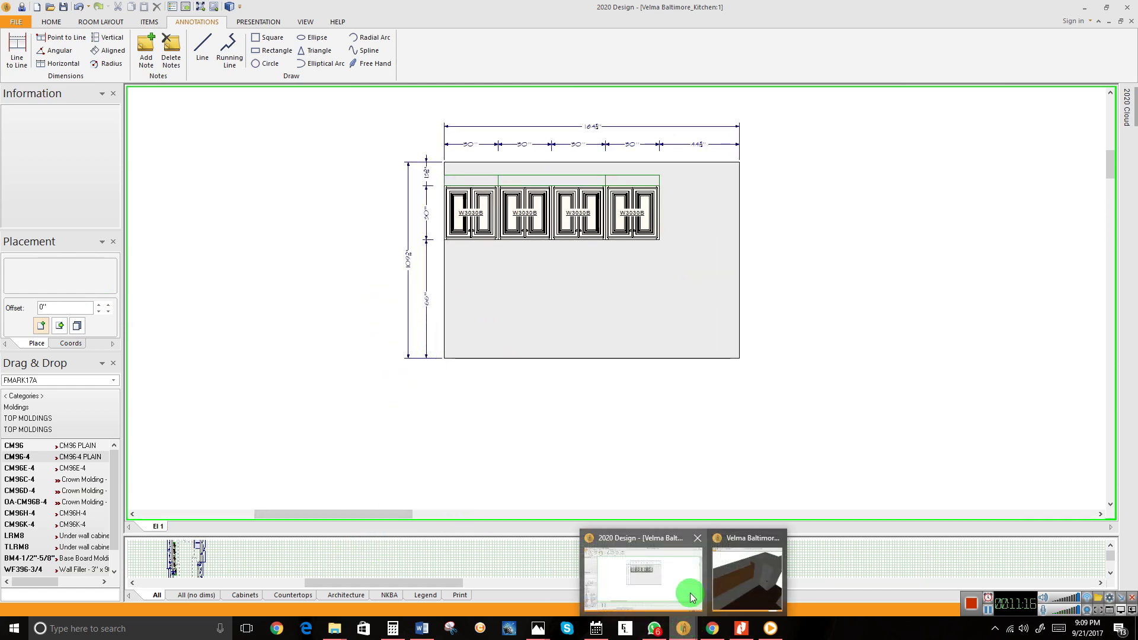
click(753, 526)
mouse_move(519, 322)
mouse_down()
mouse_move(275, 338)
mouse_move(381, 254)
mouse_move(371, 264)
mouse_up()
mouse_move(455, 282)
mouse_down()
mouse_move(455, 249)
mouse_move(318, 248)
mouse_up()
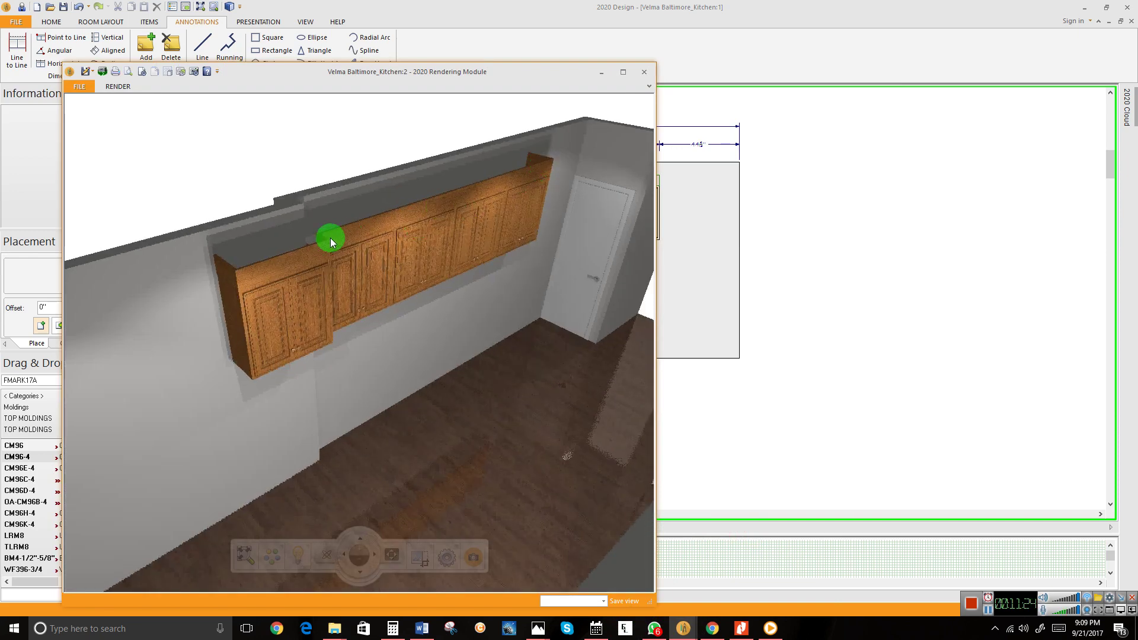
Return to the wall elevation and place CM96-4 crown molding on the WF696-3/4 filler above the first W3030B cabinet.
click(895, 367)
scroll(554, 206, up, 3)
middle_drag(552, 203, 546, 246)
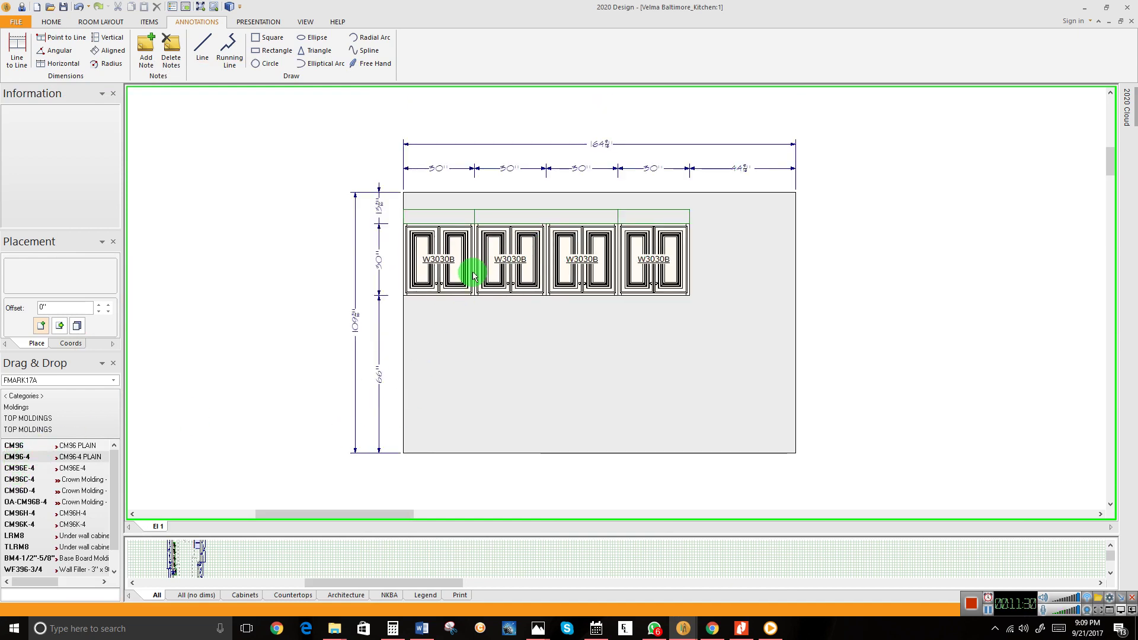
scroll(475, 272, up, 3)
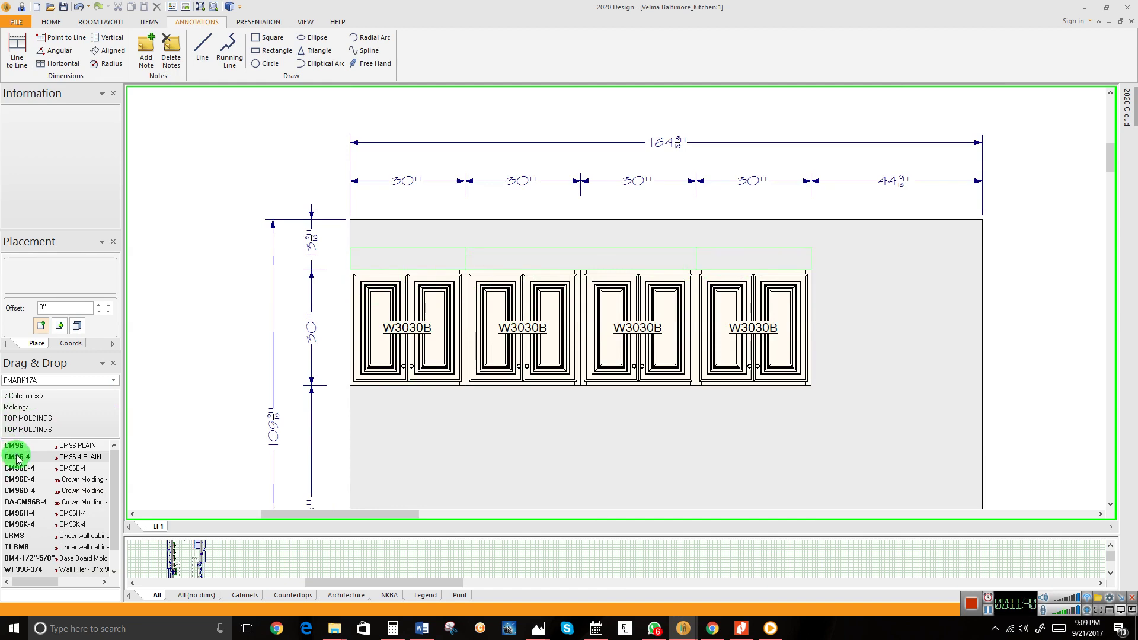
drag(16, 457, 419, 258)
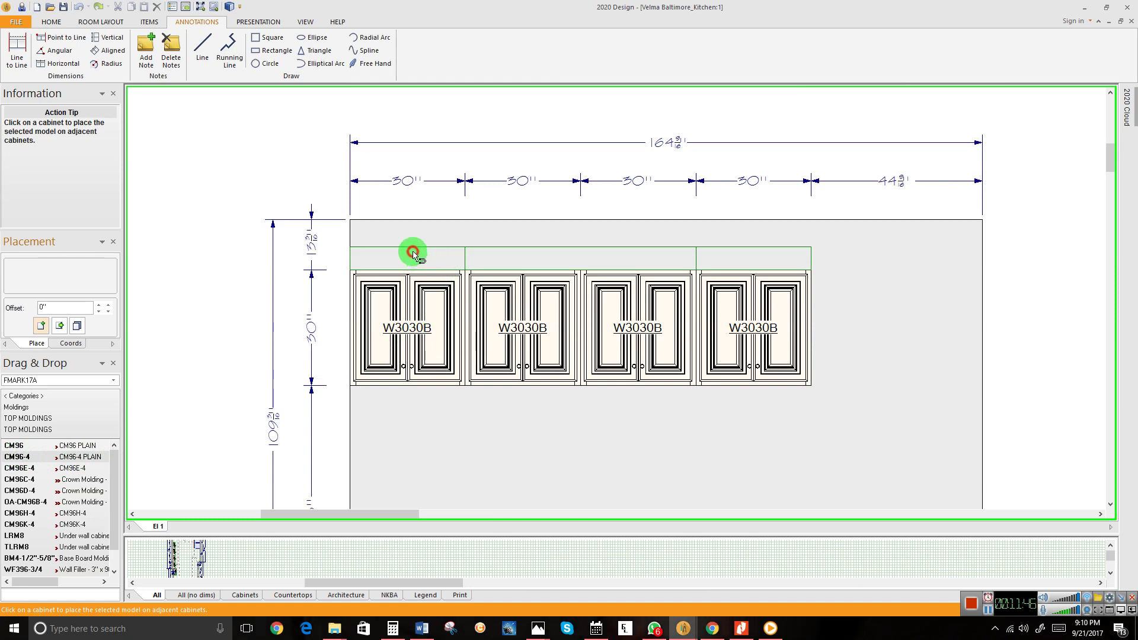
drag(413, 253, 409, 253)
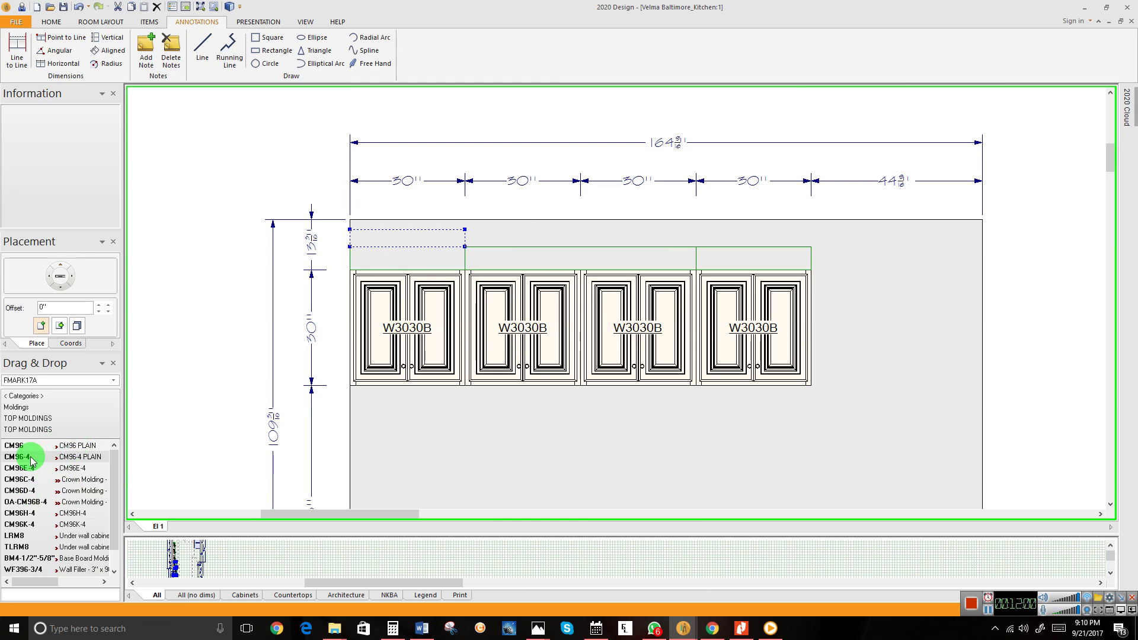
Place CM96-4 crown molding on the middle filler section and on the filler above the fourth W3030B cabinet.
drag(31, 462, 554, 255)
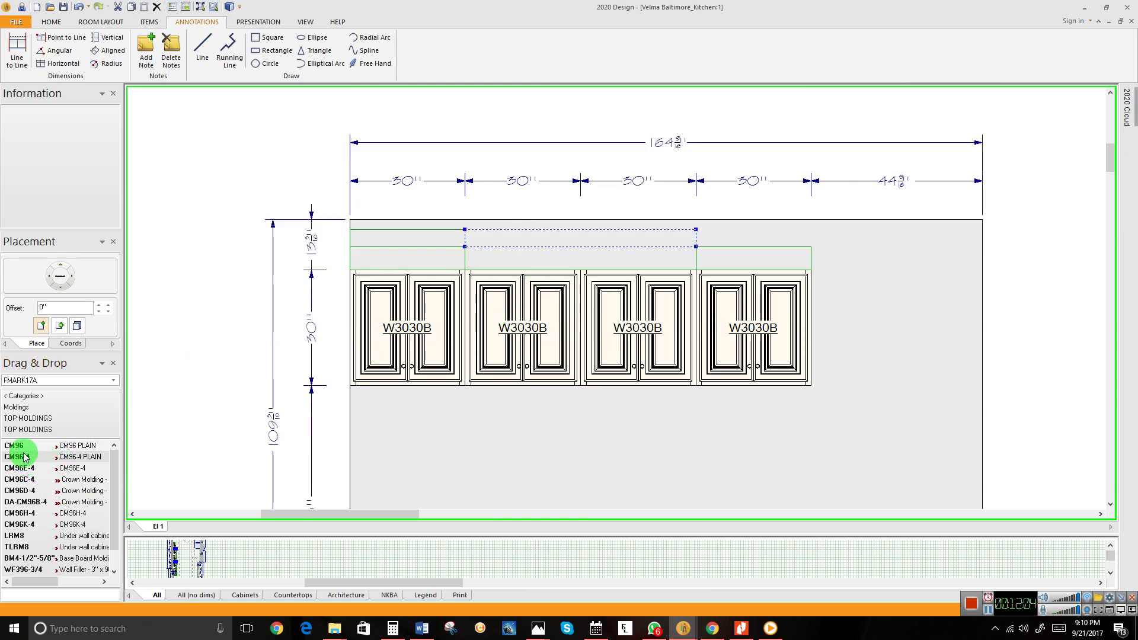
drag(23, 456, 733, 249)
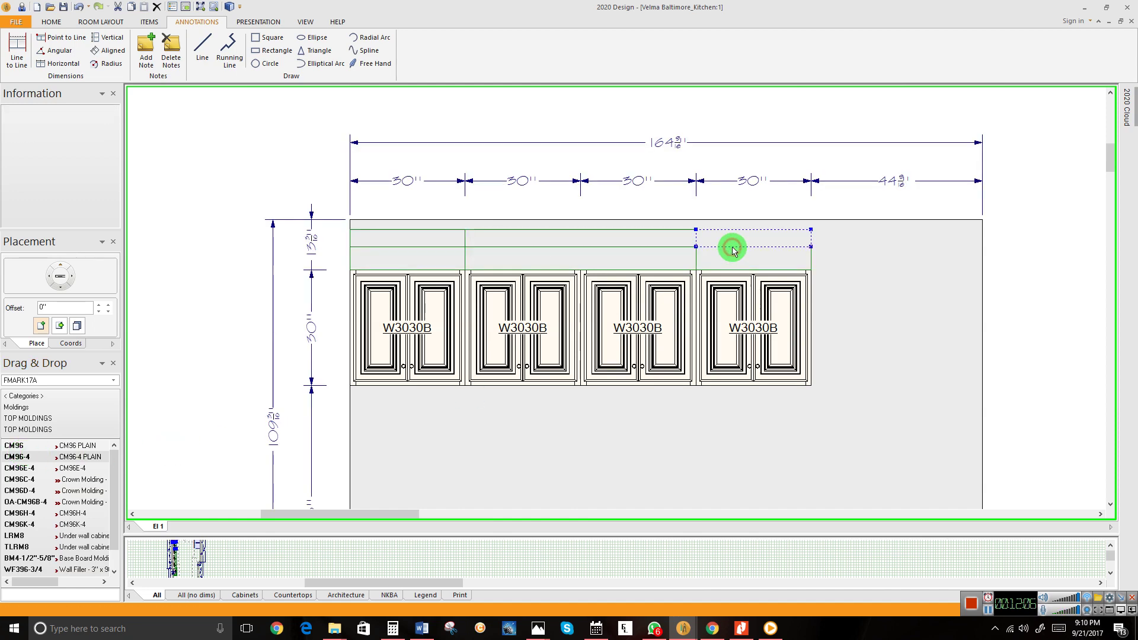
click(579, 407)
scroll(646, 297, down, 1)
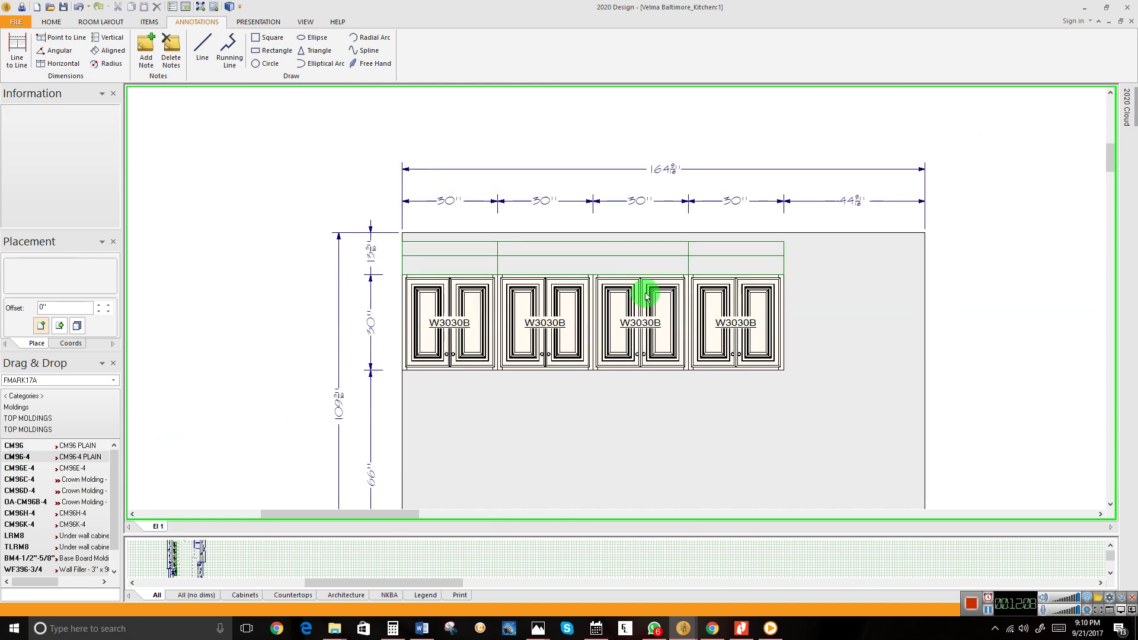
scroll(601, 287, down, 1)
scroll(528, 268, up, 2)
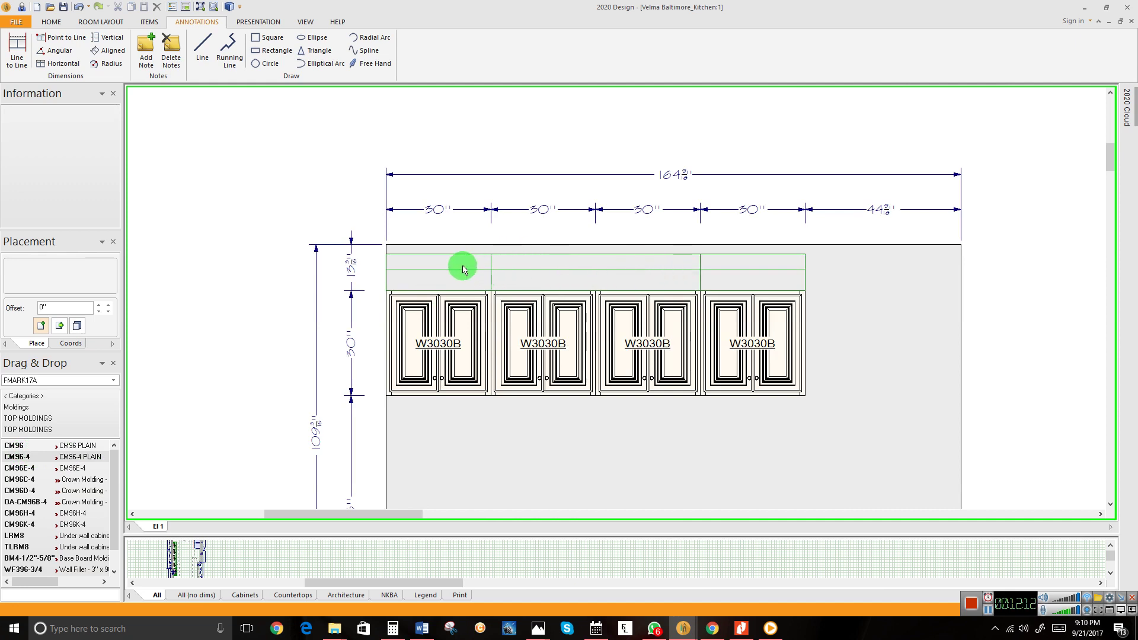
Lower the CM96-4 crown molding above the first W3030B cabinet by setting its bottom to 99".
click(431, 265)
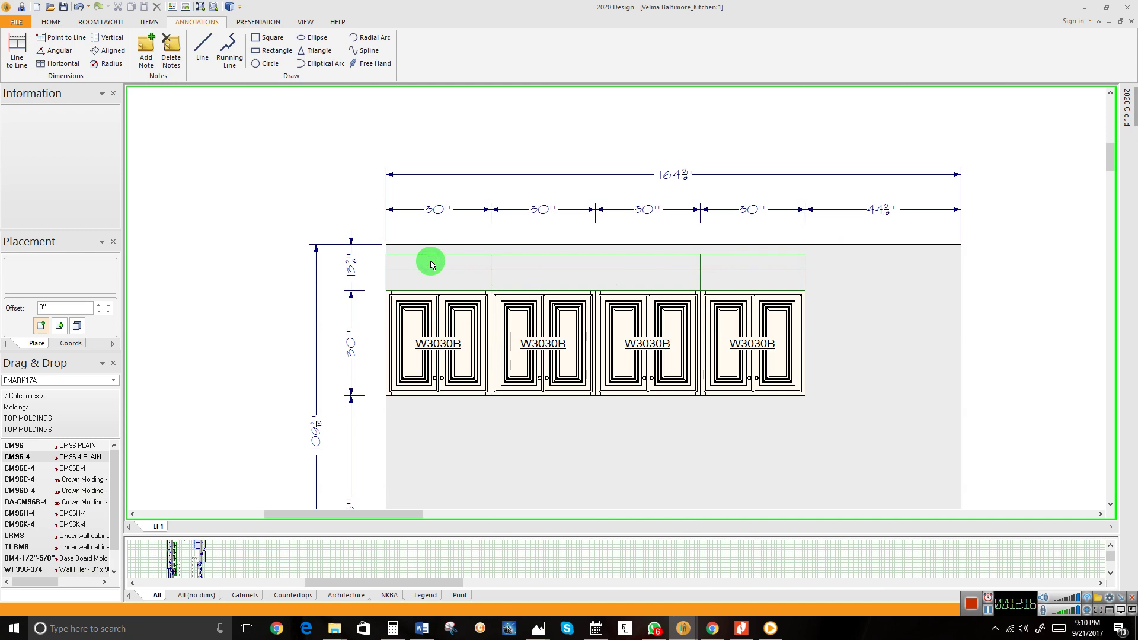
right_click(432, 265)
mouse_move(439, 266)
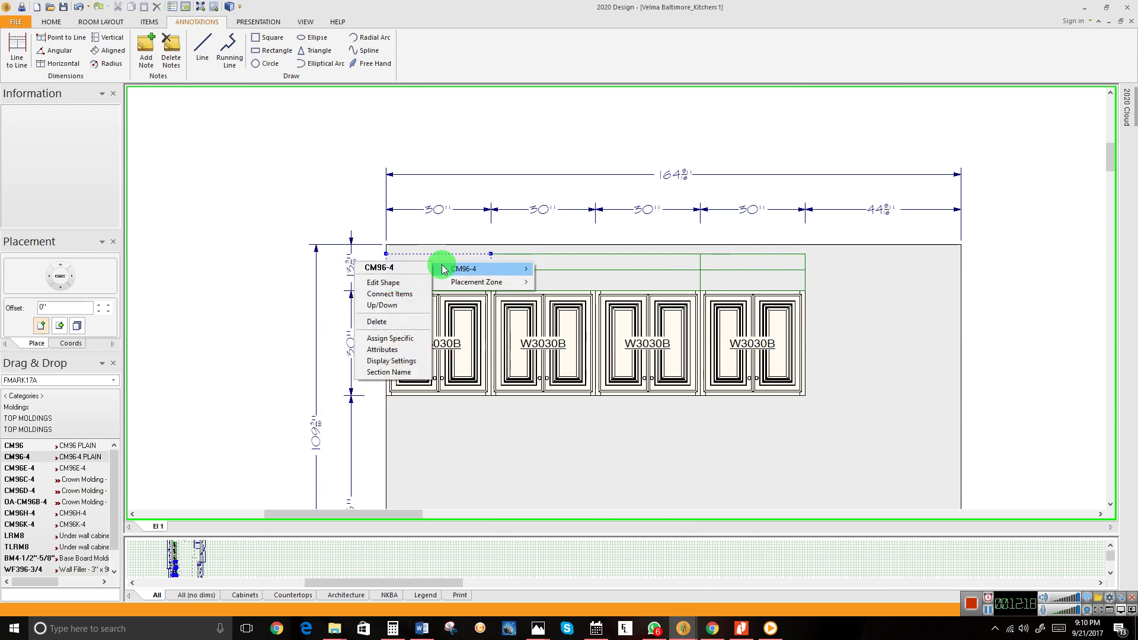
click(401, 306)
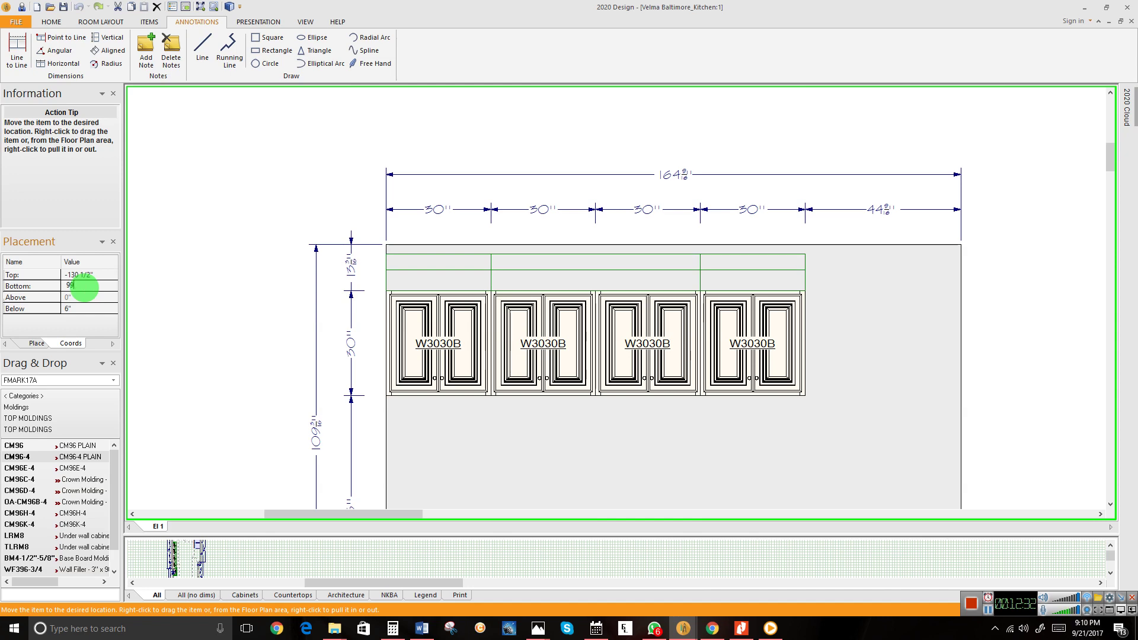
key(Return)
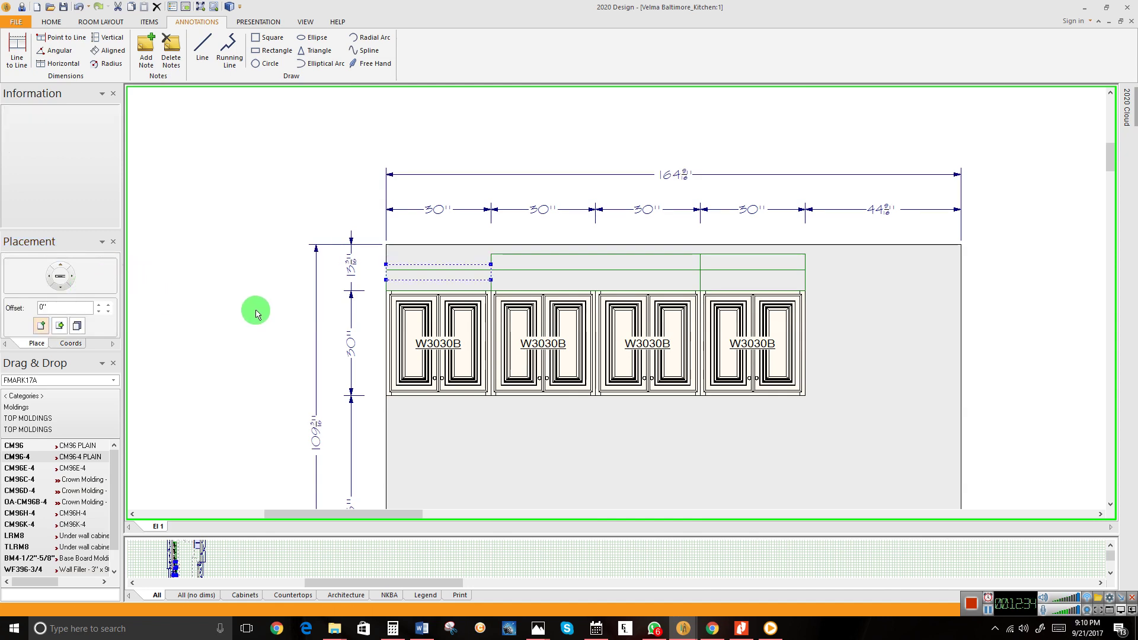
click(487, 457)
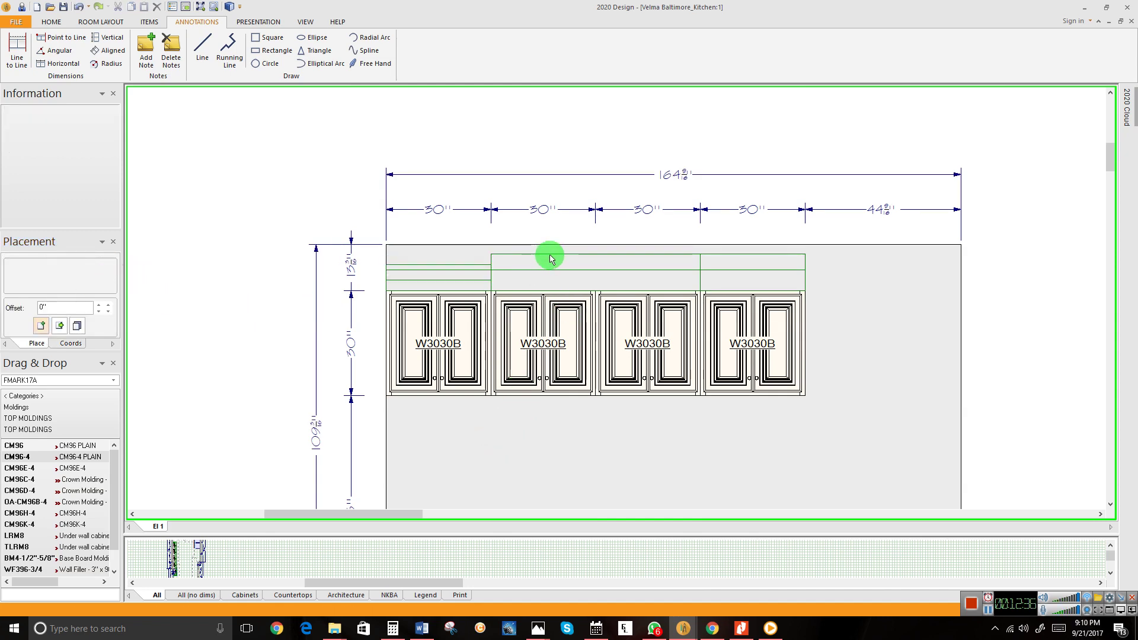
Lower the middle CM96-4 crown molding section so it is level with the crown molding above the first cabinet.
click(550, 259)
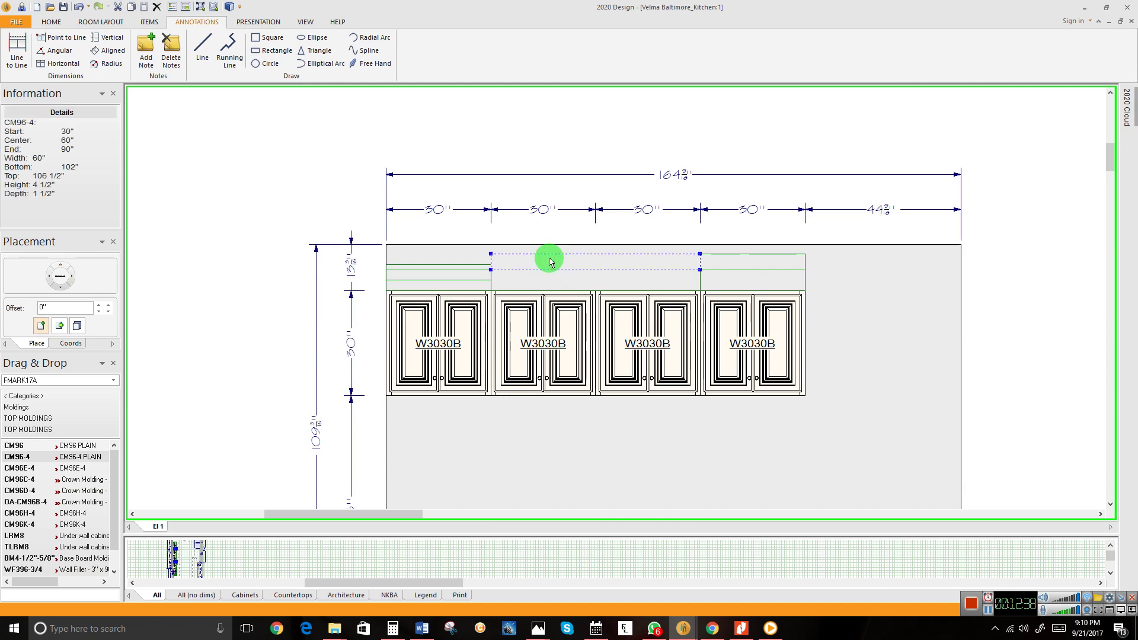
right_click(551, 261)
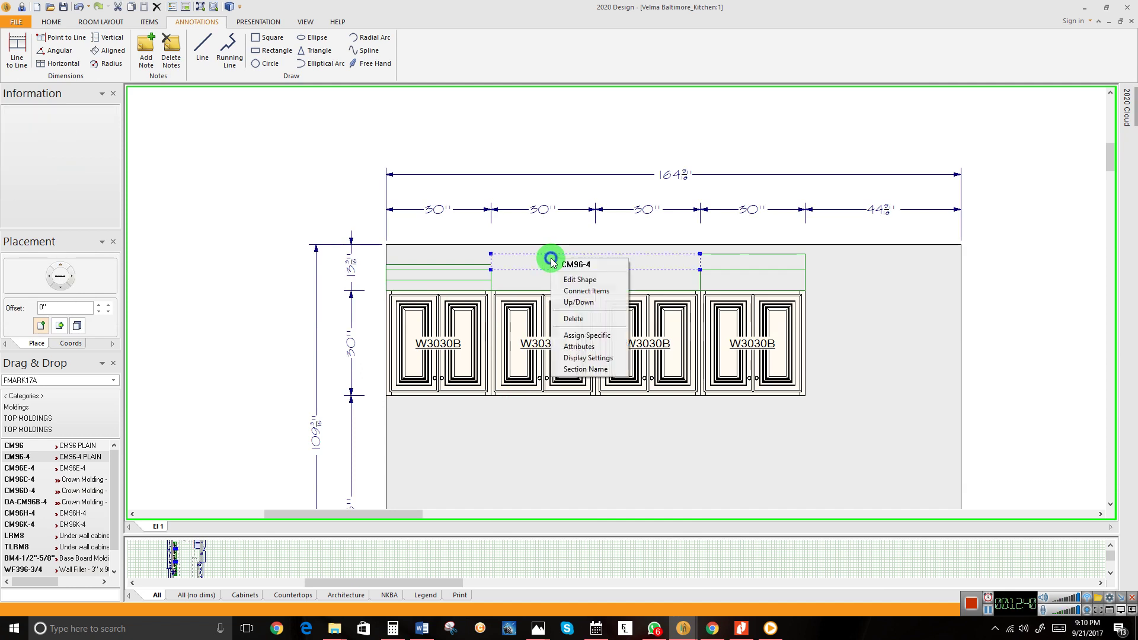
click(580, 303)
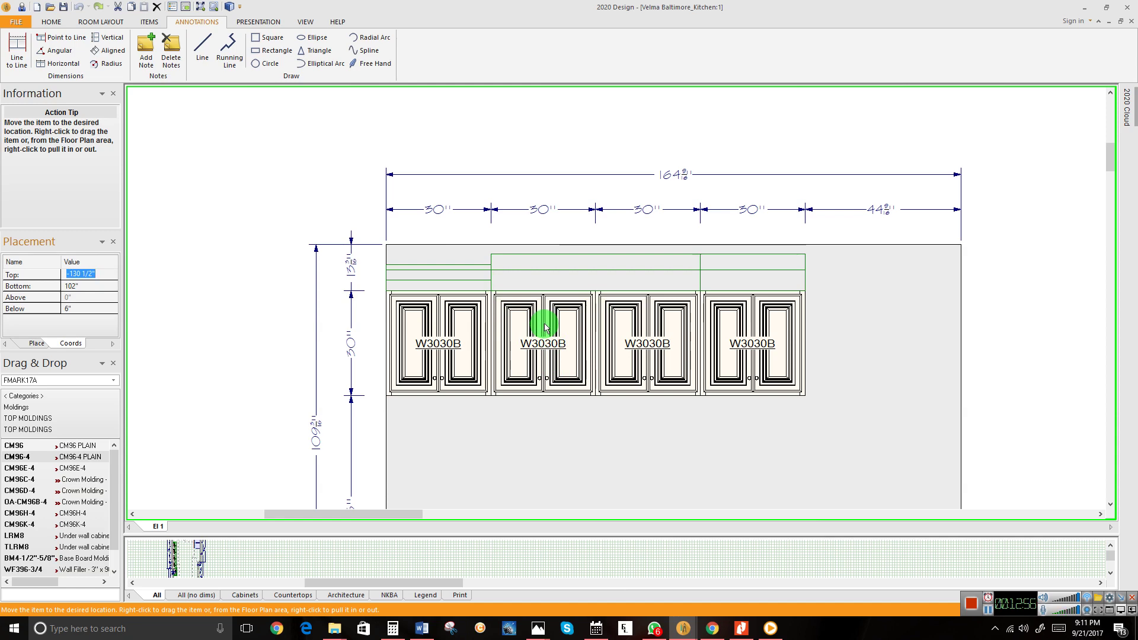
click(546, 279)
click(617, 449)
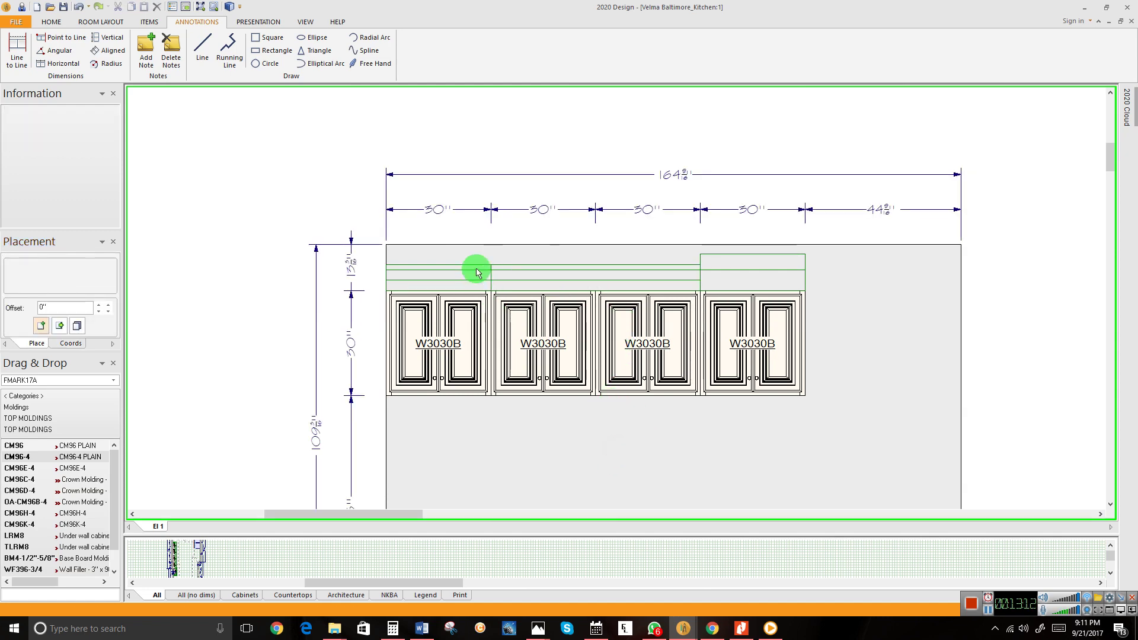
click(729, 269)
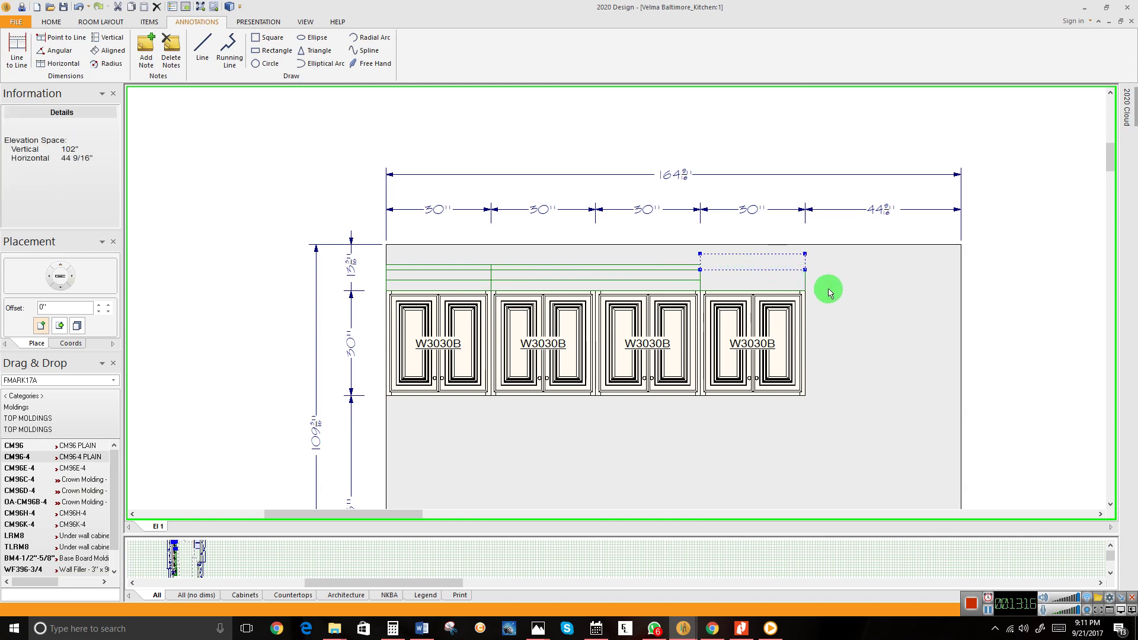
middle_drag(825, 287, 631, 283)
scroll(560, 288, up, 1)
middle_drag(559, 284, 628, 289)
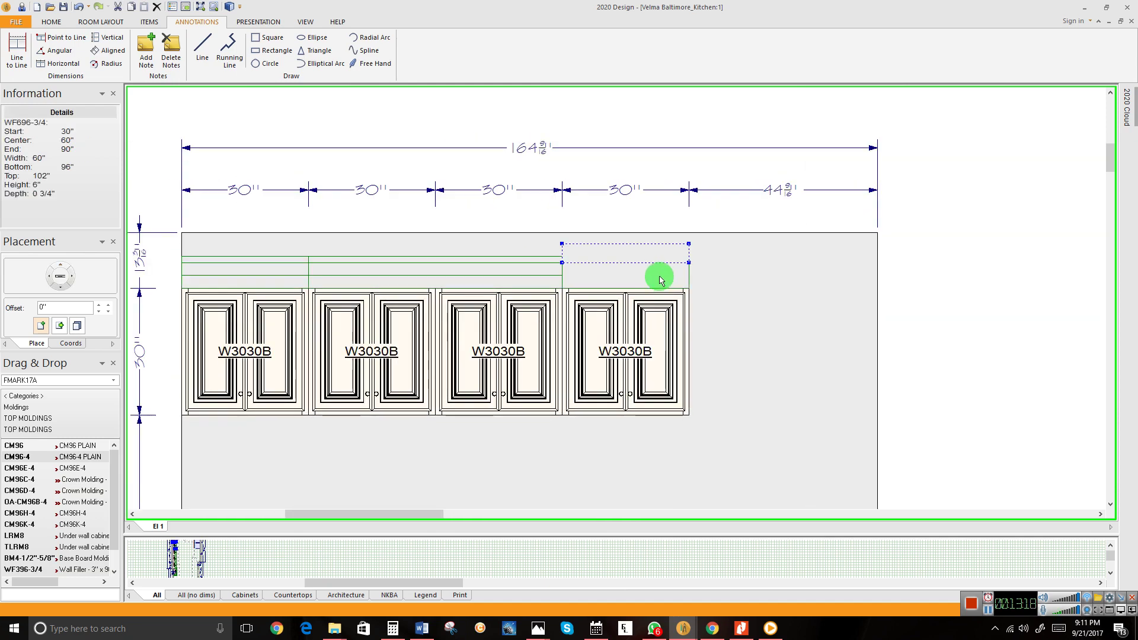
right_click(661, 276)
click(724, 299)
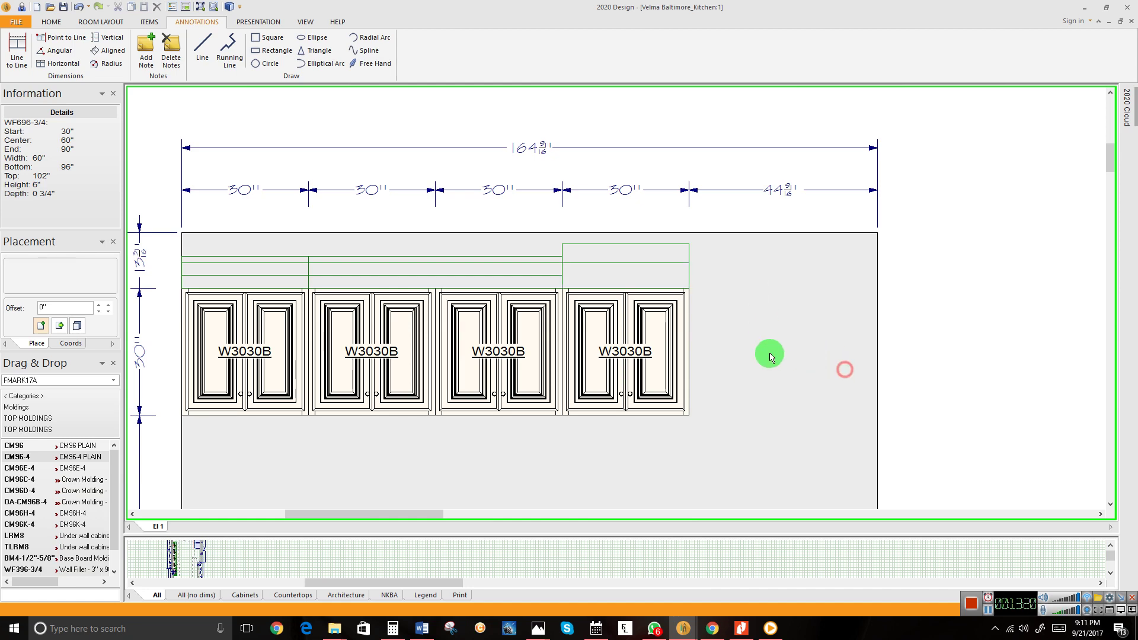
Set the EO height offset to 3" in the attributes of the WF696-3/4 filler above the fourth W3030B cabinet.
click(649, 279)
right_click(650, 278)
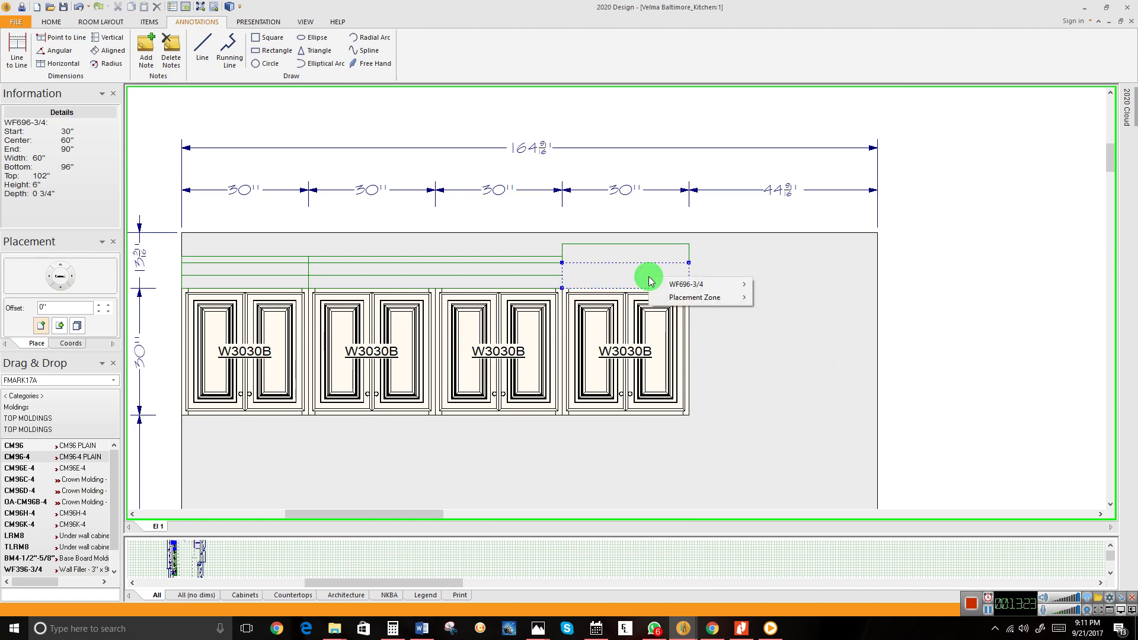
click(684, 287)
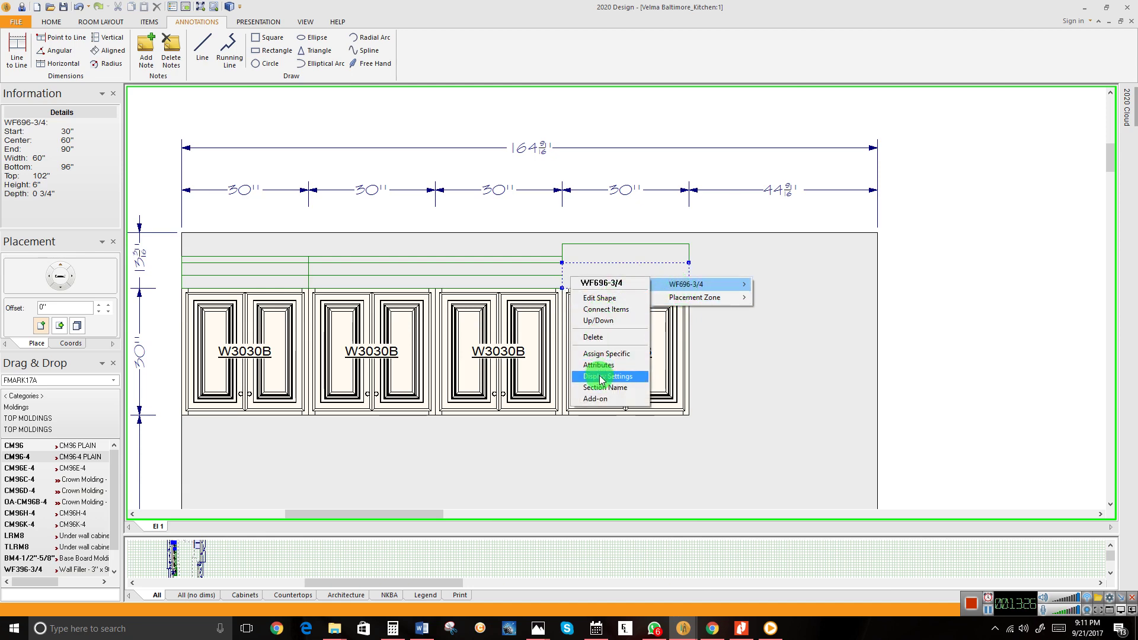
click(614, 363)
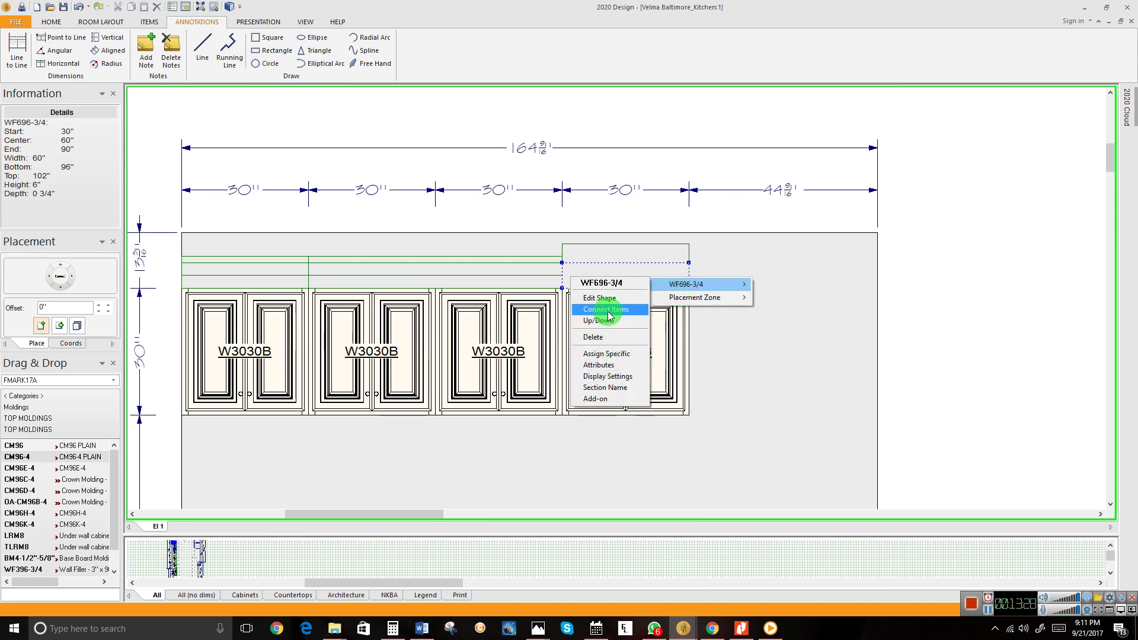
click(625, 364)
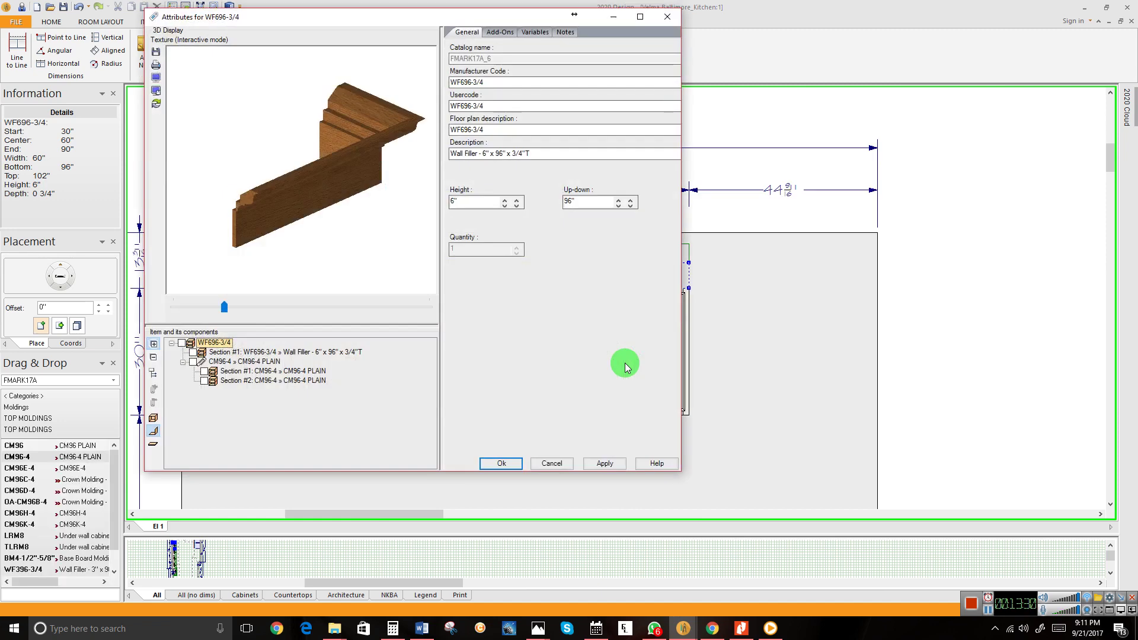
click(535, 32)
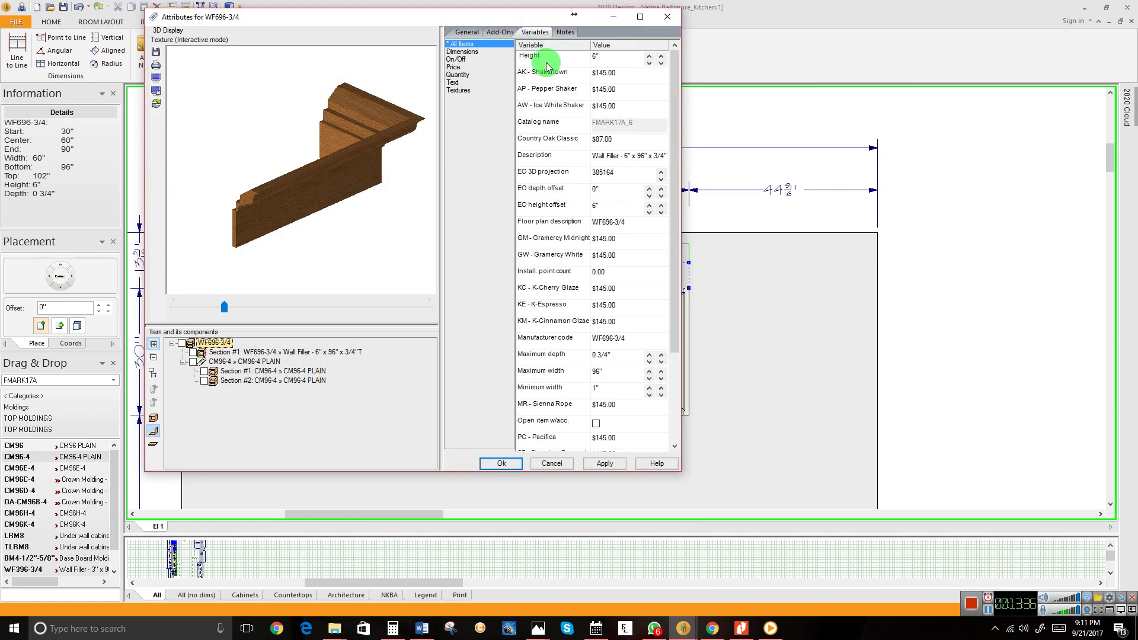
click(604, 206)
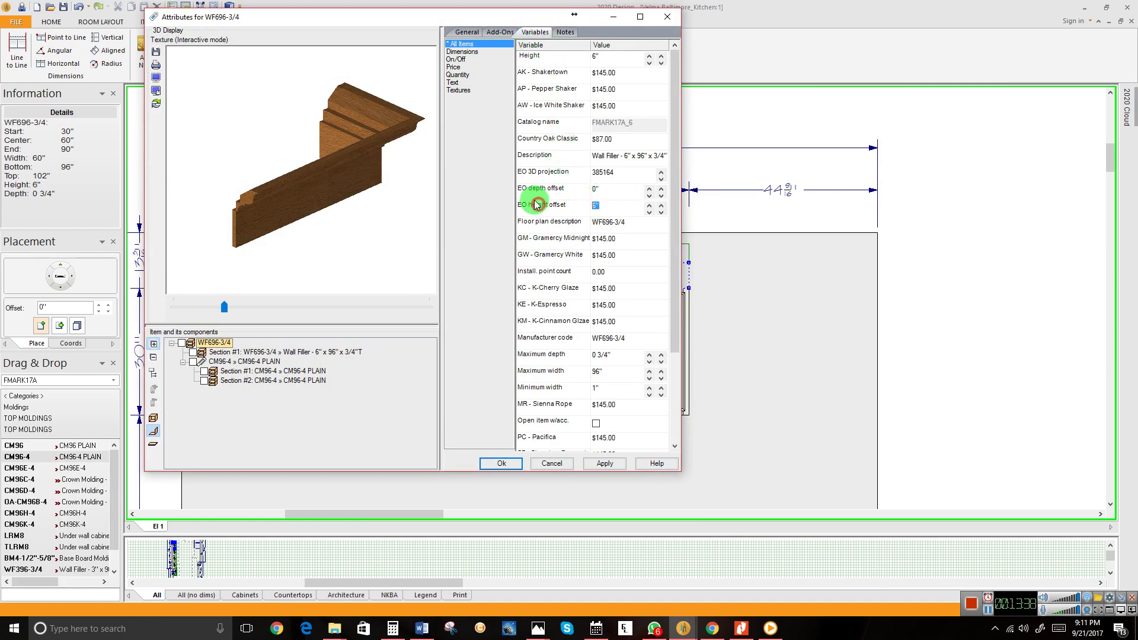
text(3)
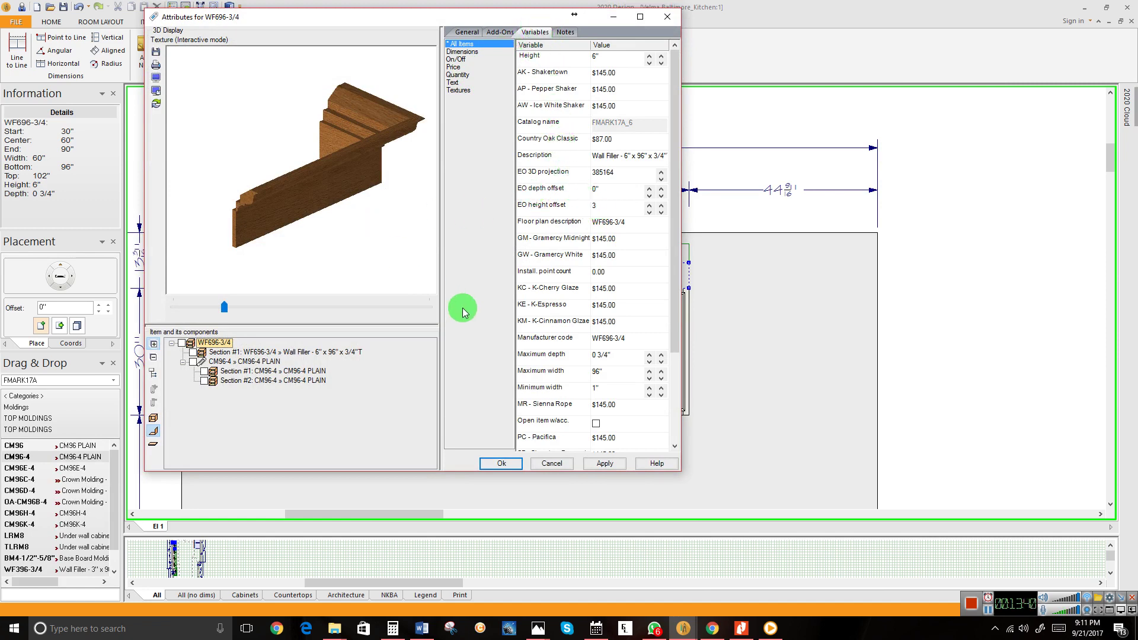
click(599, 465)
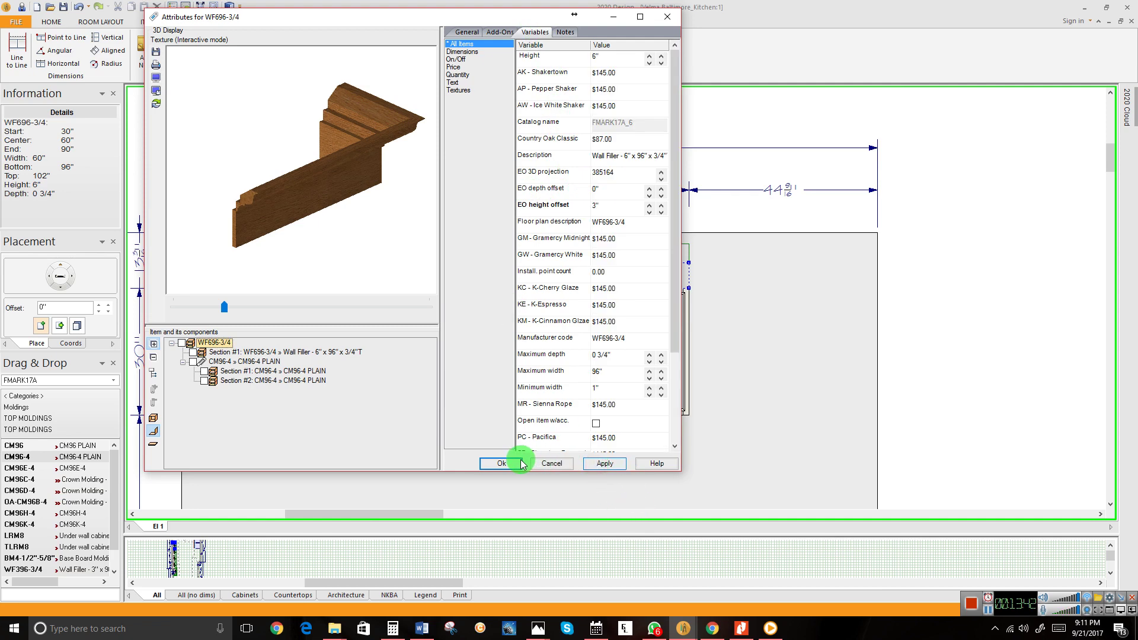
mouse_move(363, 188)
mouse_down()
mouse_move(375, 178)
mouse_move(341, 172)
mouse_move(350, 198)
mouse_up()
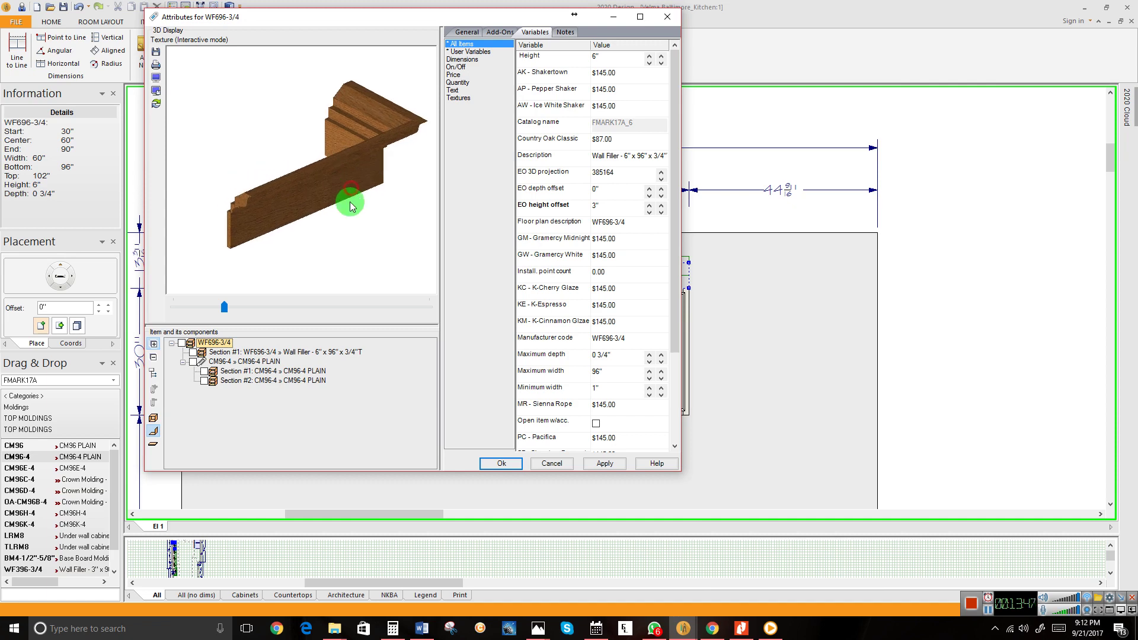
click(588, 469)
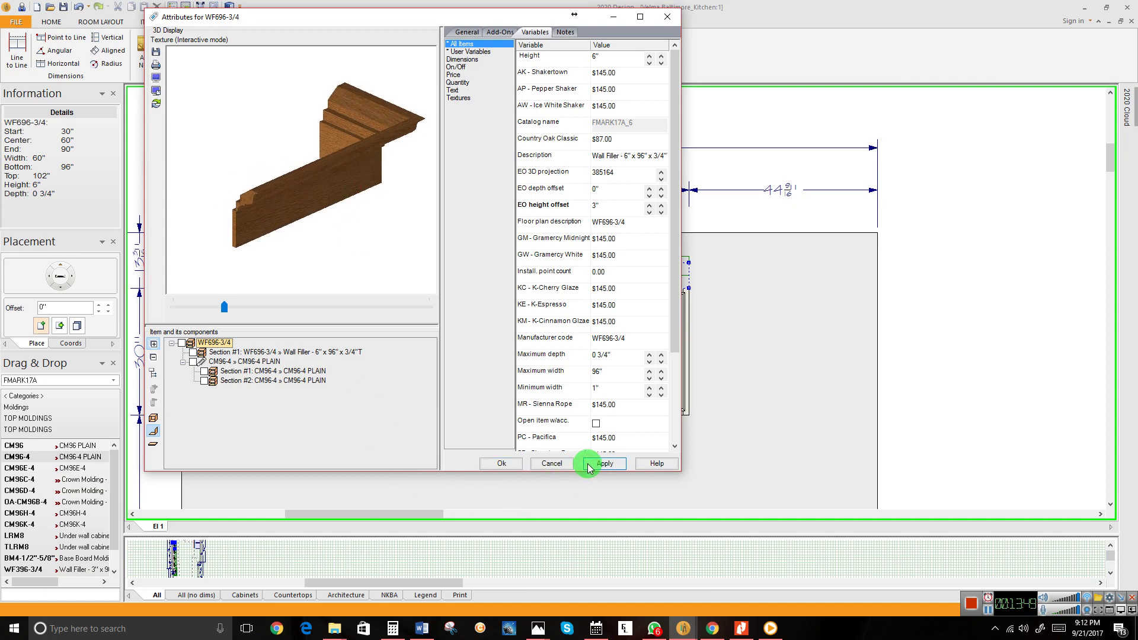
click(503, 464)
click(779, 320)
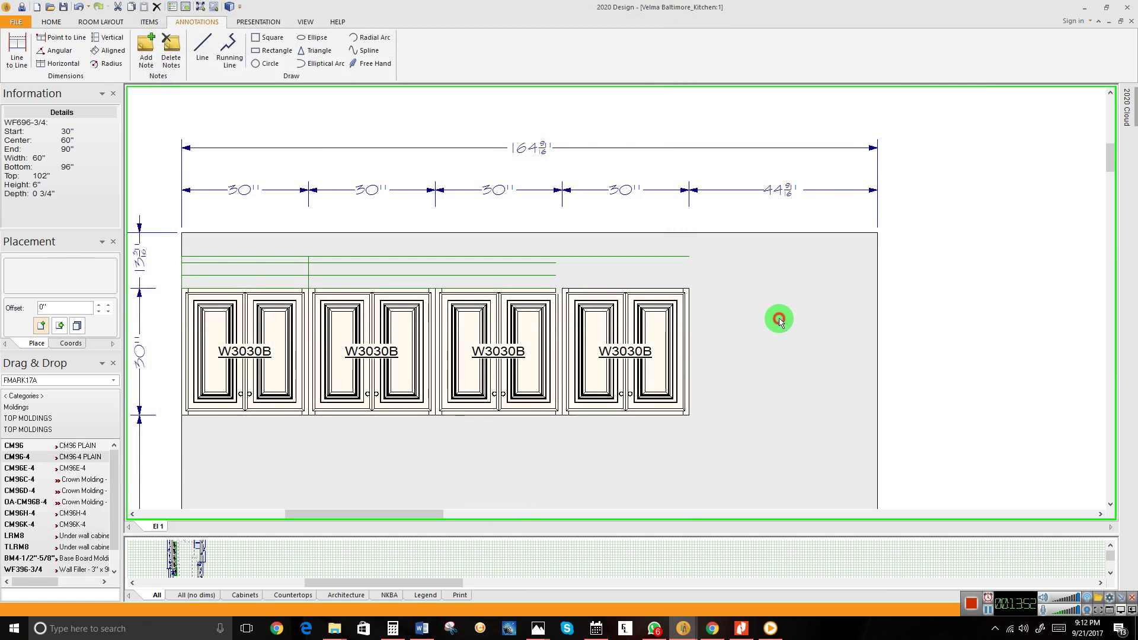
click(976, 309)
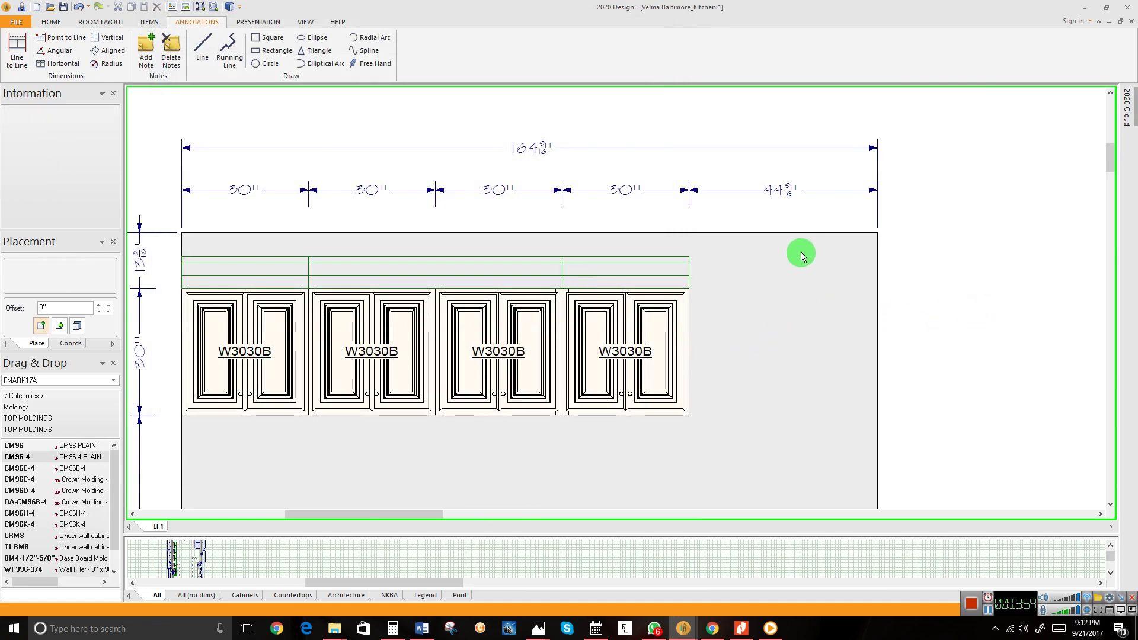
Switch to the 2020 Rendering Module, examine the crown molding on the wall cabinets in 3D, and close the rendering.
scroll(771, 249, down, 4)
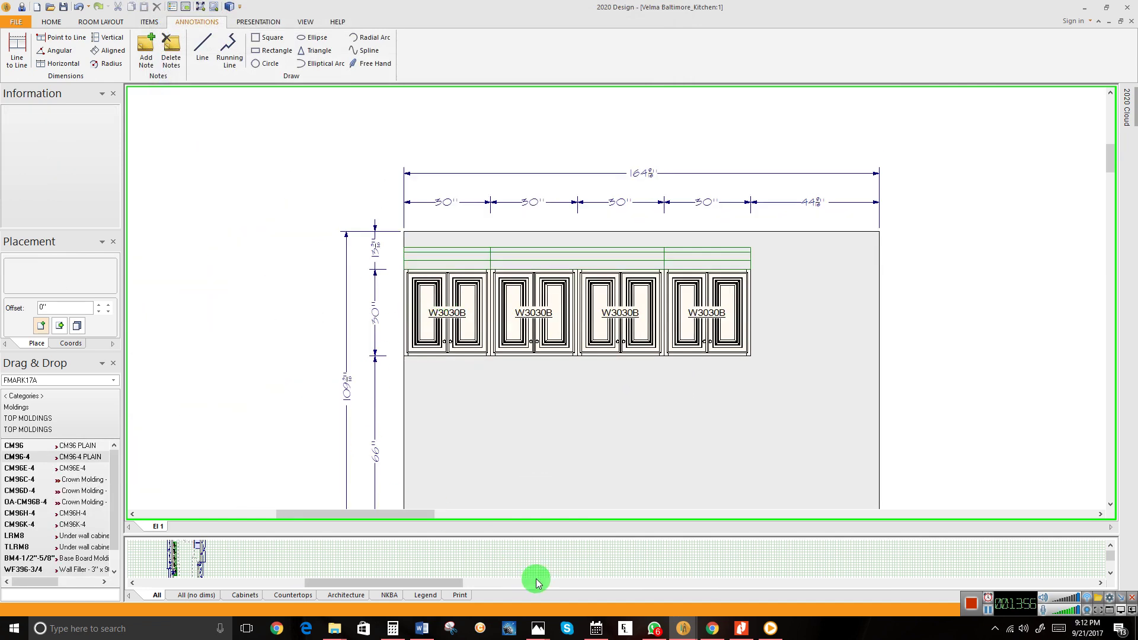
mouse_move(697, 630)
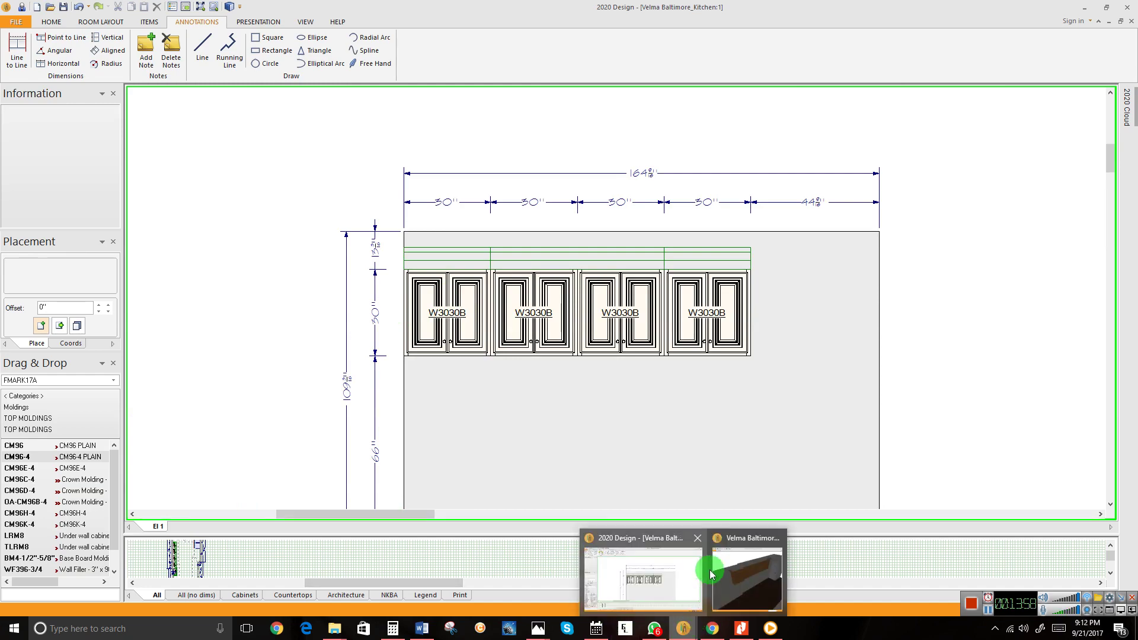
click(741, 533)
mouse_move(479, 205)
mouse_down()
mouse_move(521, 244)
mouse_move(511, 203)
mouse_move(532, 207)
mouse_move(541, 237)
mouse_move(549, 233)
mouse_move(533, 237)
mouse_up()
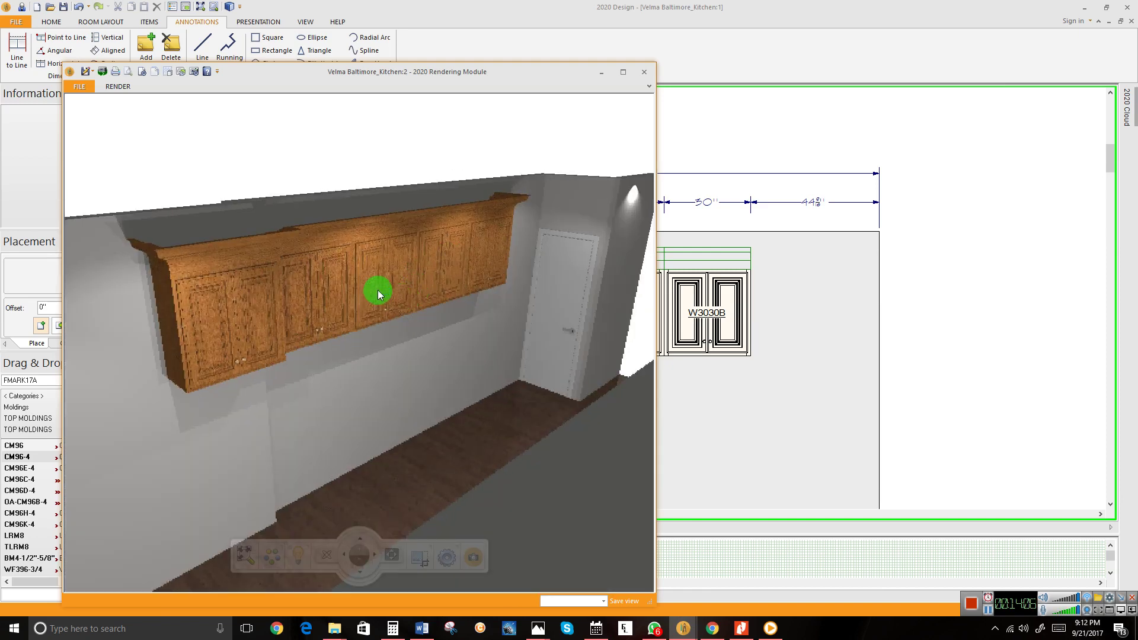
click(648, 73)
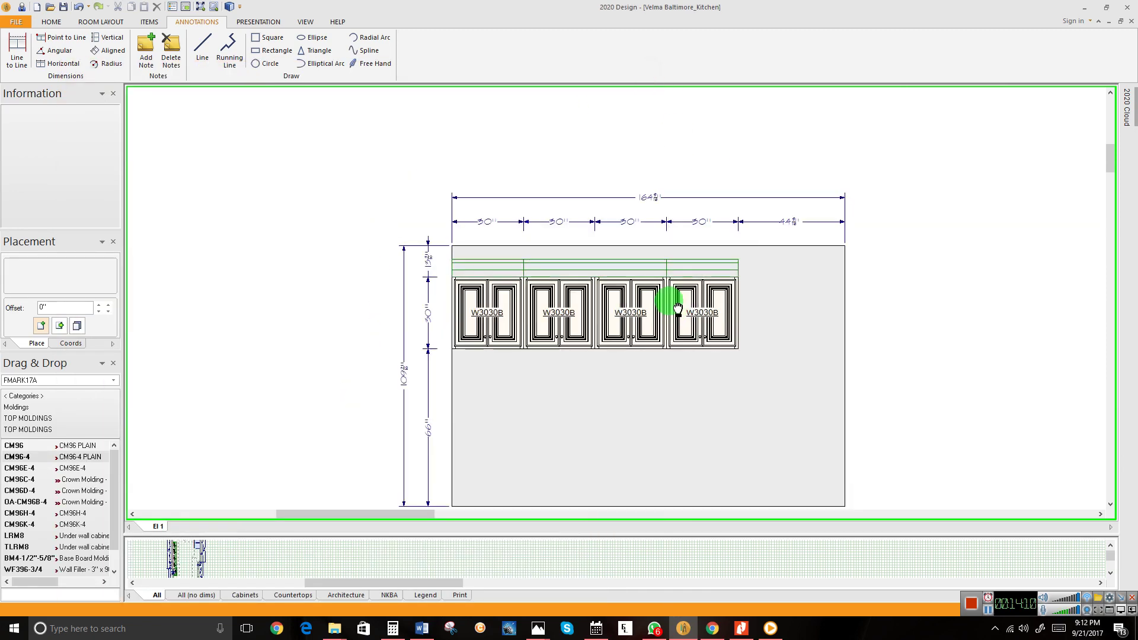
scroll(678, 309, down, 1)
scroll(679, 267, up, 2)
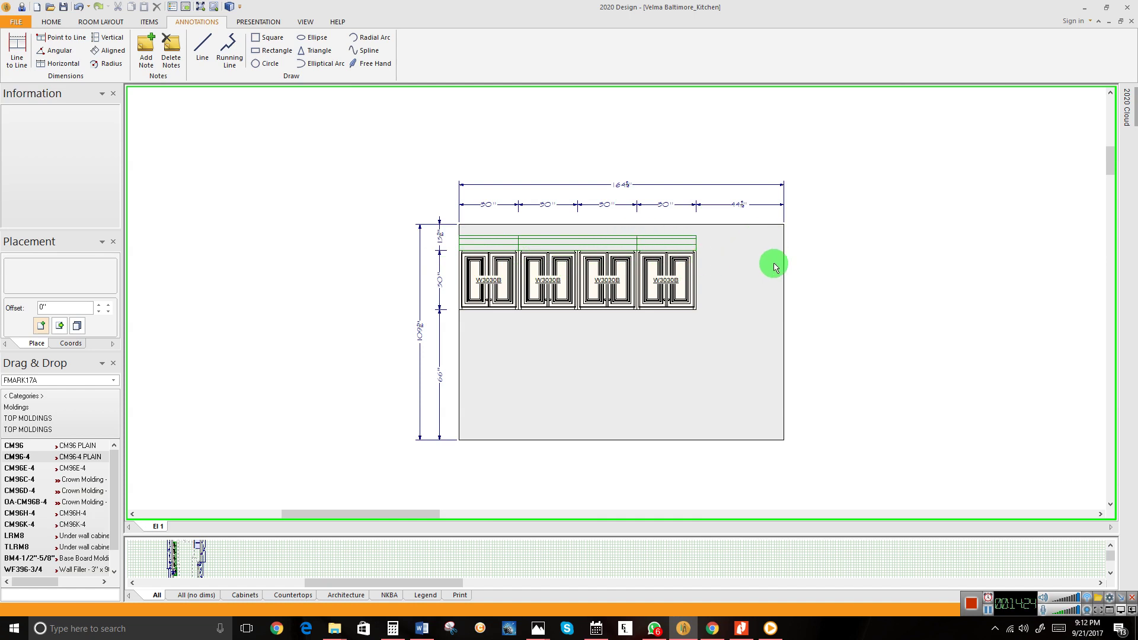
scroll(665, 312, down, 1)
middle_drag(664, 310, 687, 298)
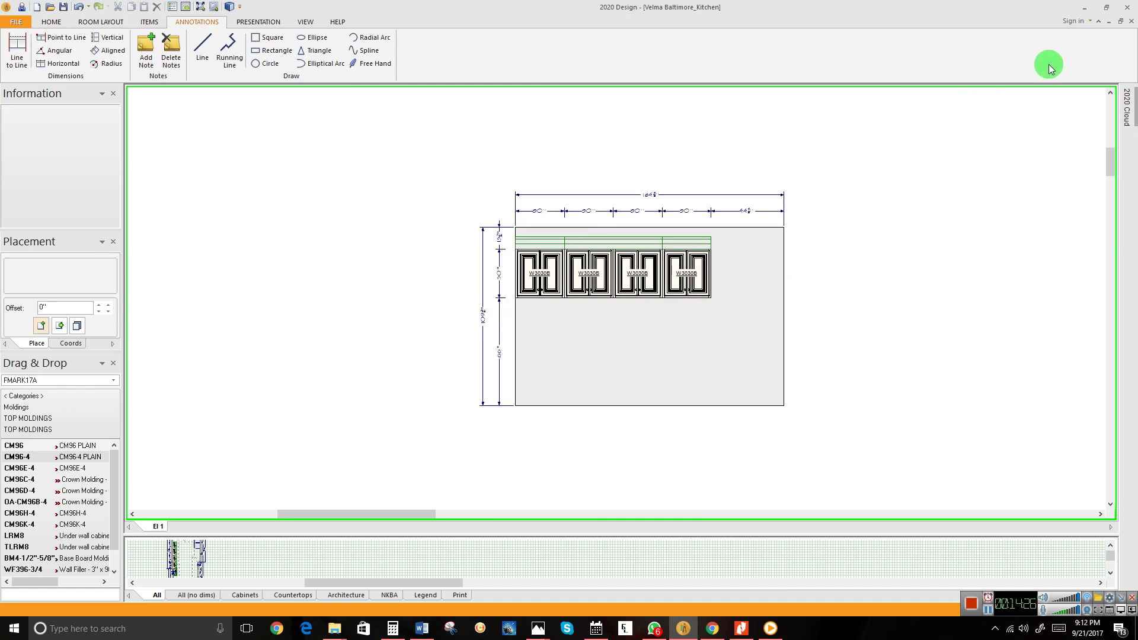